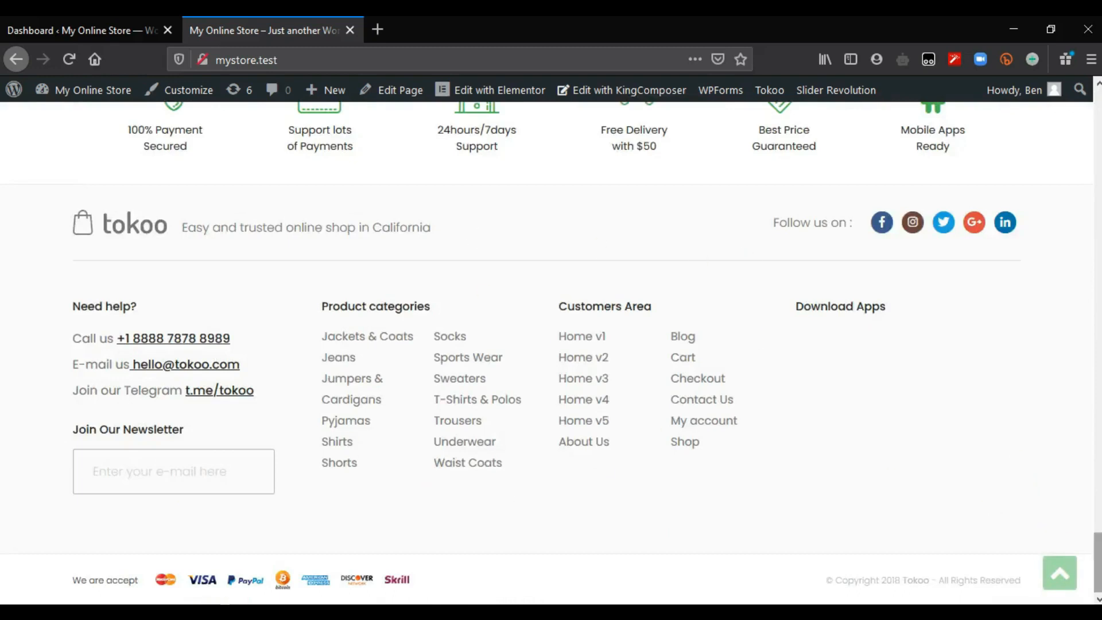
- Open the Tokoo theme's Header options in the WordPress dashboard
left_click(1060, 573)
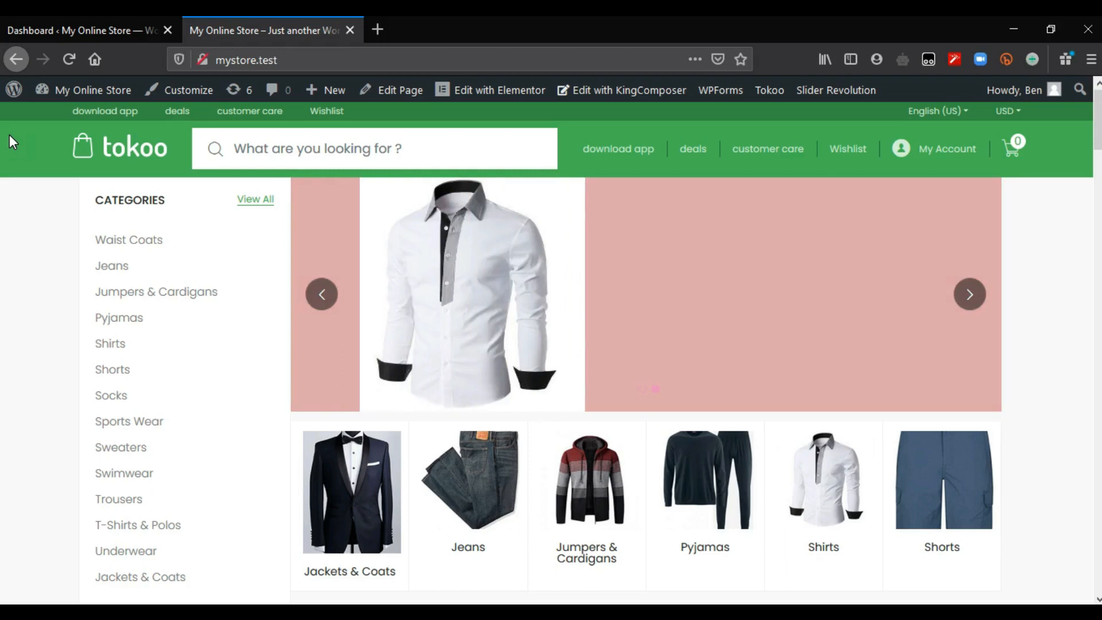
left_click(37, 23)
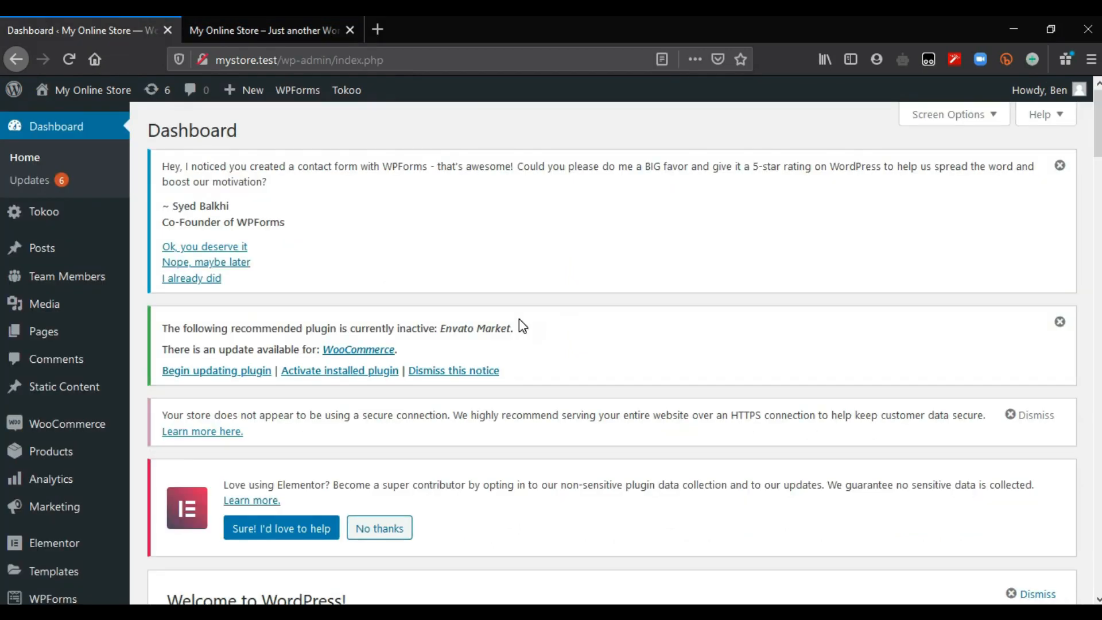
mouse_move(46, 221)
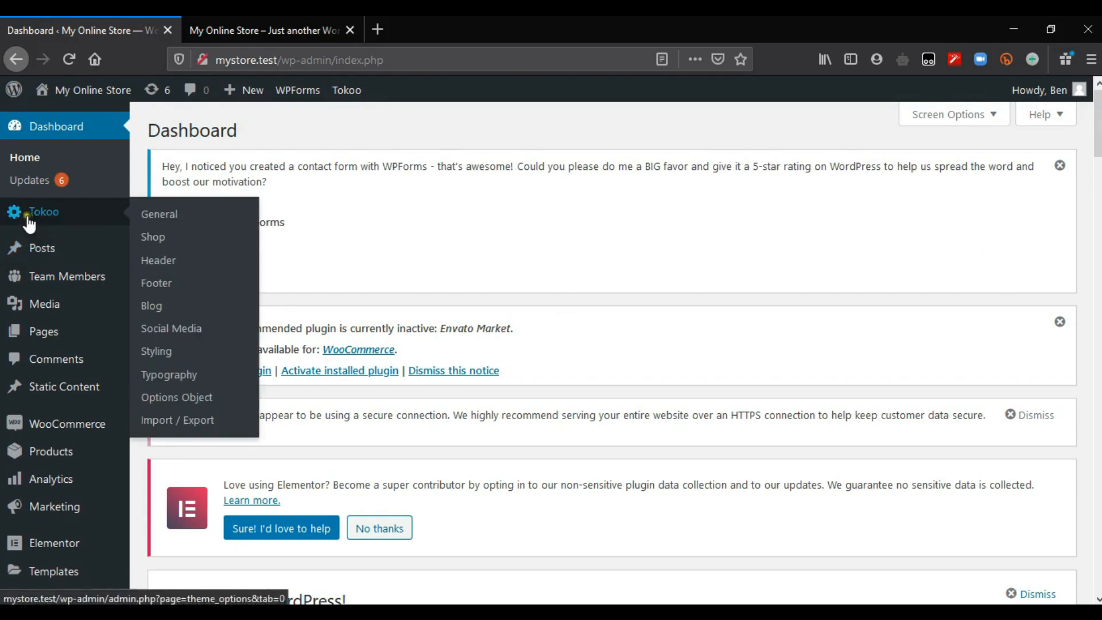
left_click(175, 267)
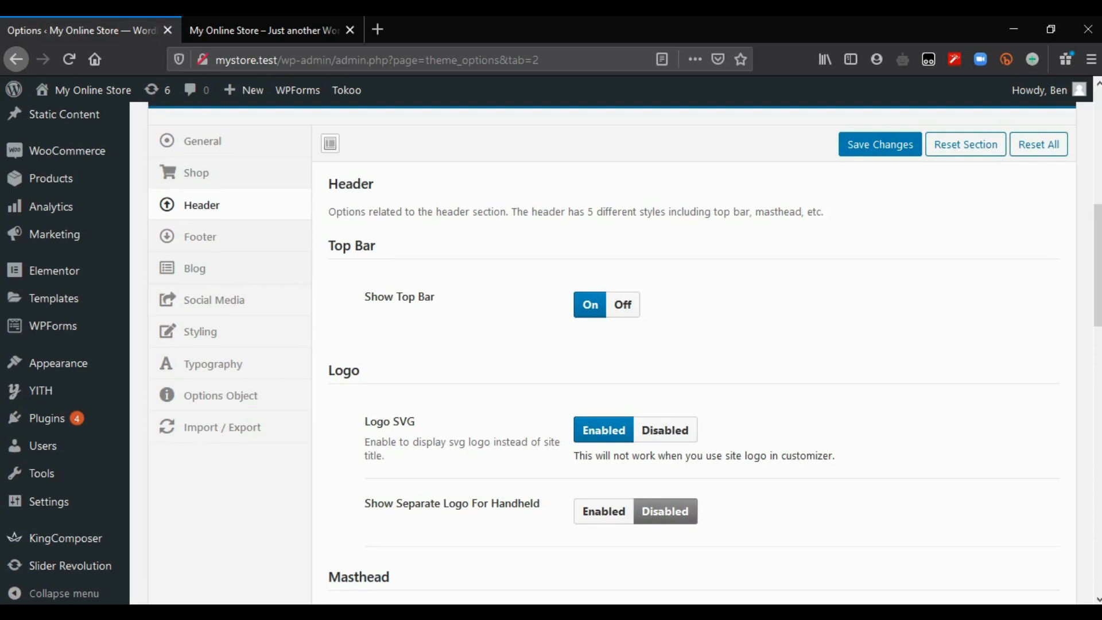
- Identify the top bar on the storefront and turn off Show Top Bar in the theme's header options, saving the changes
mouse_move(1098, 265)
left_mouse_down()
mouse_move(1098, 534)
mouse_move(1098, 222)
mouse_move(1098, 254)
left_mouse_up()
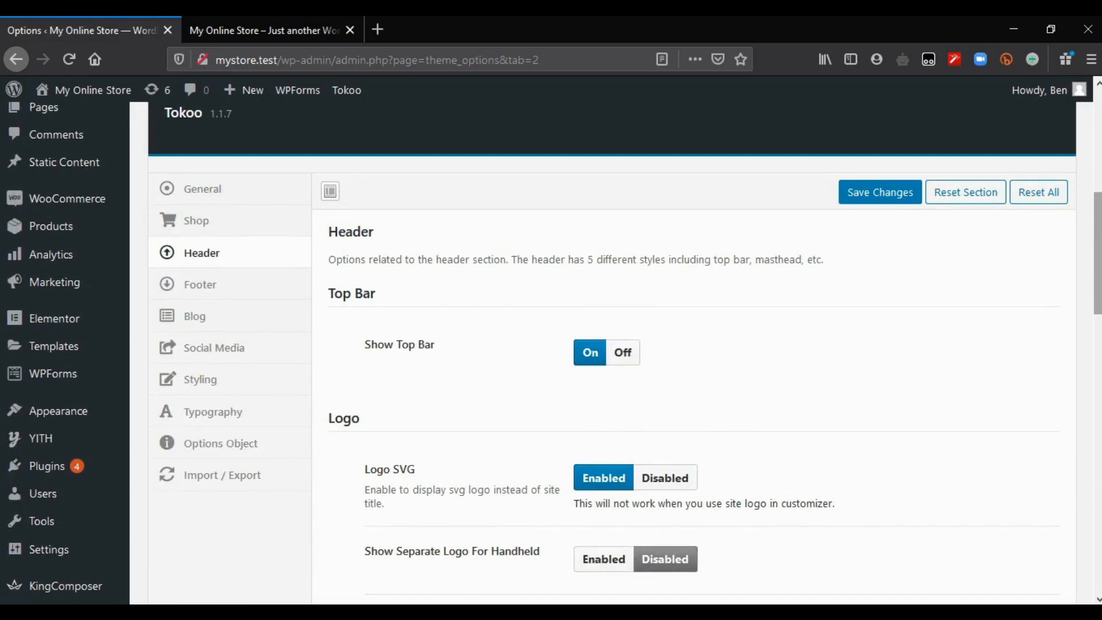
left_click(248, 20)
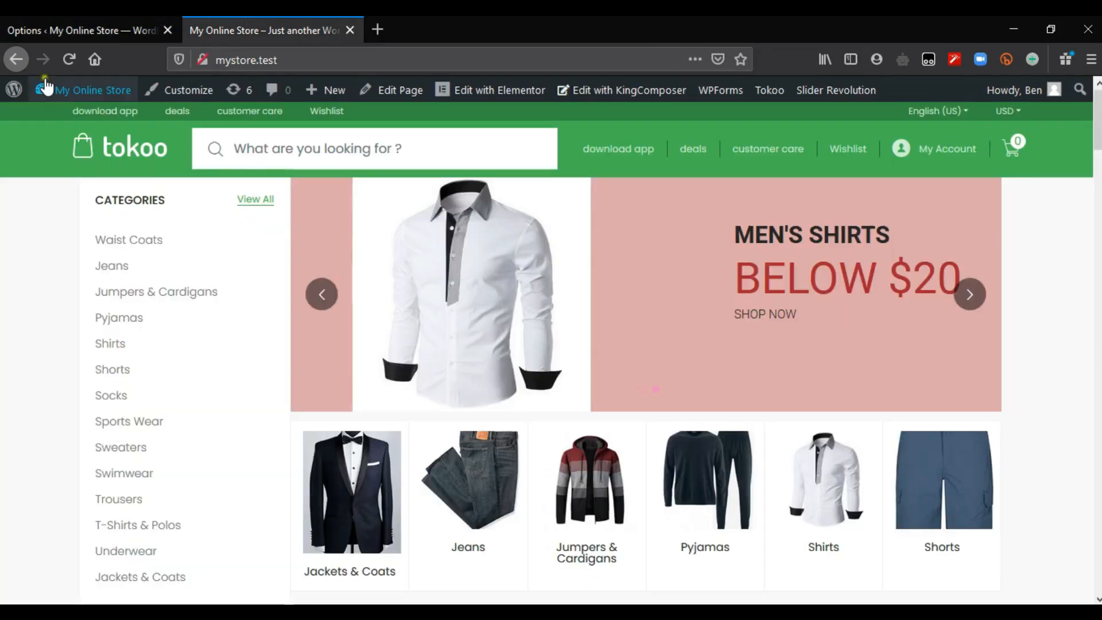
left_click_drag(42, 114, 339, 112)
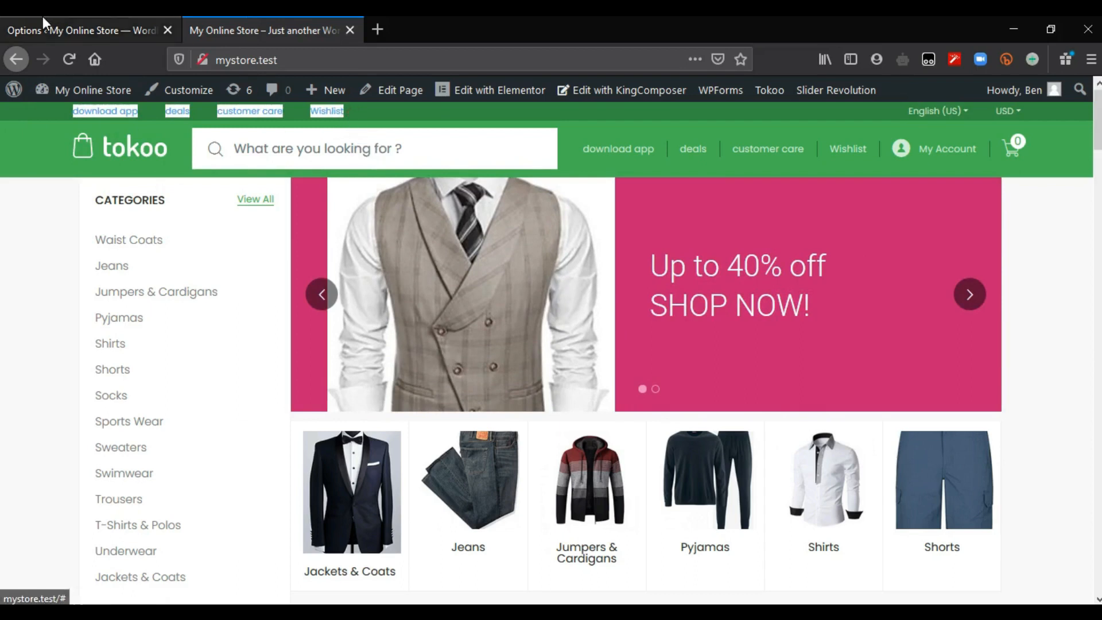
left_click(42, 17)
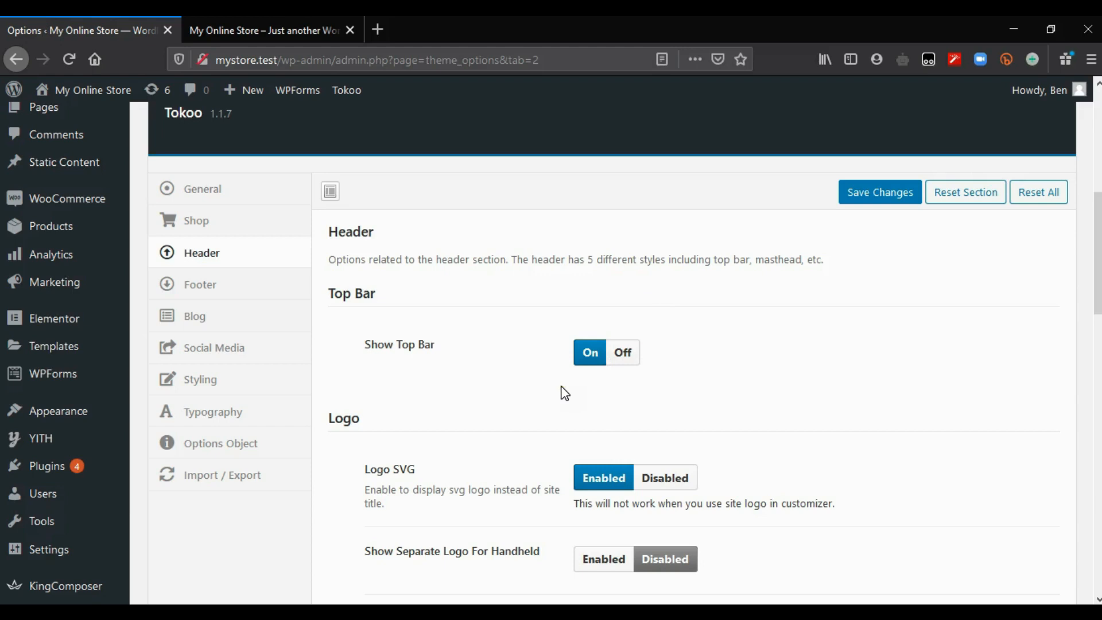
left_click(226, 18)
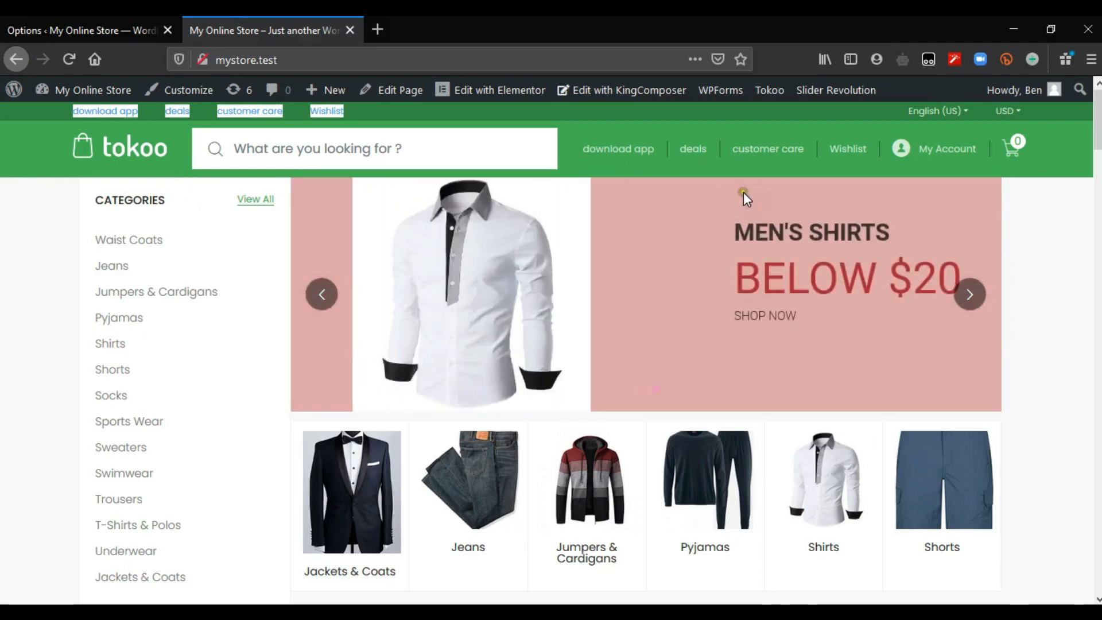
left_click(3, 213)
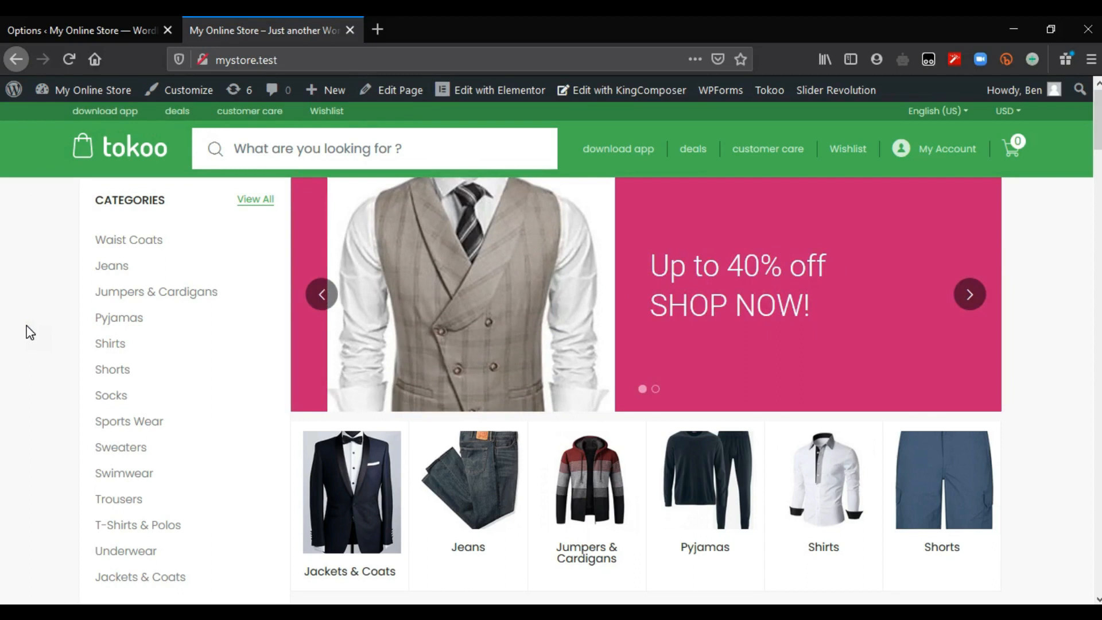
left_click(41, 24)
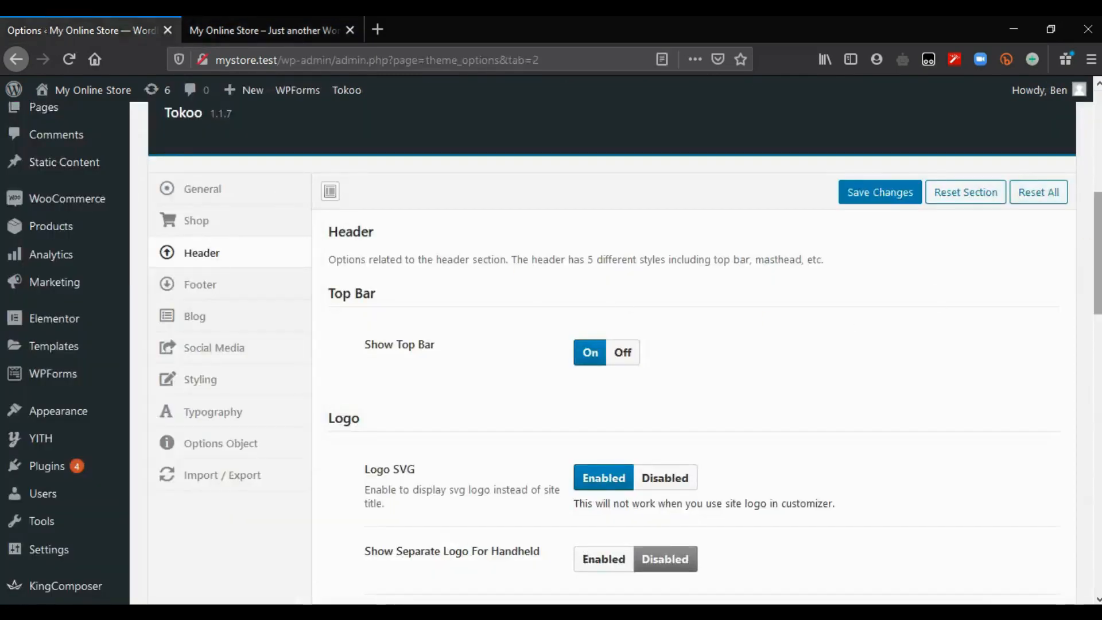
scroll(612, 353, "down", 3)
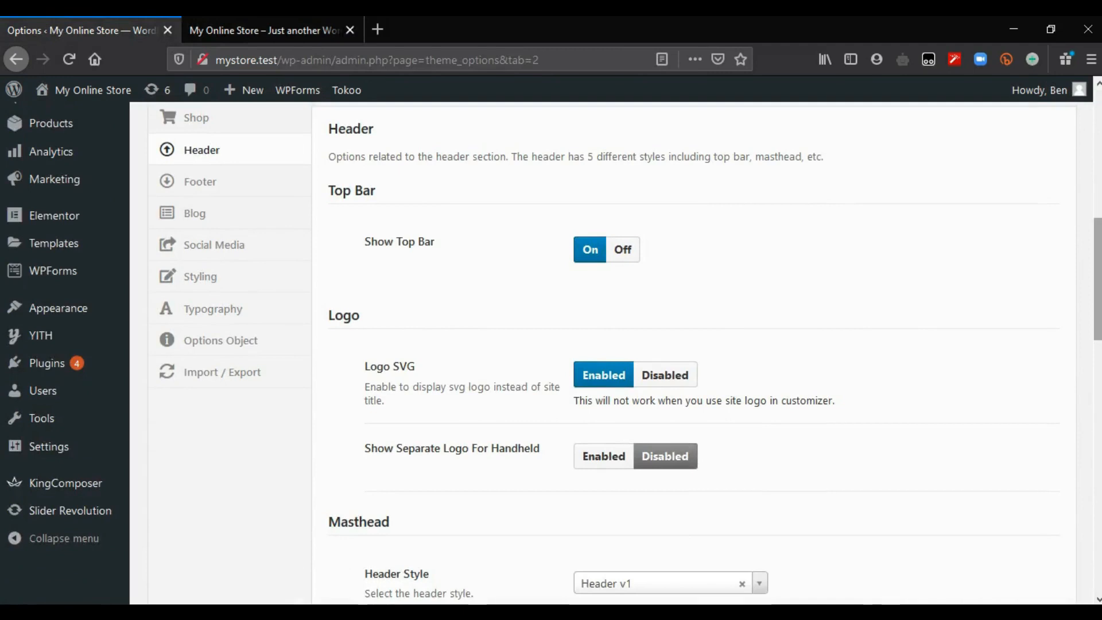
left_click(623, 250)
scroll(891, 233, "up", 4)
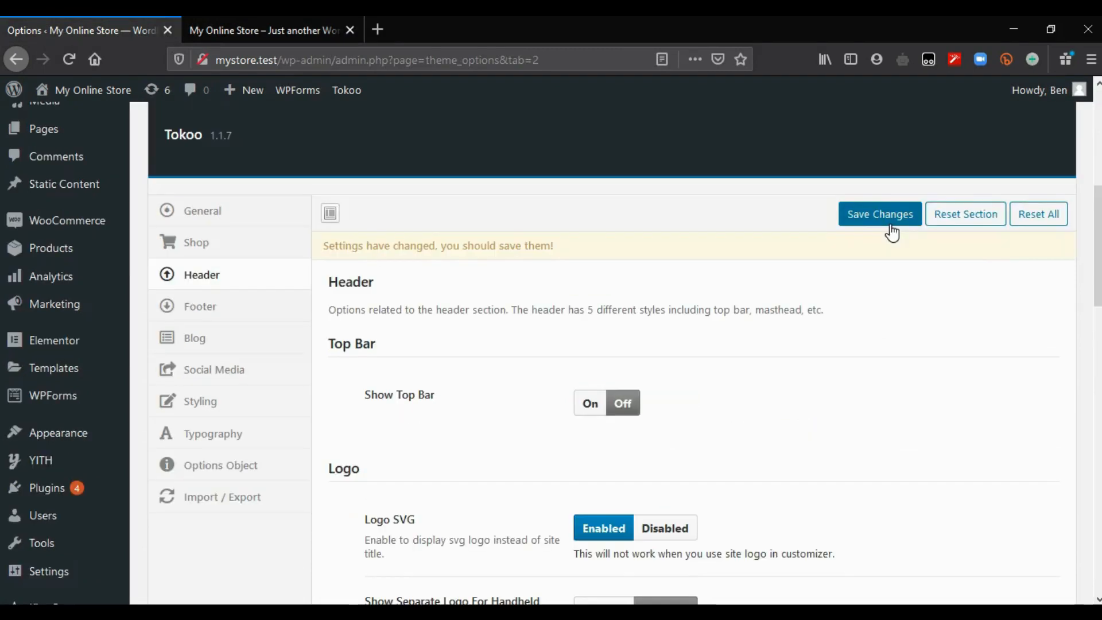
left_click(892, 233)
- Examine the available Header Style choices in the Masthead settings and compare them with the storefront's header
scroll(583, 259, "down", 5)
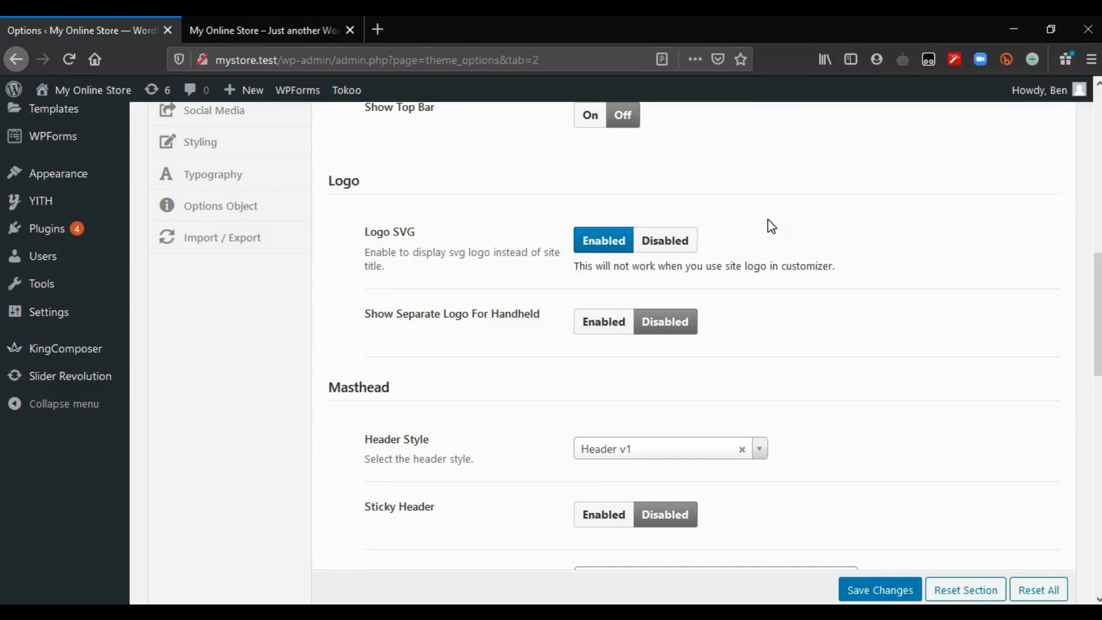
scroll(586, 218, "down", 5)
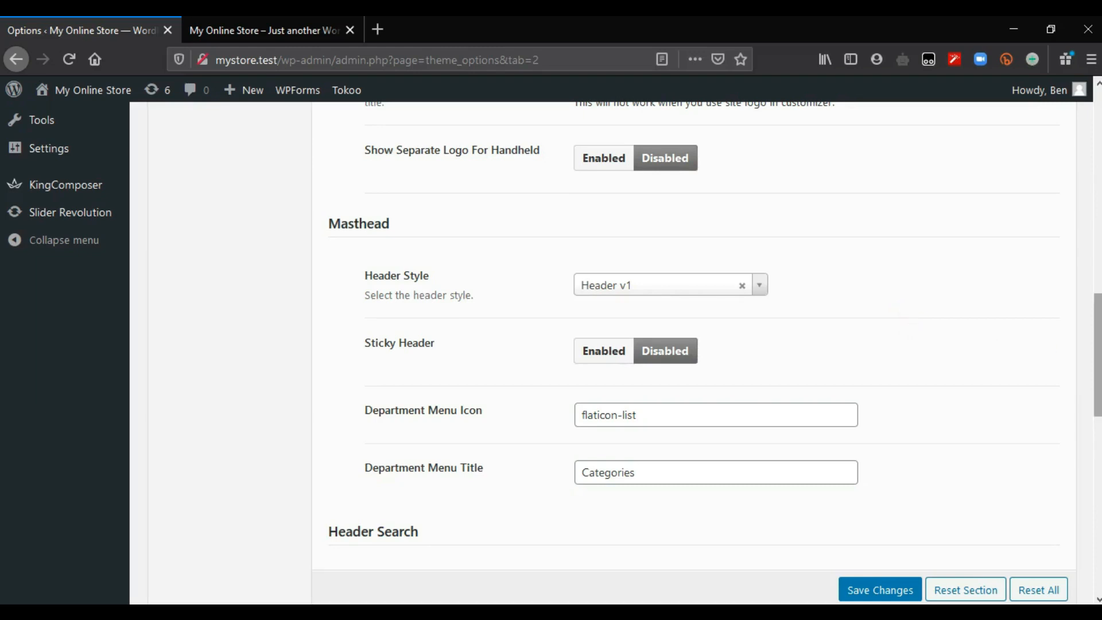
scroll(369, 217, "down", 2)
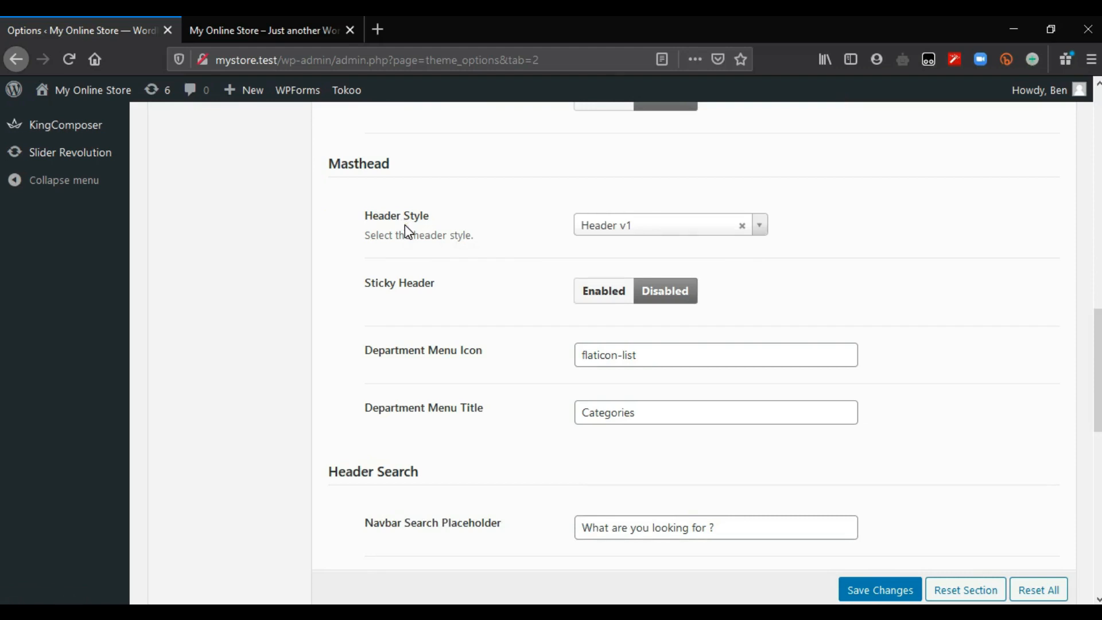
left_click(637, 236)
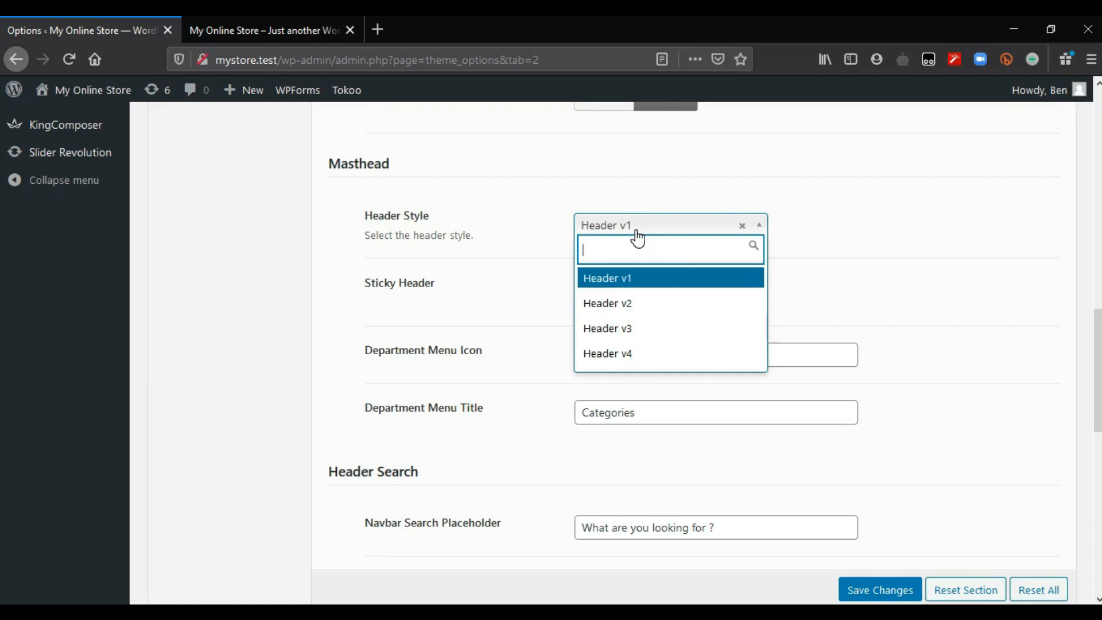
left_click(933, 253)
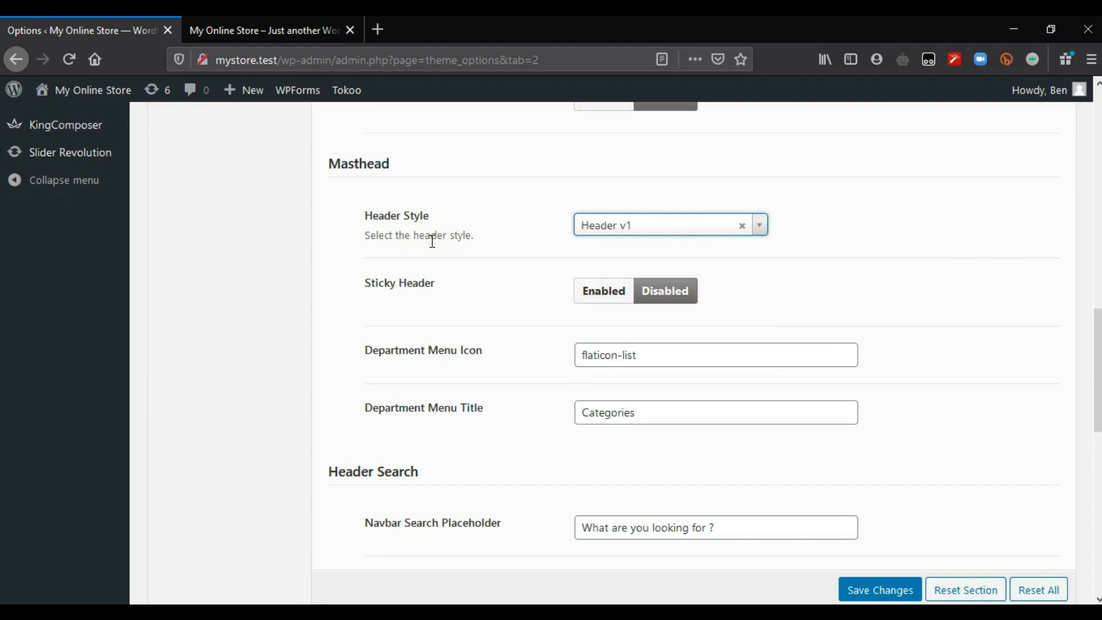
left_click(239, 26)
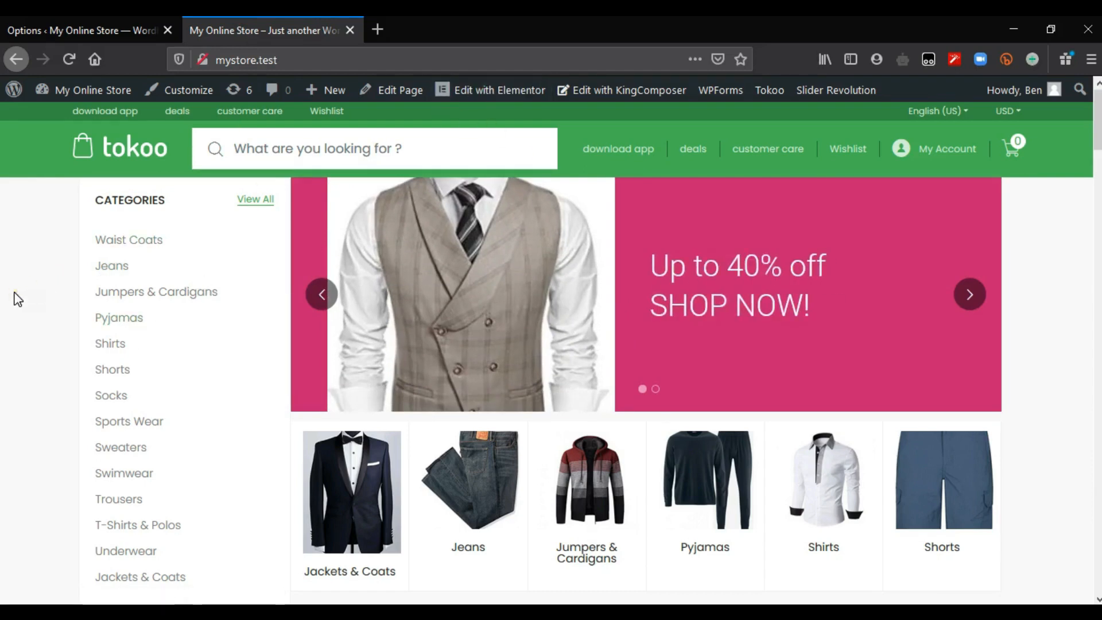
key("ctrl+shift+Tab")
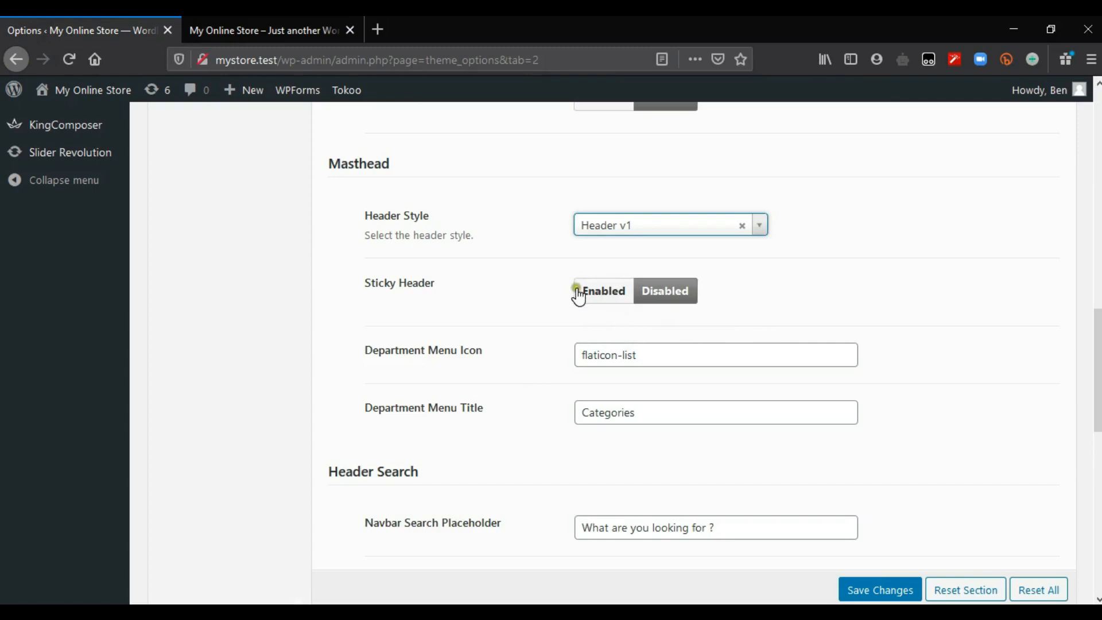
- Check how the storefront header behaves while scrolling and enable Sticky Header in the Masthead settings, saving the changes
key("ctrl+Tab")
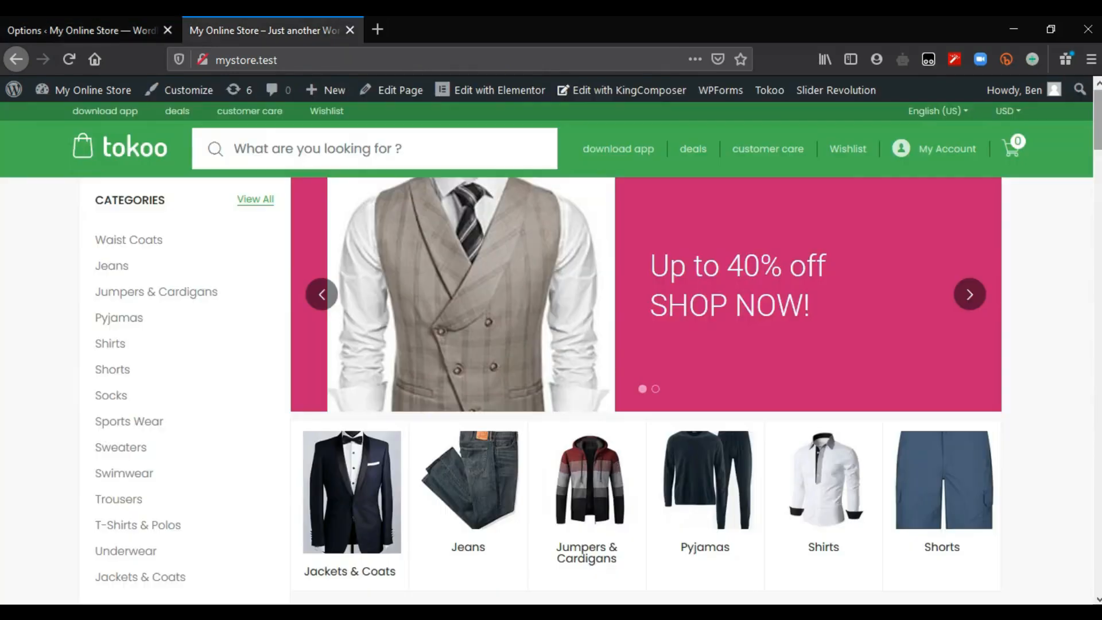
scroll(551, 322, "down", 2)
scroll(551, 344, "down", 9)
scroll(551, 345, "down", 2)
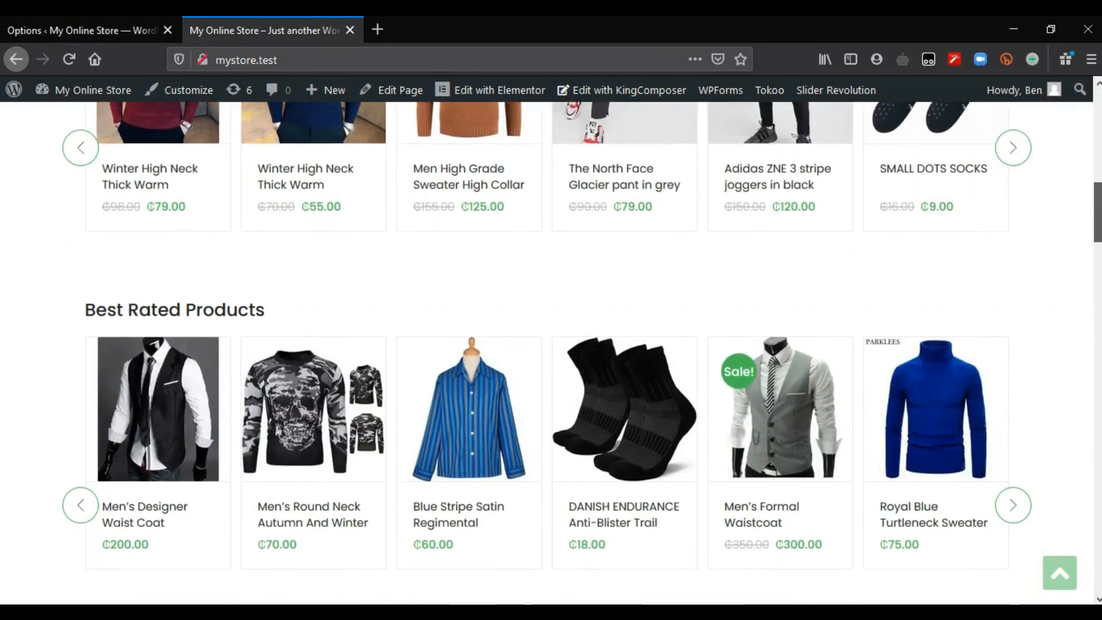
scroll(551, 344, "up", 13)
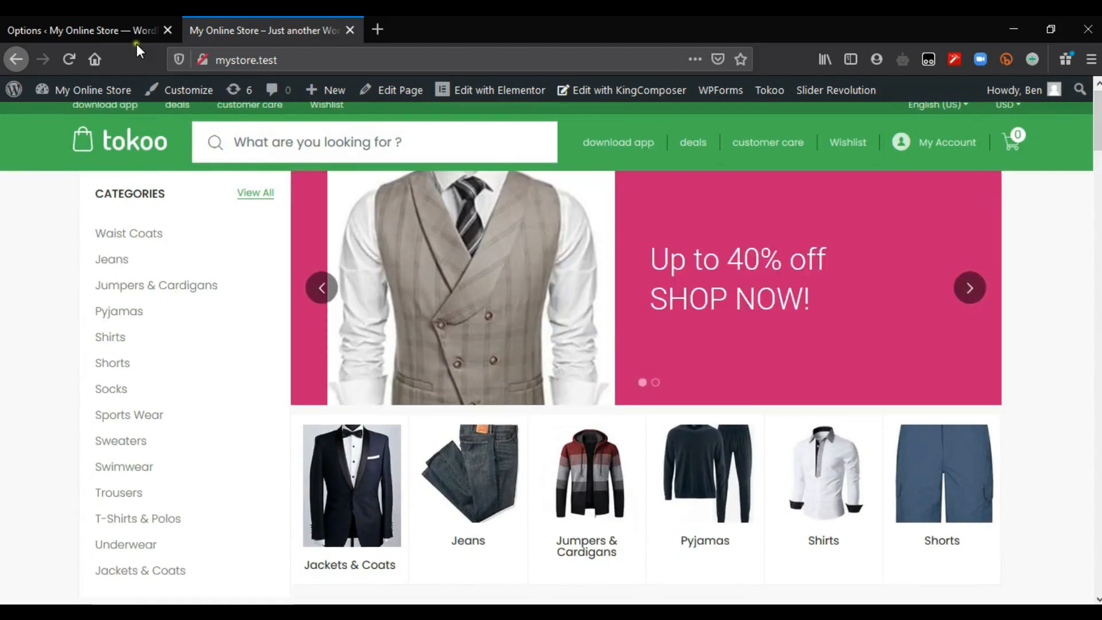
left_click(94, 23)
left_click(629, 298)
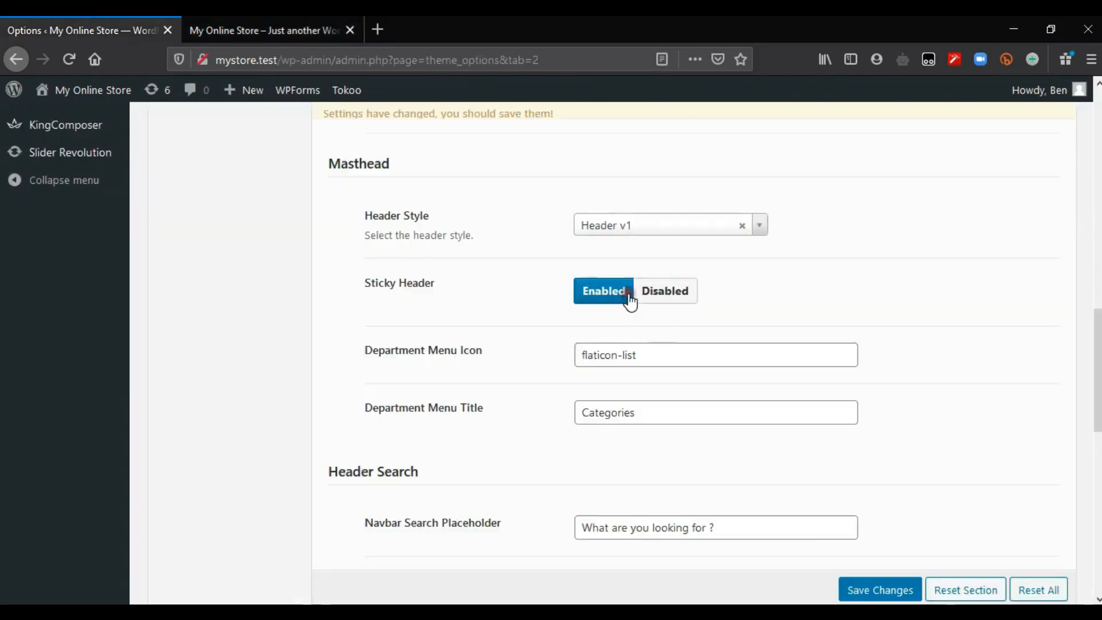
left_click(864, 592)
- Reload the storefront home page and examine how the header behaves from the top of the page down to the footer
left_click(315, 30)
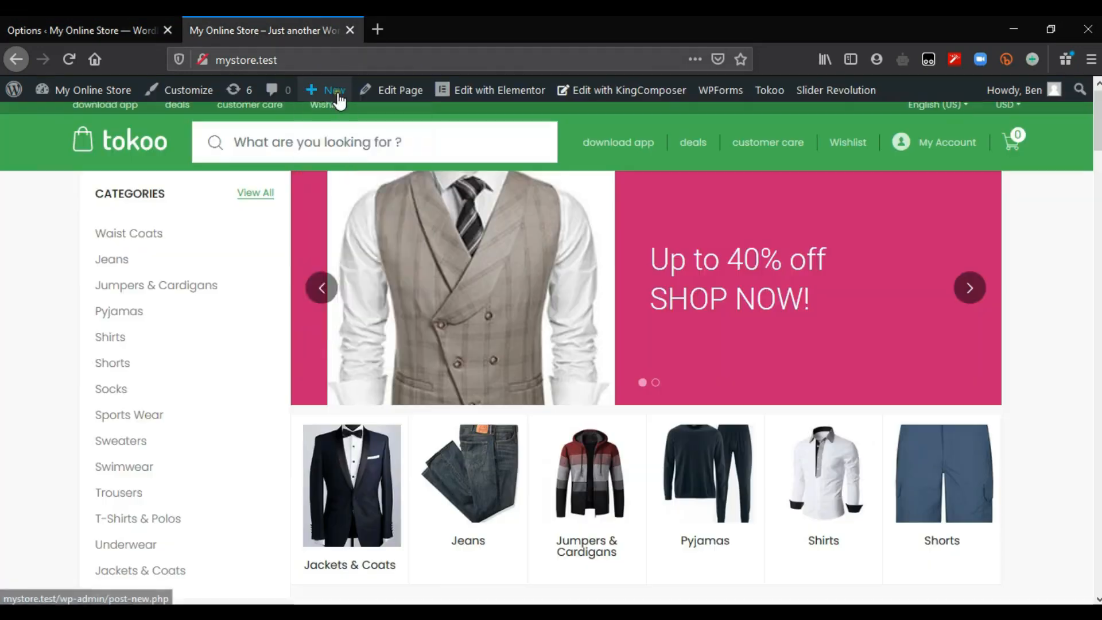
left_click(258, 90)
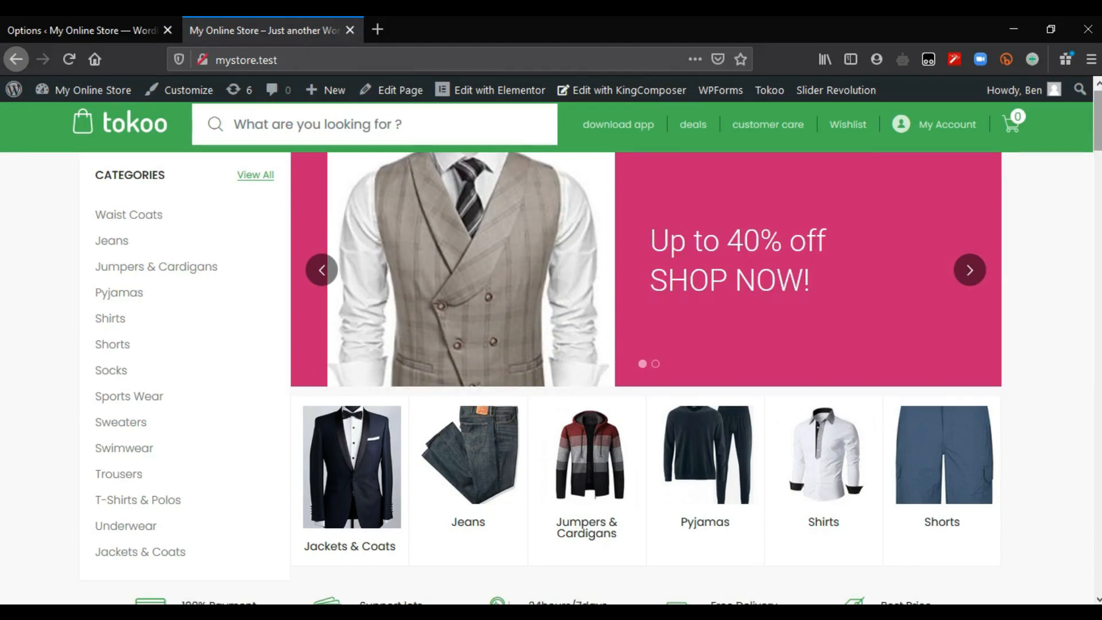
scroll(582, 382, "down", 15)
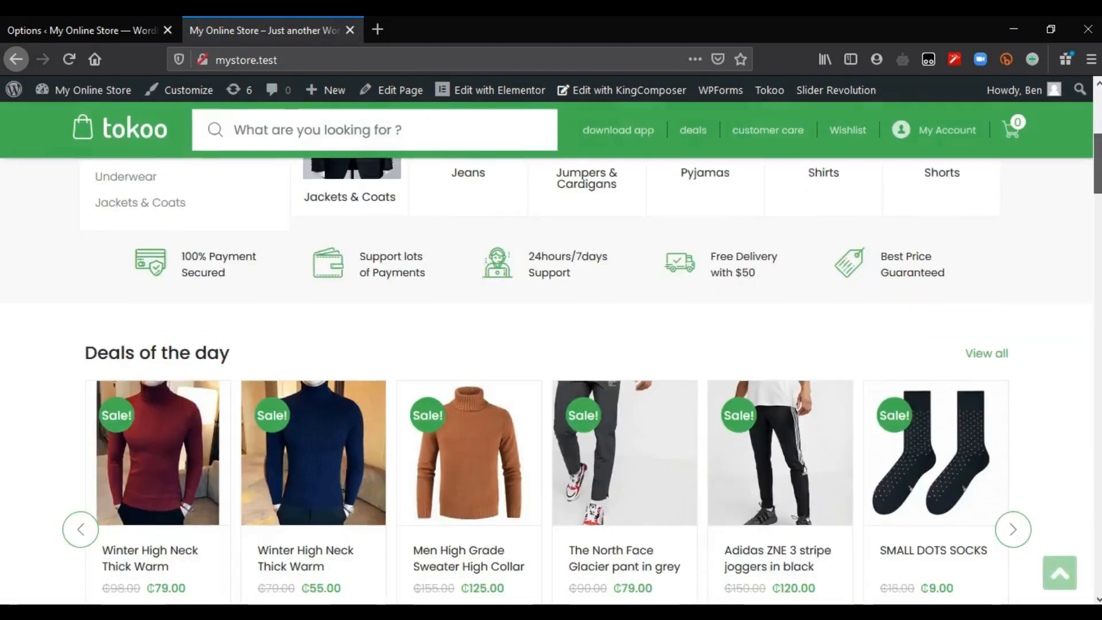
scroll(582, 381, "down", 12)
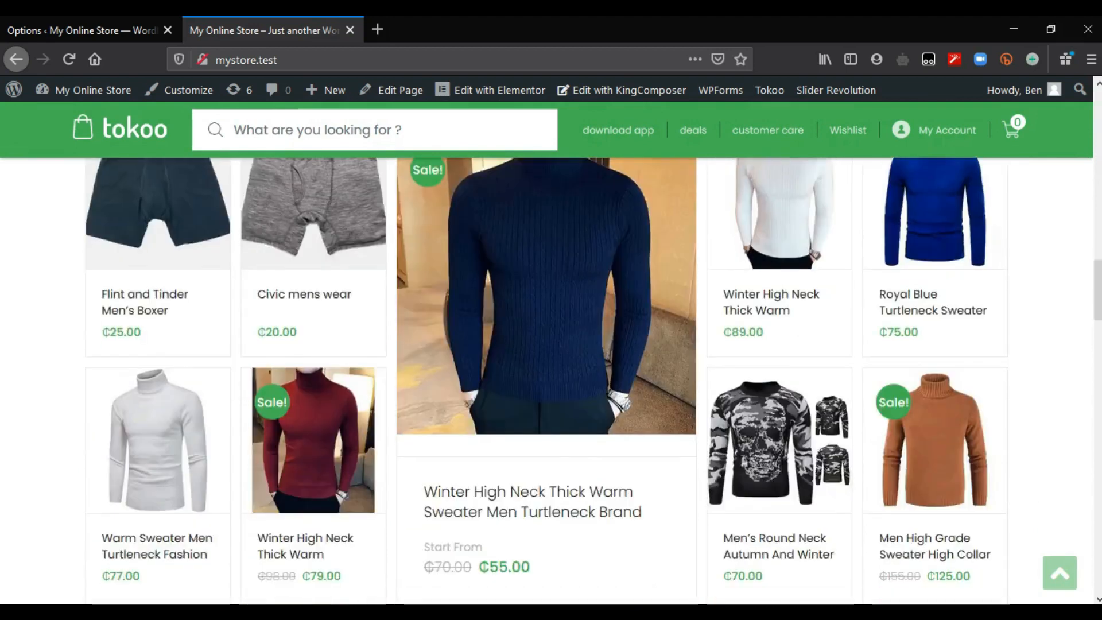
scroll(582, 382, "down", 10)
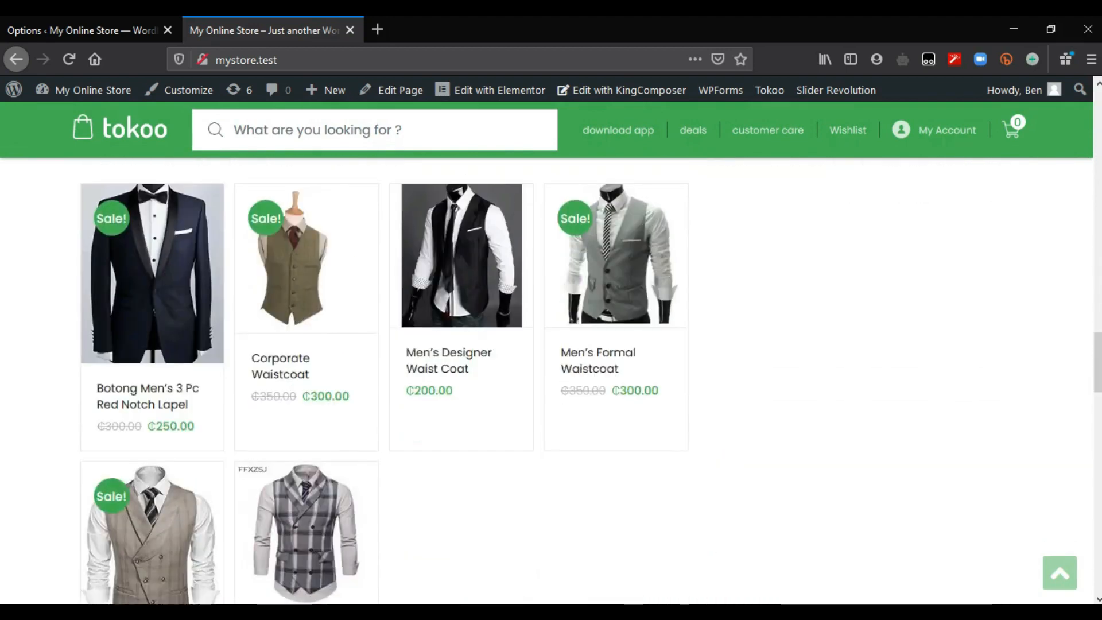
scroll(582, 381, "down", 10)
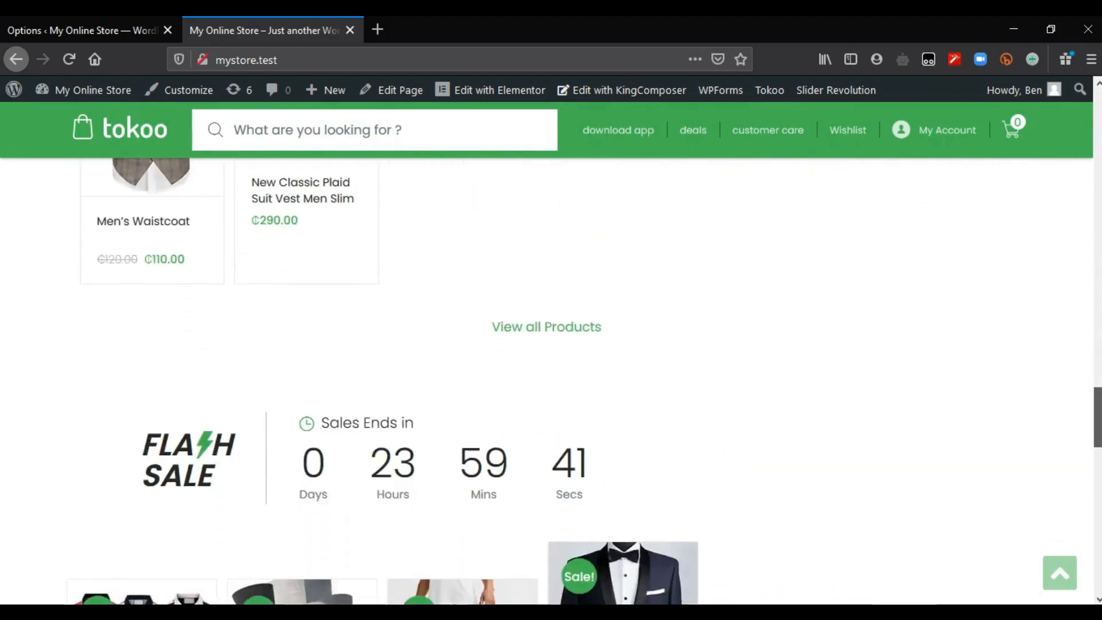
scroll(582, 381, "down", 8)
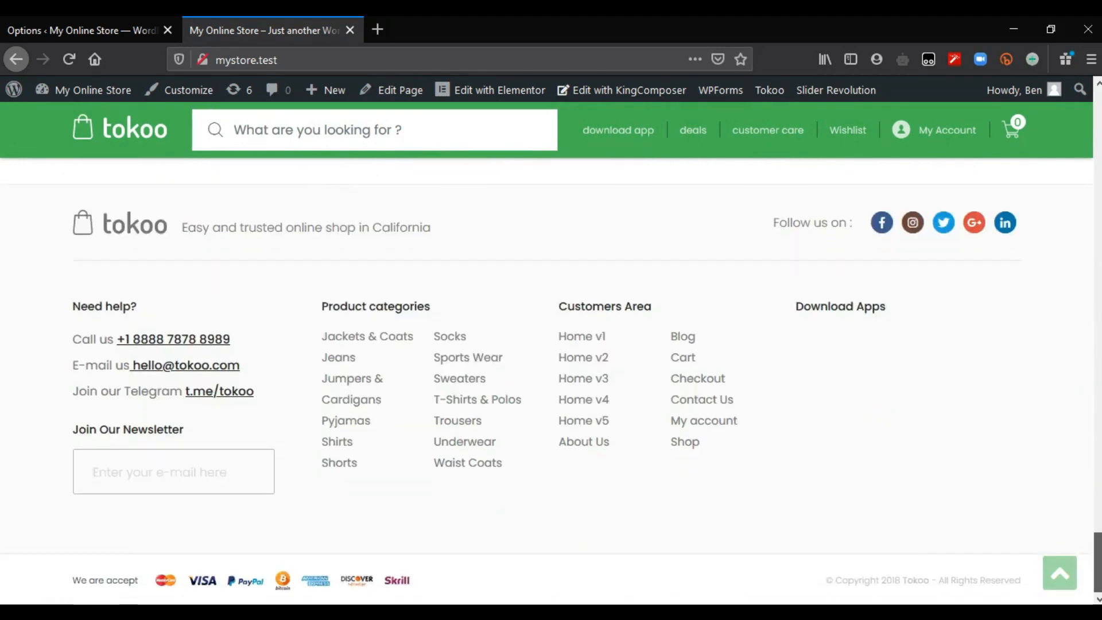
key("Home")
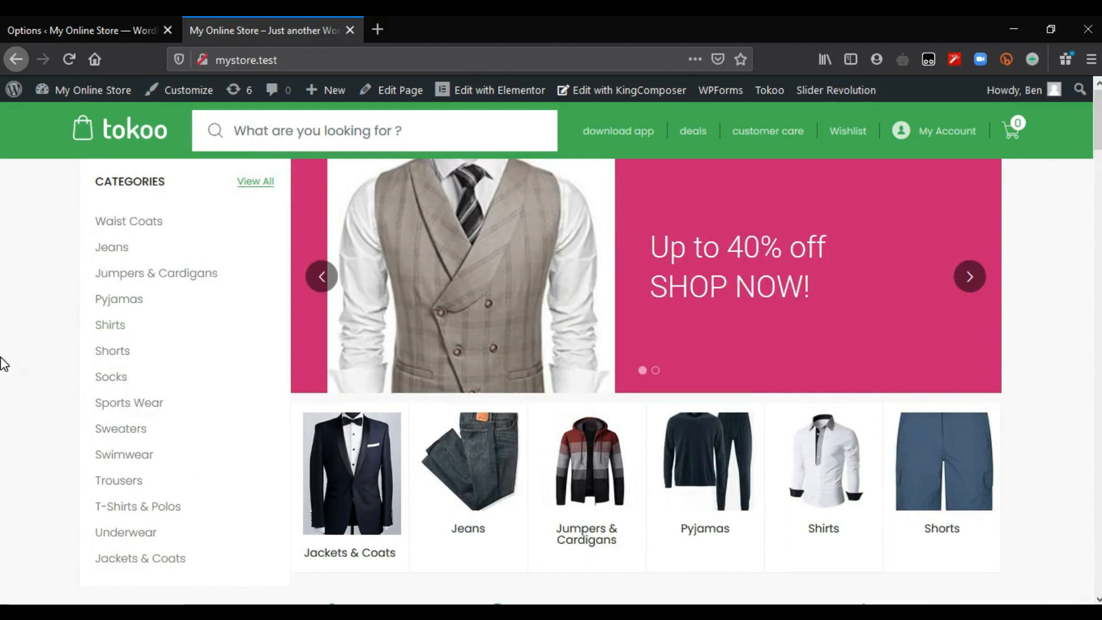
- Compare the Navbar Search Placeholder setting under Header Search with the search box in the storefront header
left_click(30, 26)
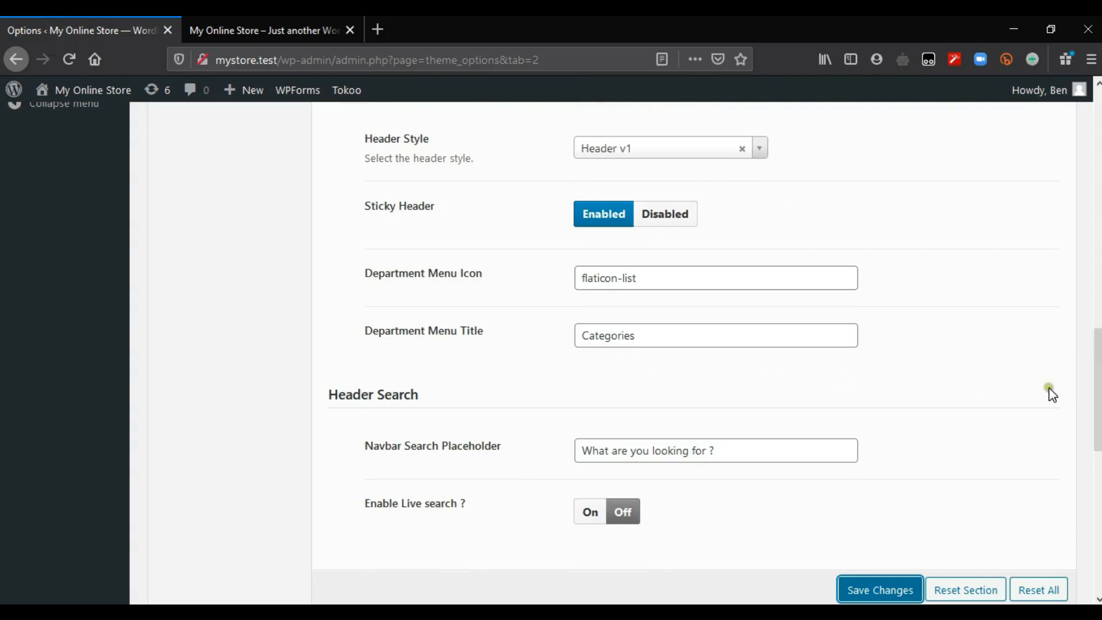
scroll(455, 217, "down", 4)
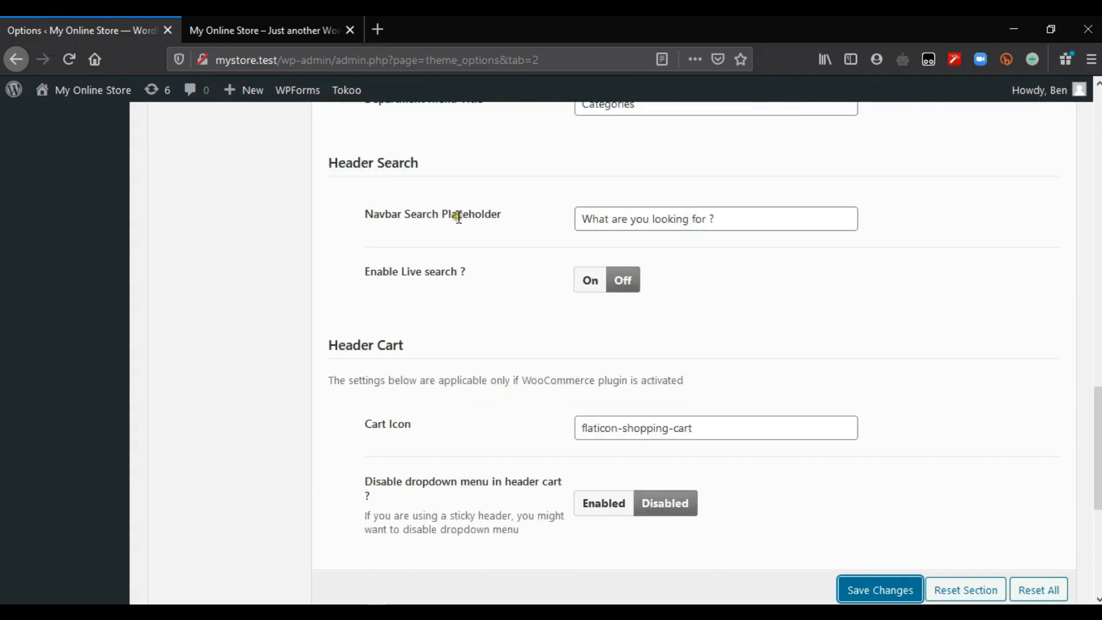
left_click(237, 29)
left_click(236, 131)
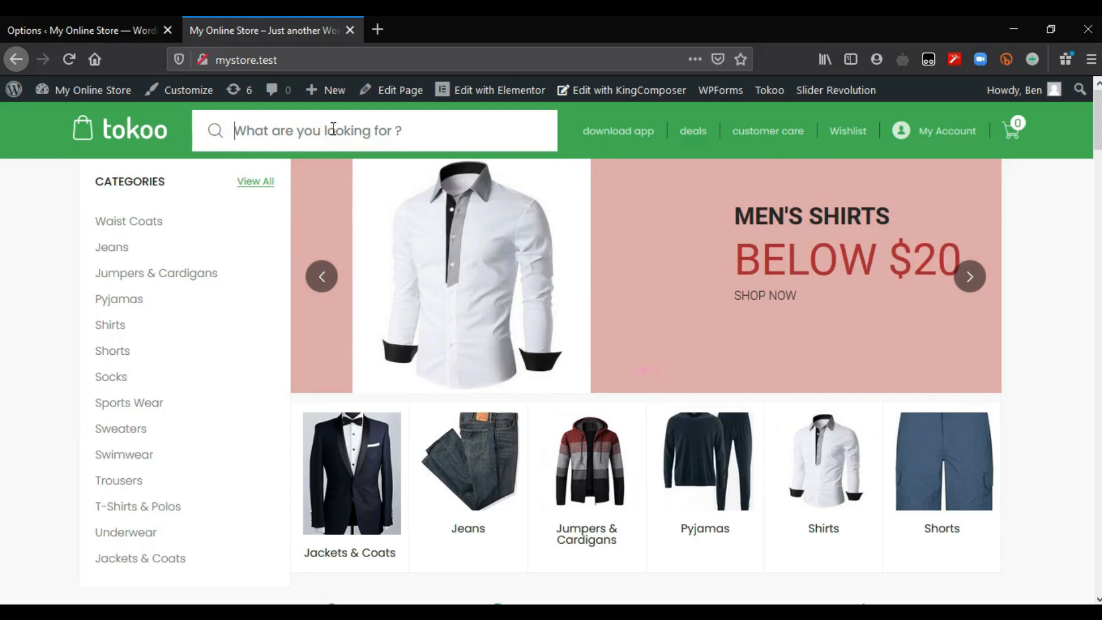
- Set the Navbar Search Placeholder to "What are you looking for?" and compare it with the storefront's header search box
left_click(4, 25)
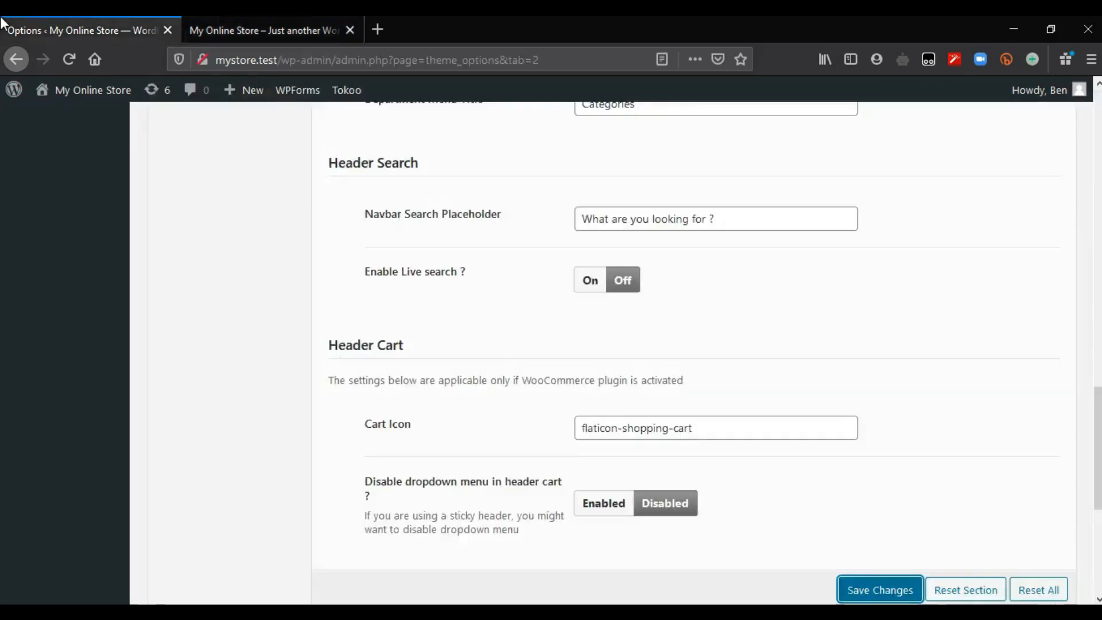
left_click_drag(734, 225, 585, 219)
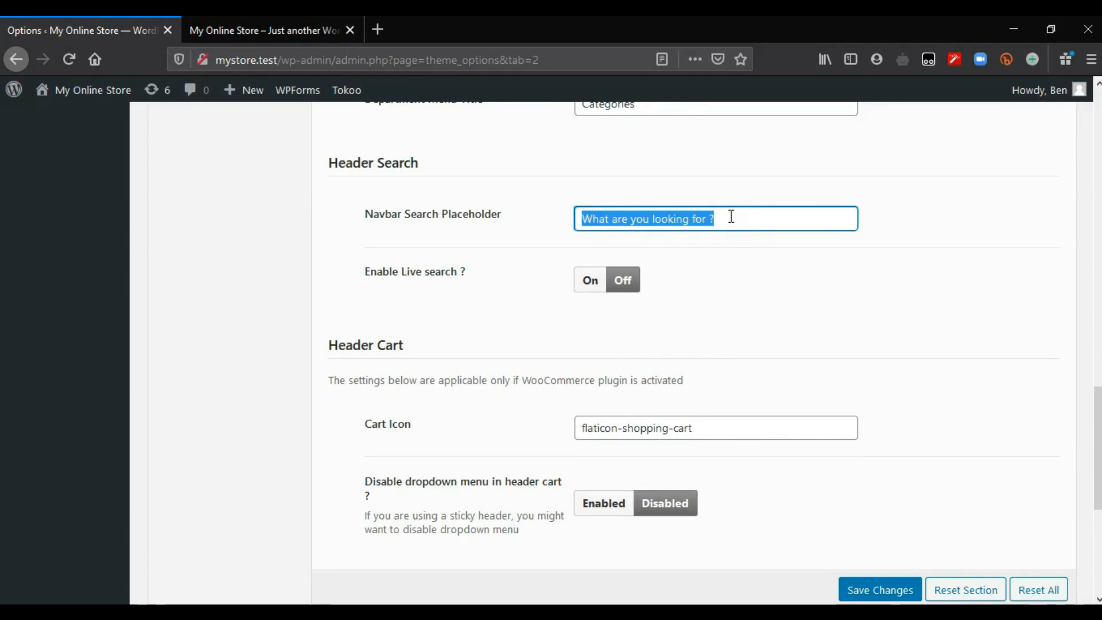
left_click(711, 219)
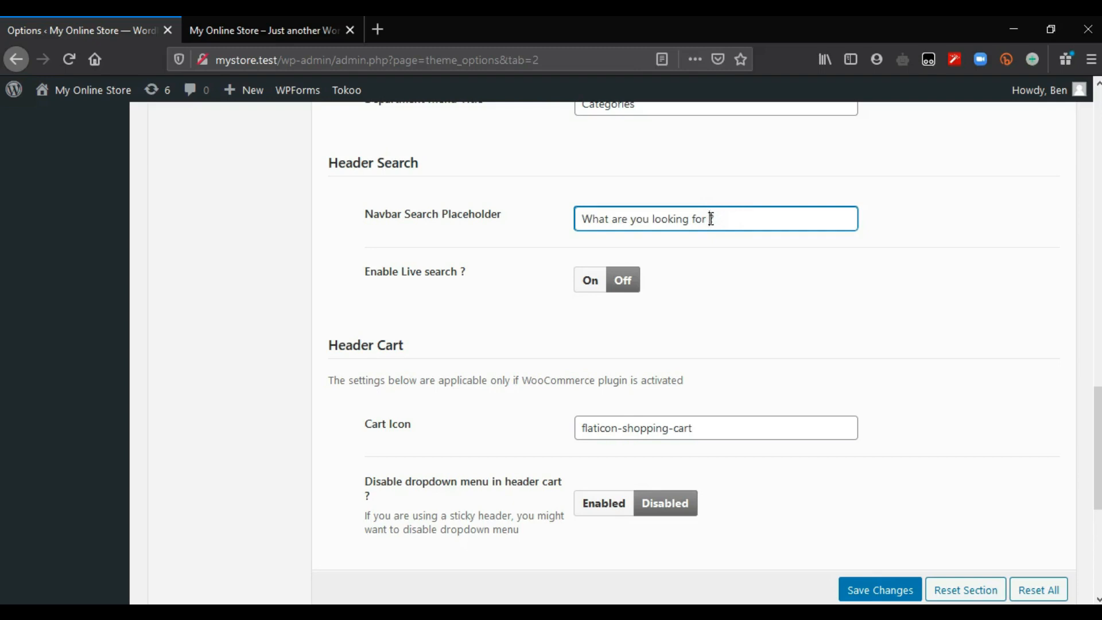
key("Left")
key("BackSpace")
left_click(242, 17)
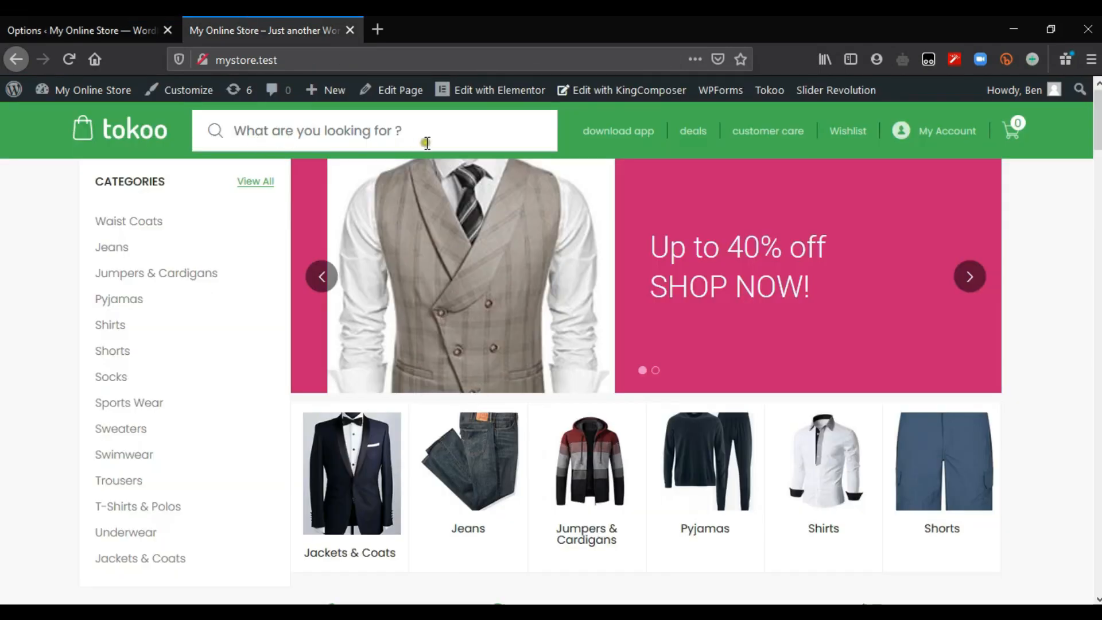
left_click(56, 17)
left_click(872, 350)
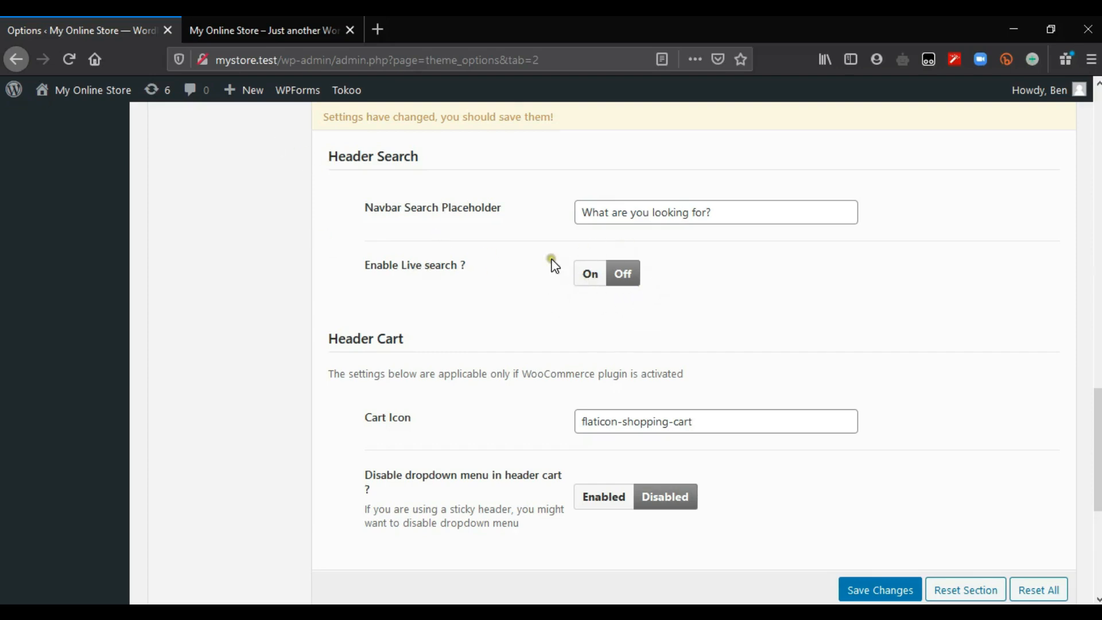
- Enter "Shirt" in the storefront's header search box to check how search behaves with live search off
left_click(270, 28)
left_click(344, 134)
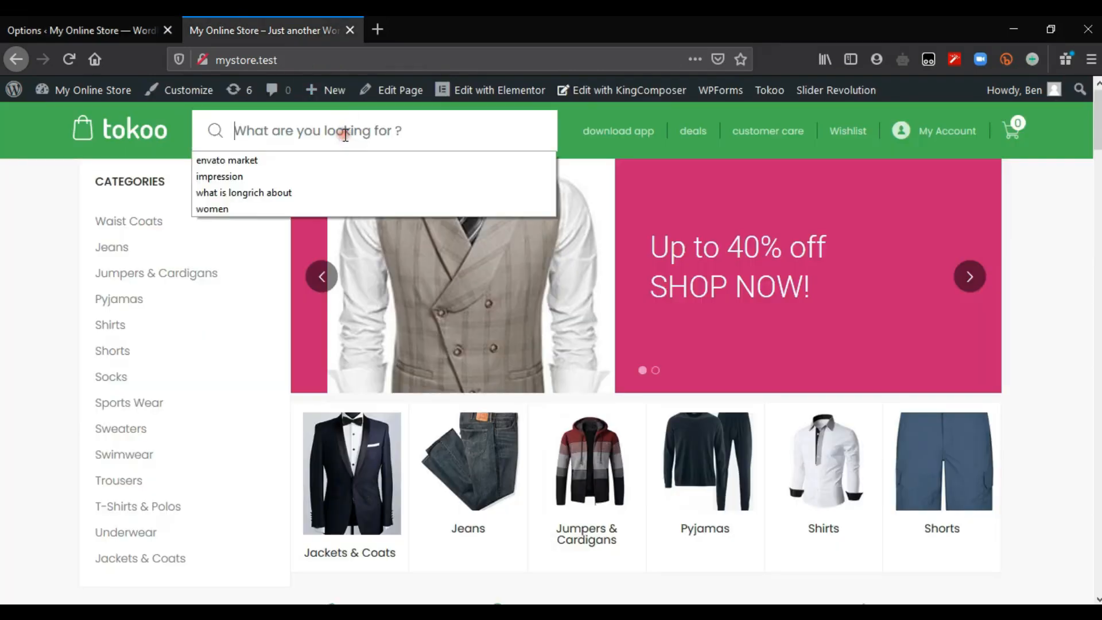
left_click(346, 135)
type("Shirt")
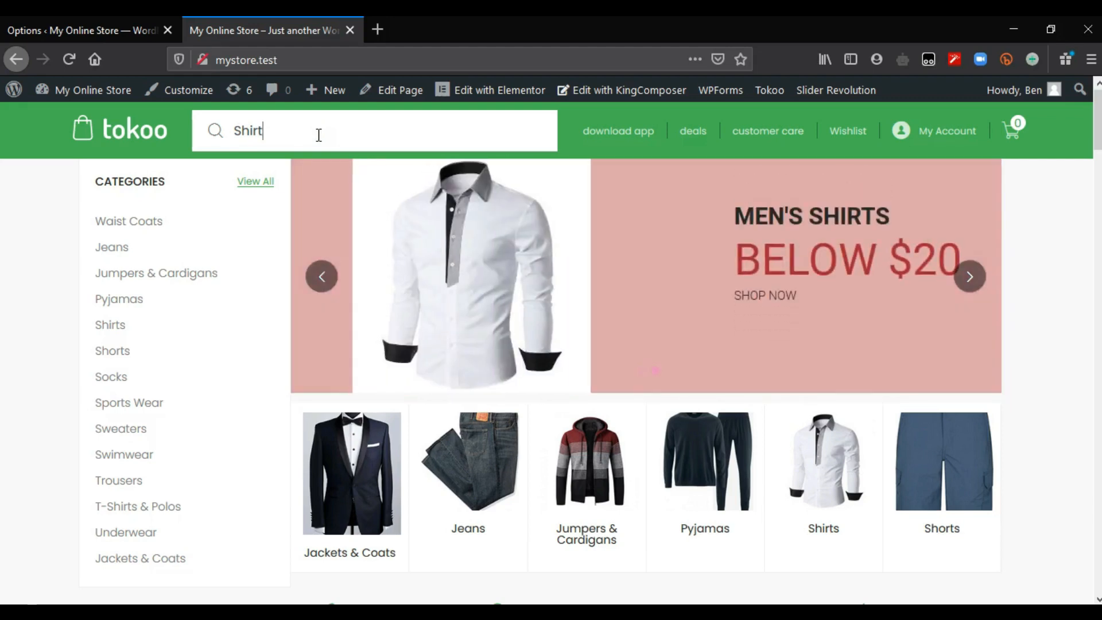
- Turn on Enable Live search under Header Search in the theme options and save the changes
left_click(74, 17)
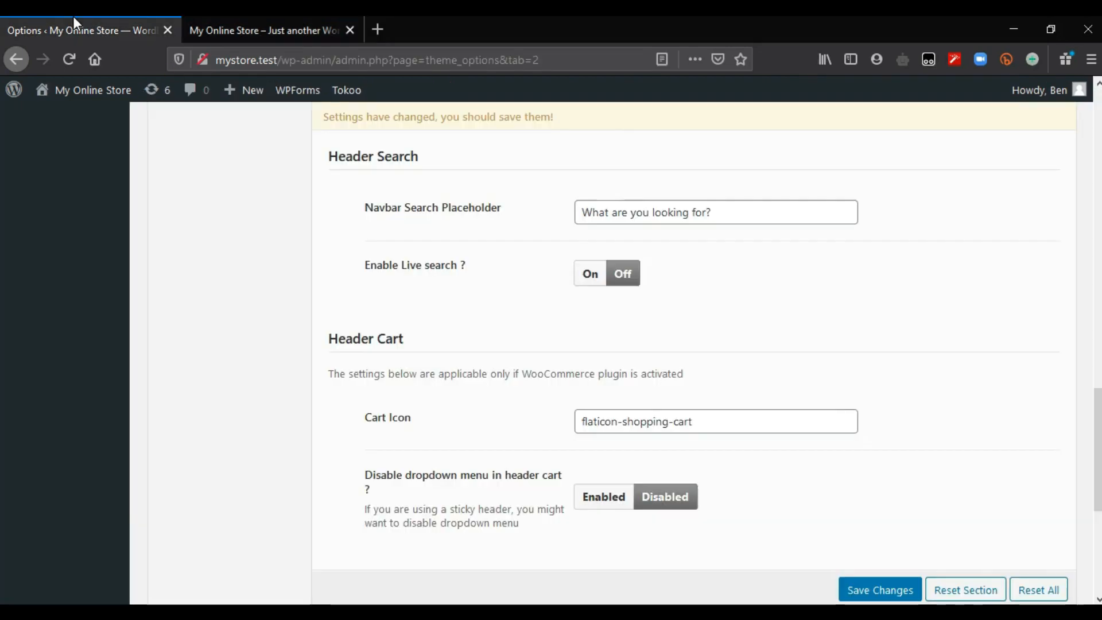
left_click(591, 275)
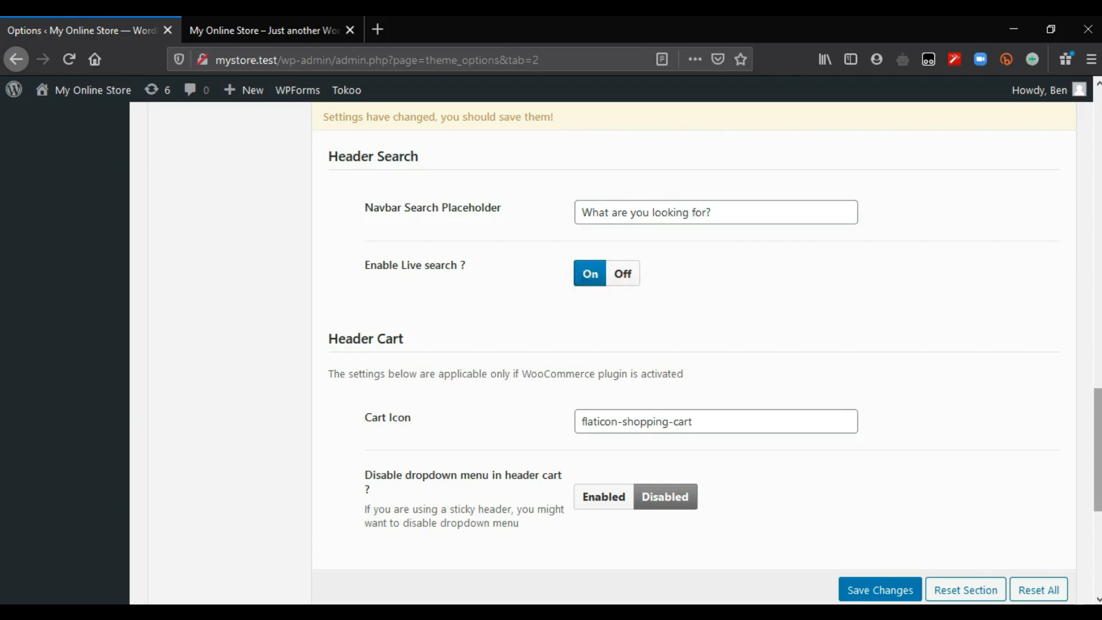
scroll(695, 344, "down", 2)
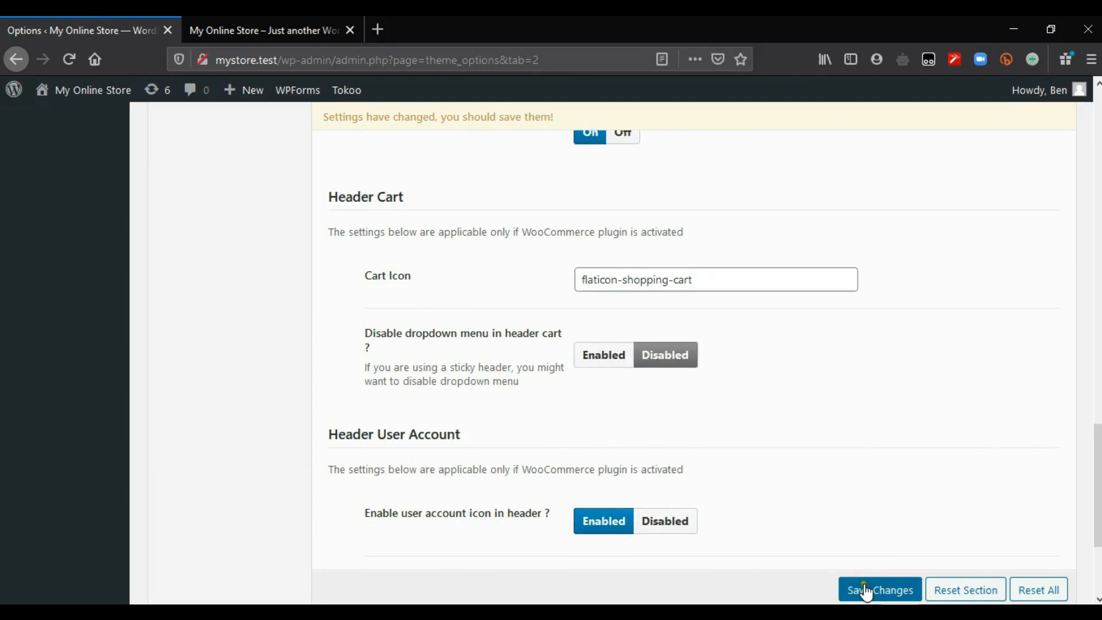
left_click(863, 588)
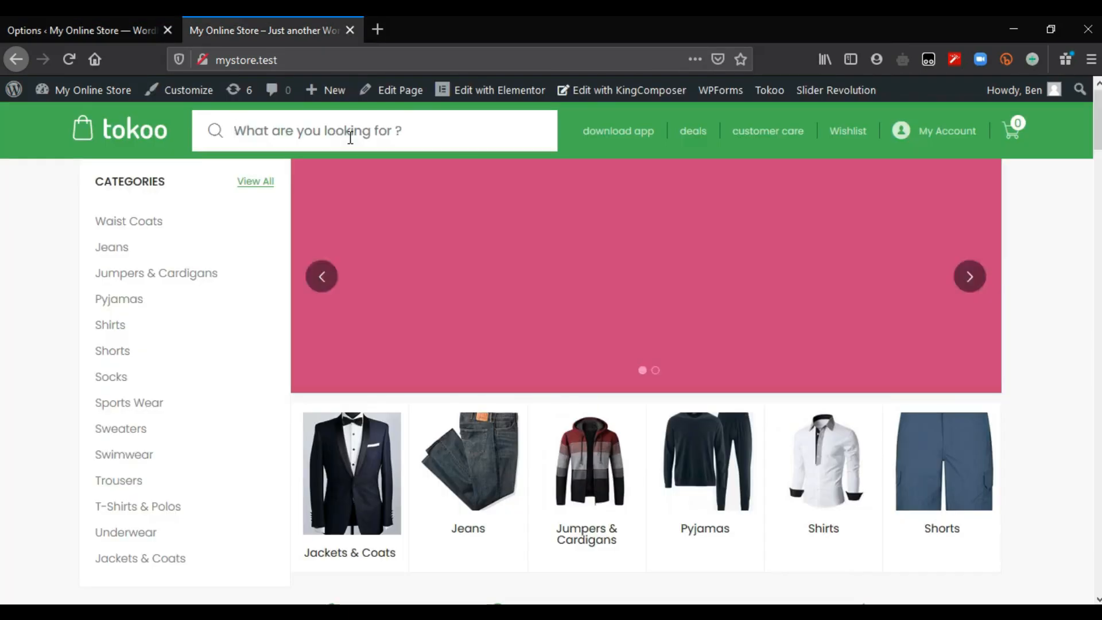
- Reload the storefront home page and test the live search in the header with "shirt"
key("F5")
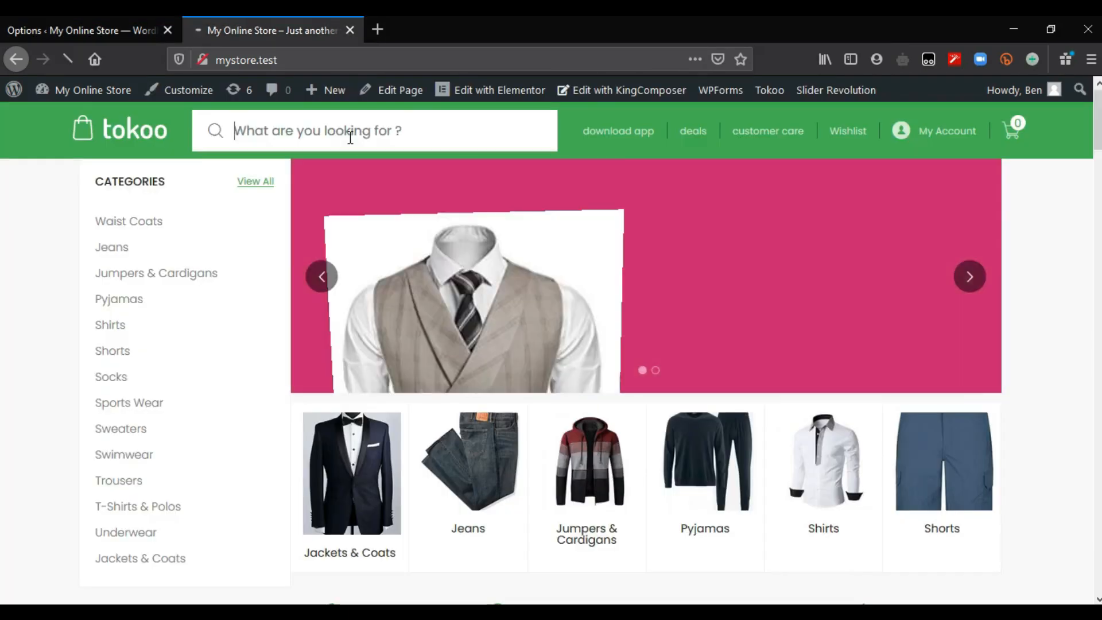
left_click(350, 138)
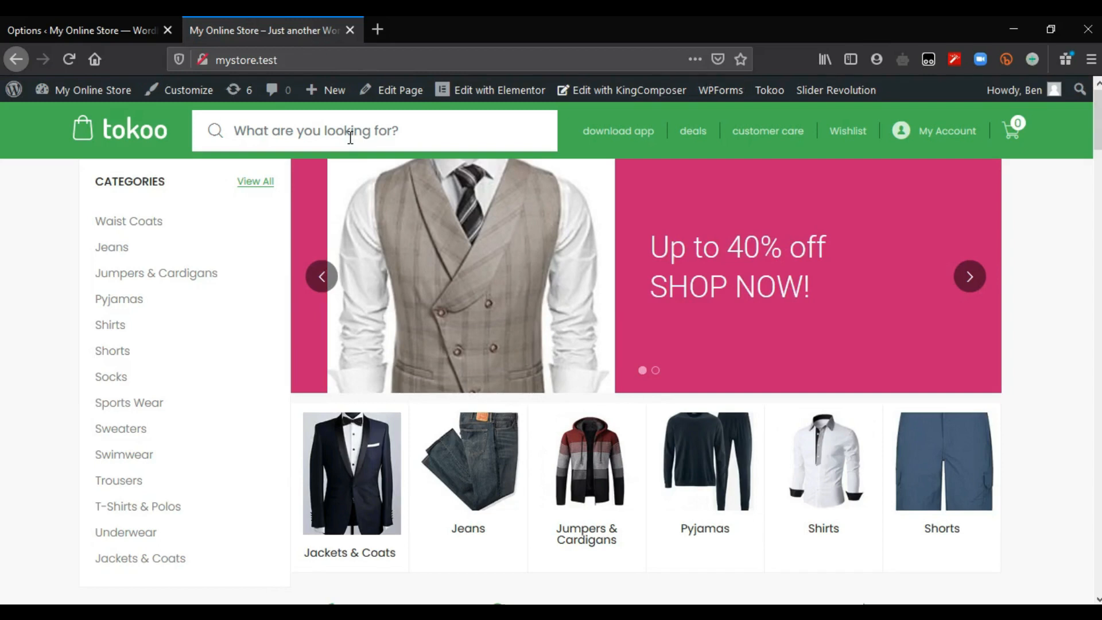
type("sh")
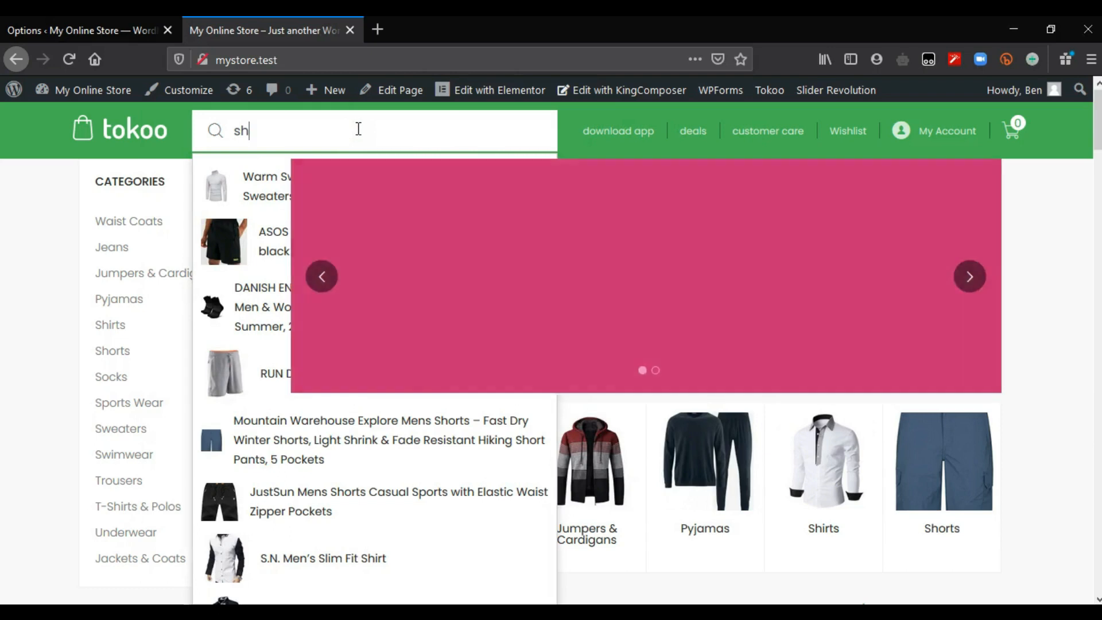
type("irt")
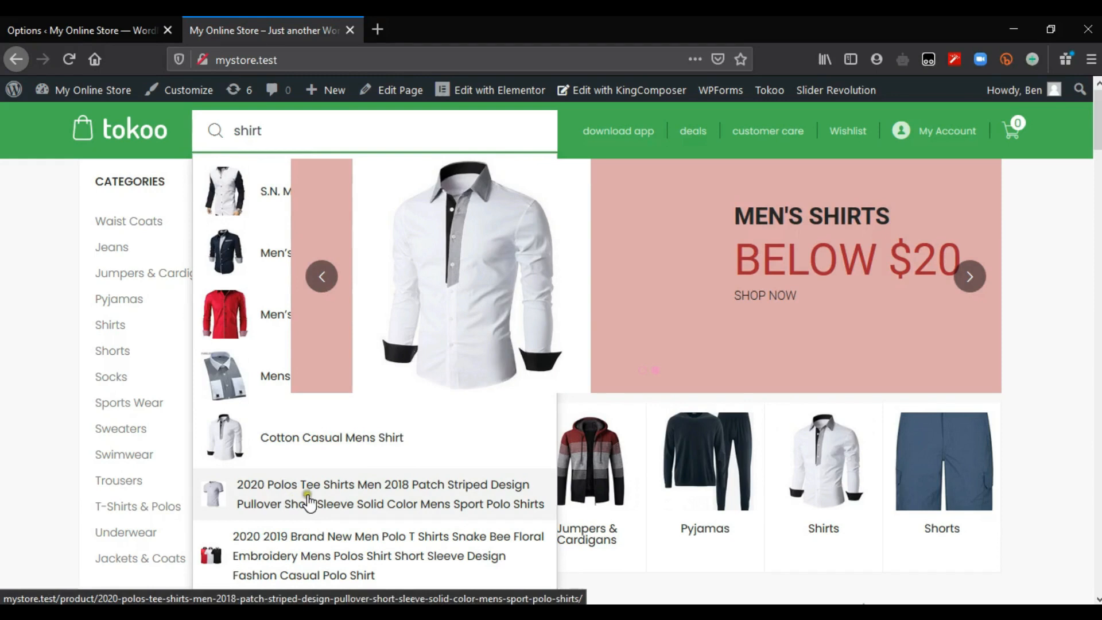
- Open the 2020 Polos Tee Shirts product from the live search suggestions and look over its page
left_click(338, 499)
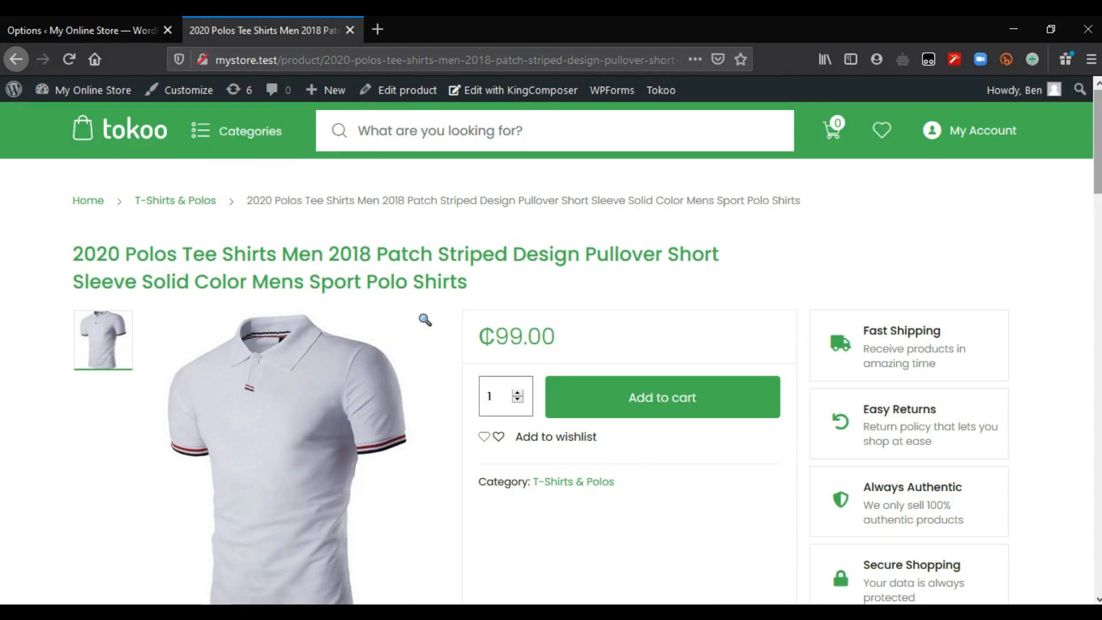
scroll(702, 182, "down", 5)
scroll(702, 182, "up", 5)
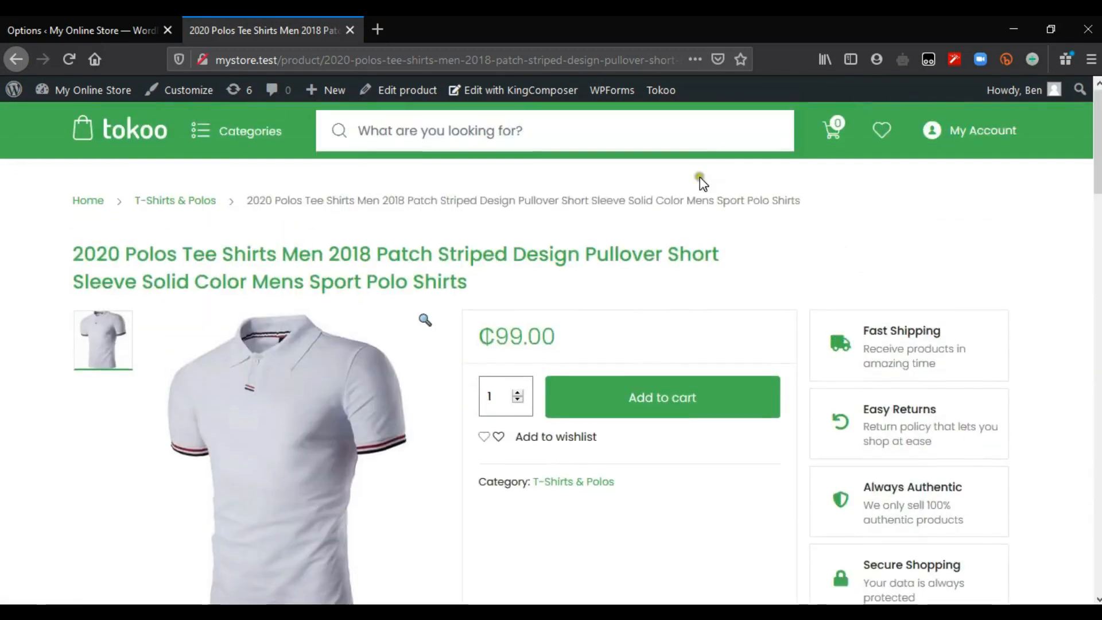
- Return to the theme's header options and review the settings from Header Search down through Header Cart
left_click(100, 23)
scroll(625, 234, "up", 2)
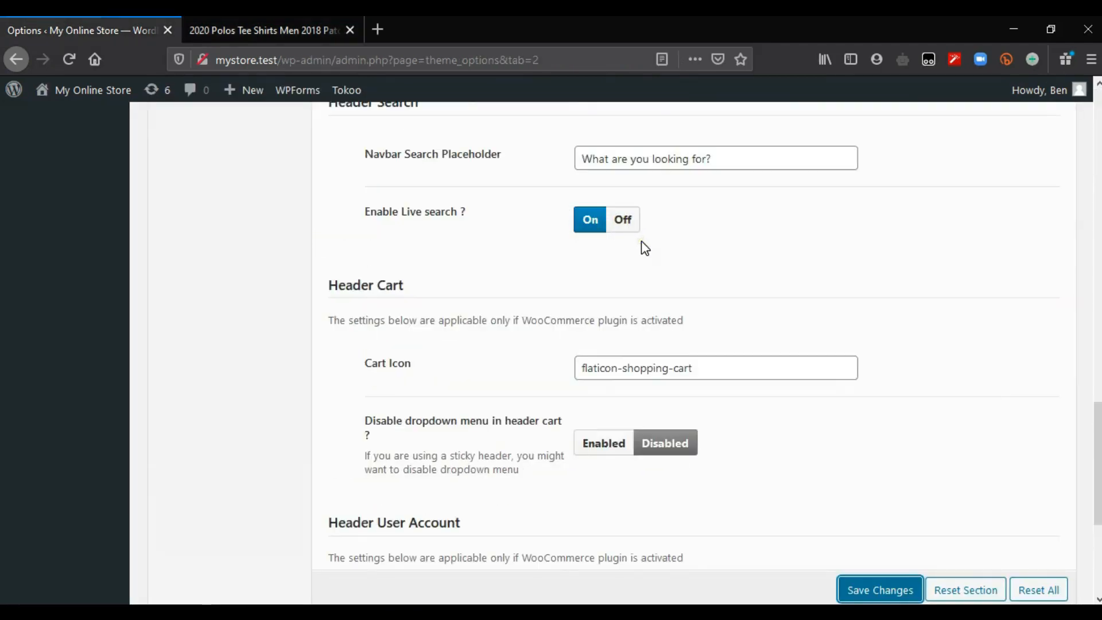
scroll(1037, 439, "down", 5)
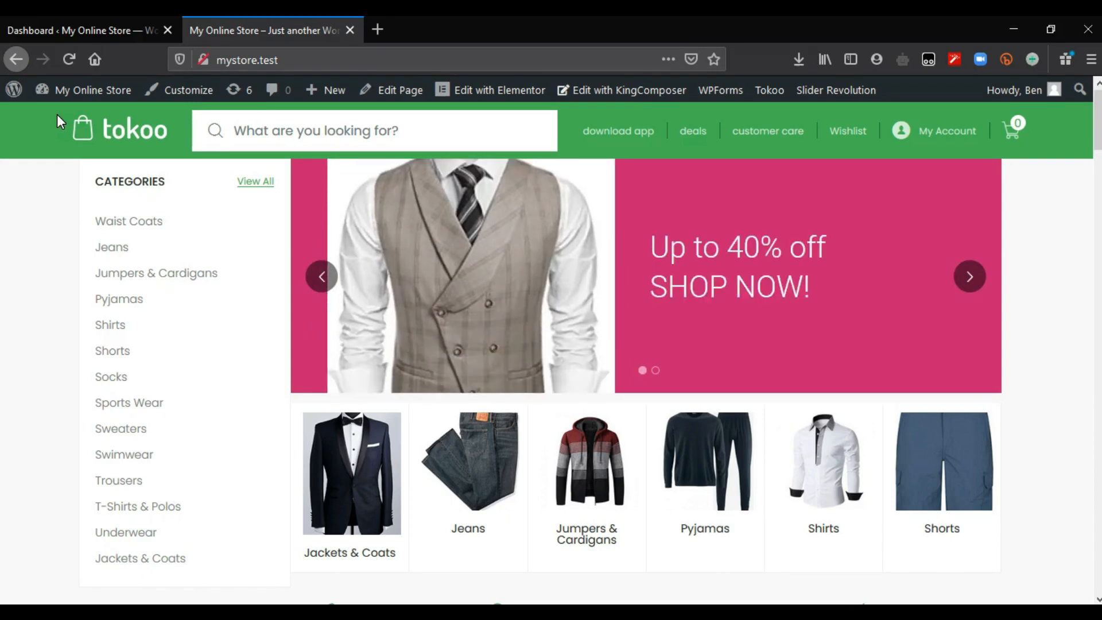
- Open the theme Customizer from the dashboard in a new tab and bring up the logo selection under Site Identity
left_click(70, 16)
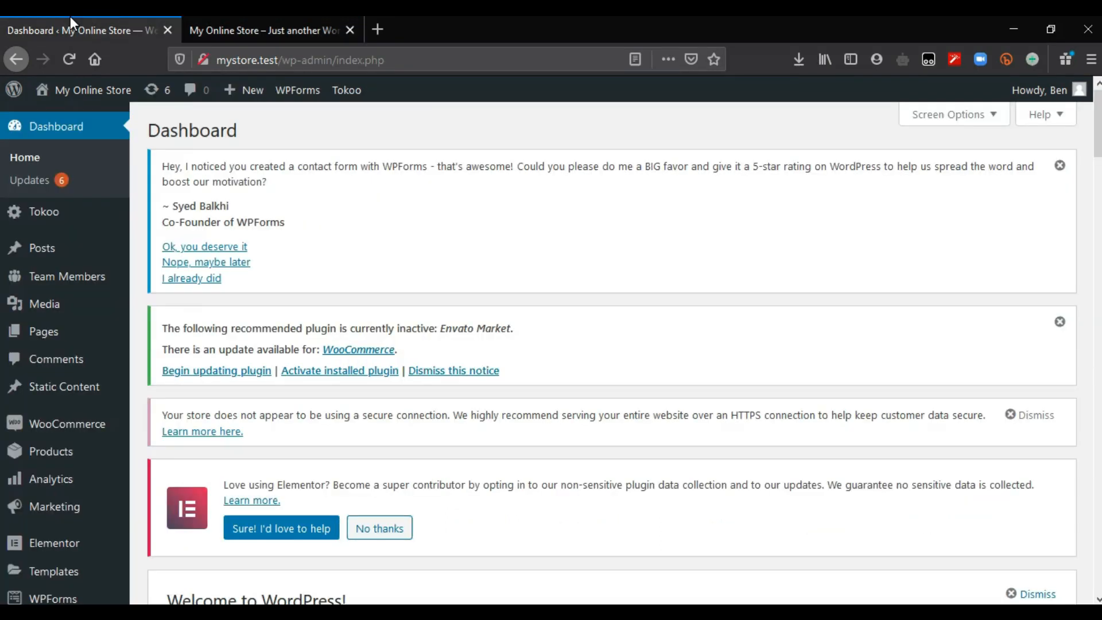
scroll(448, 402, "down", 4)
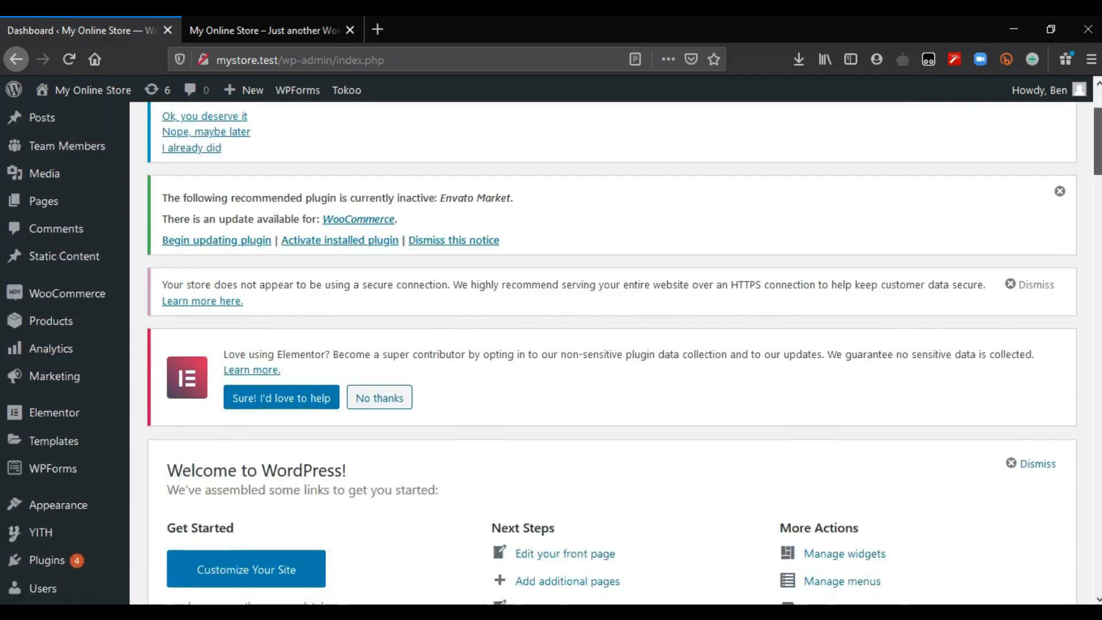
mouse_move(64, 417)
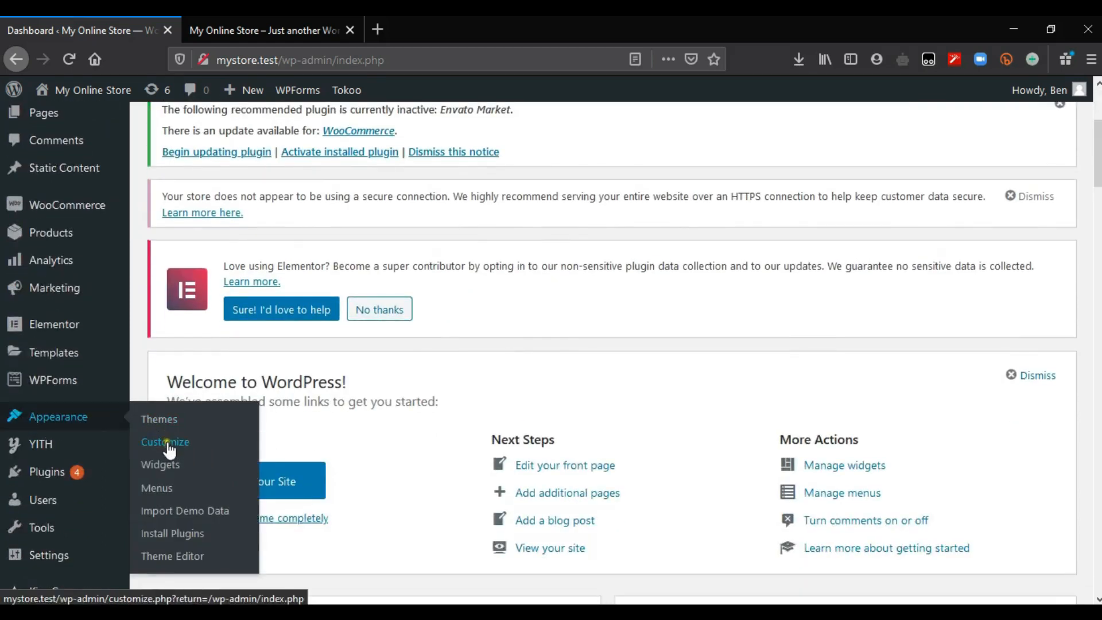
middle_click(167, 449)
left_click(277, 16)
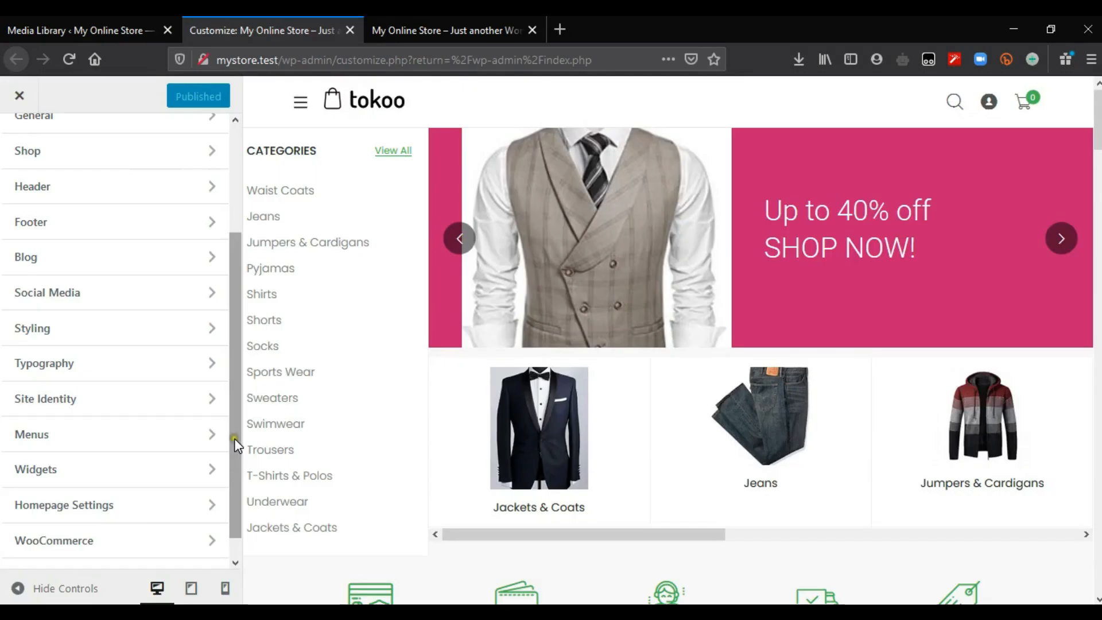
left_click(206, 406)
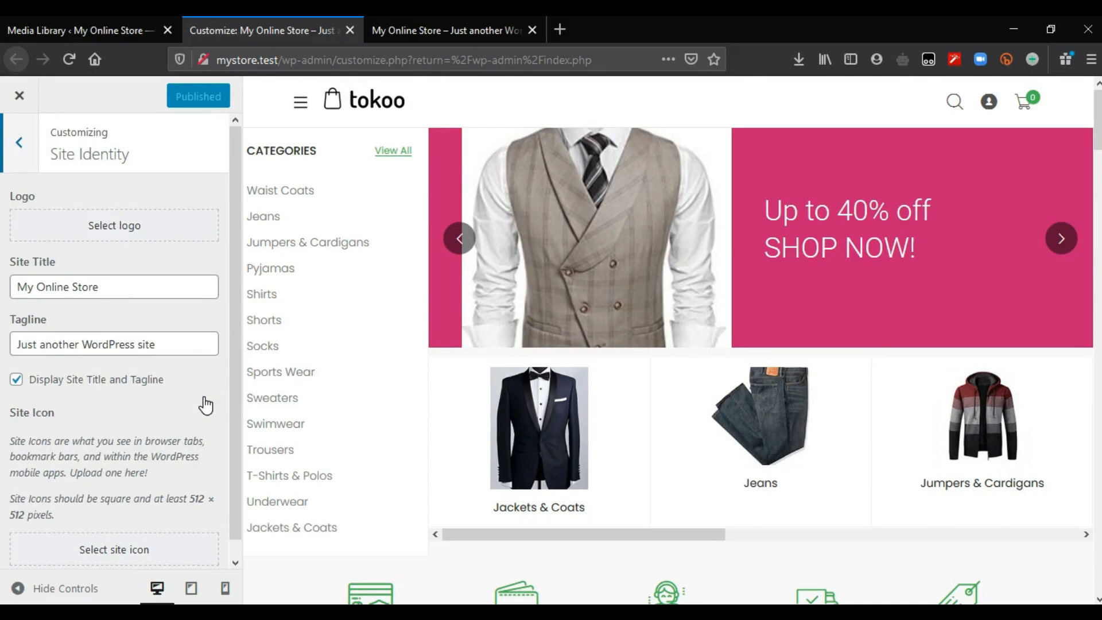
left_click(112, 232)
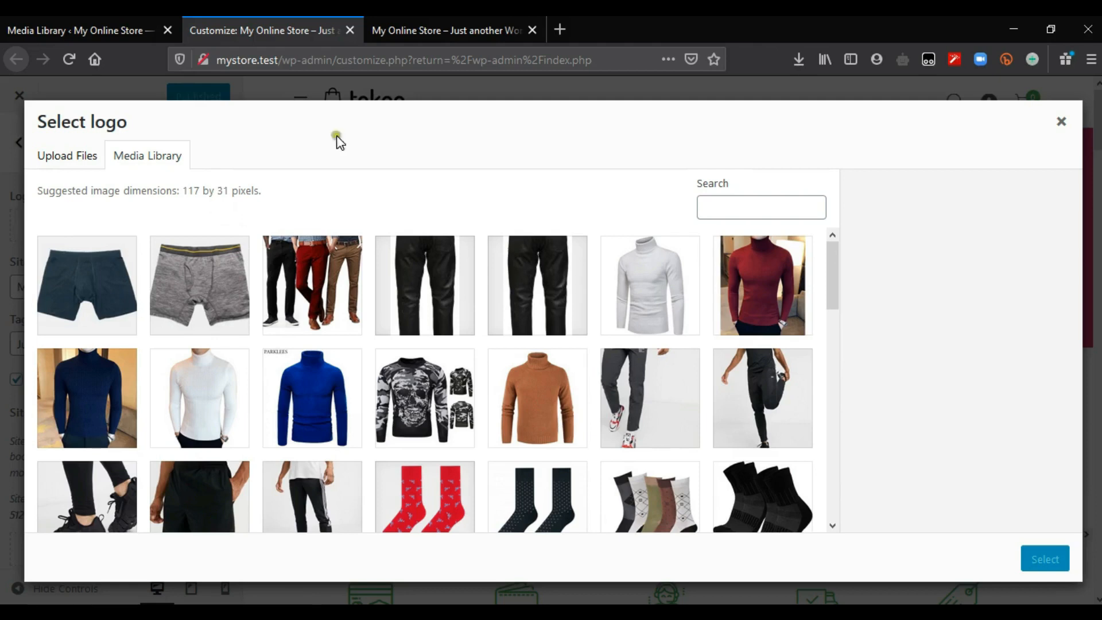
- Switch to Canva at canva.com in a new browser tab and open its Logo Templates page
left_click(560, 26)
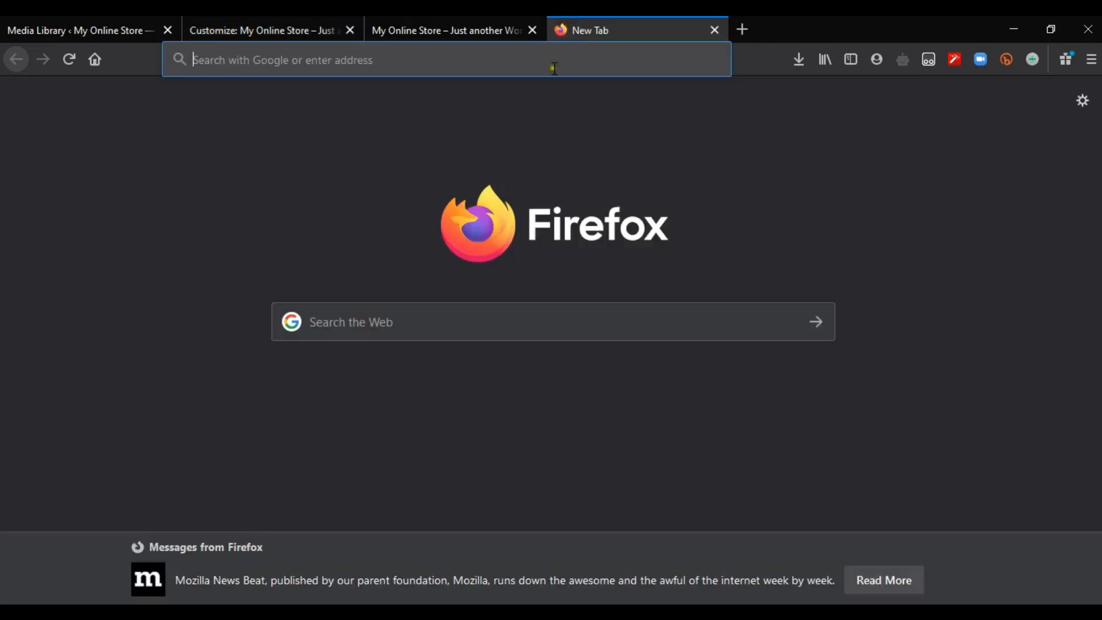
type("canva.com/")
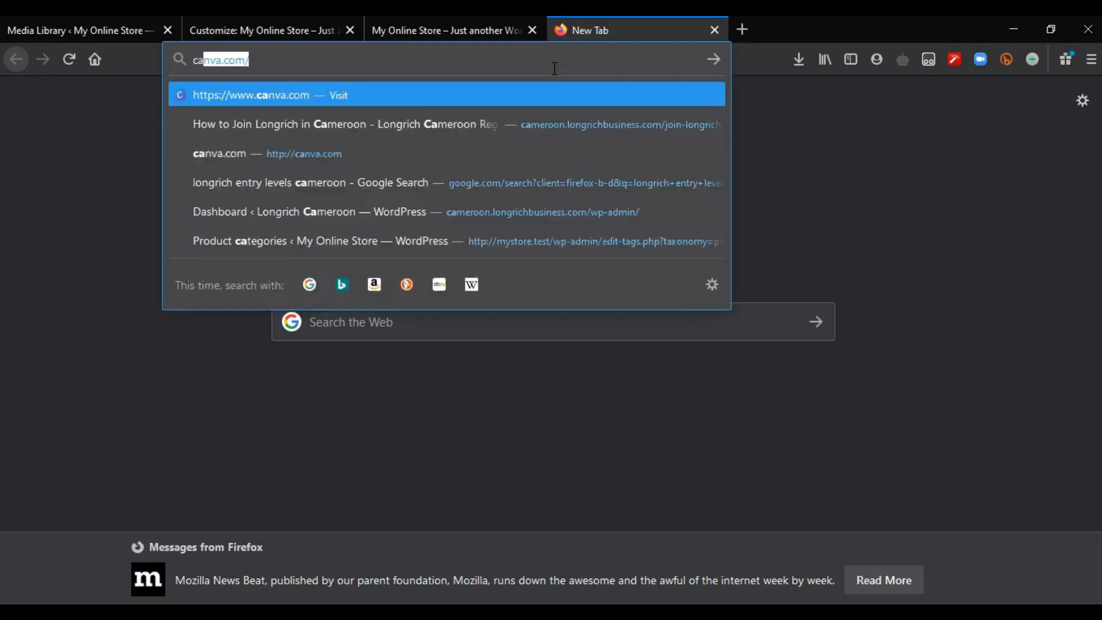
key("Return")
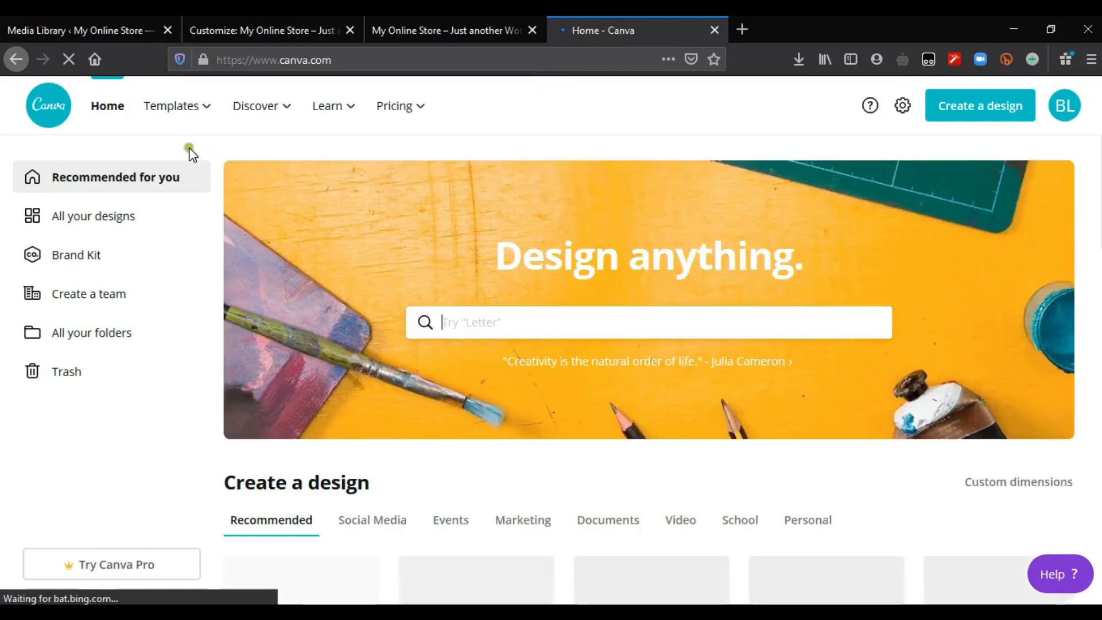
mouse_move(195, 115)
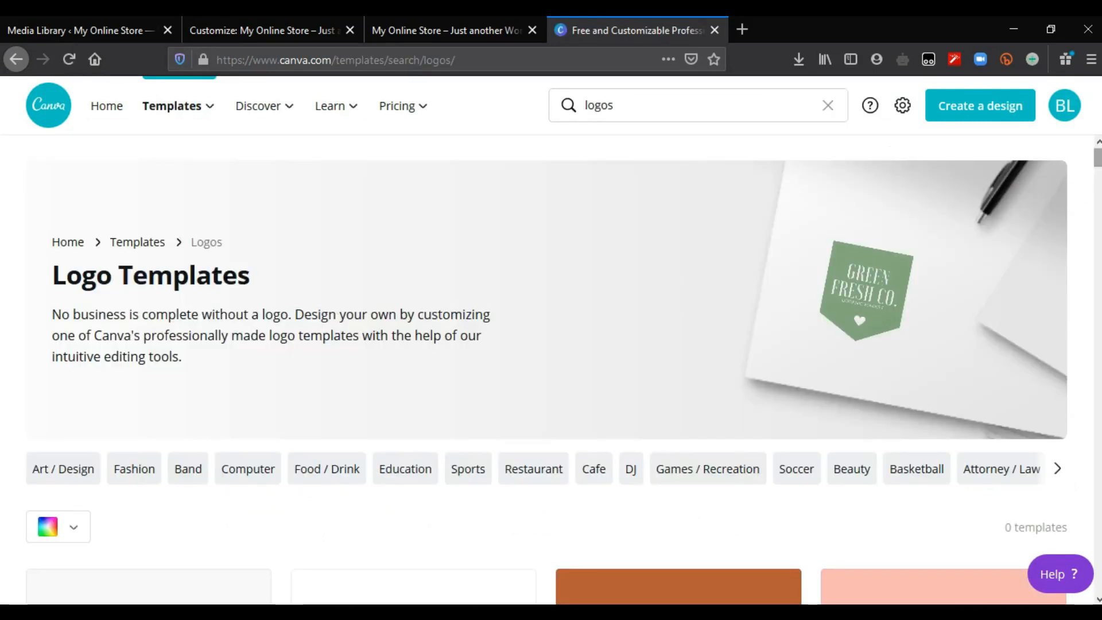
- Browse the Canva logo templates for a design that suits an online store
scroll(551, 367, "down", 7)
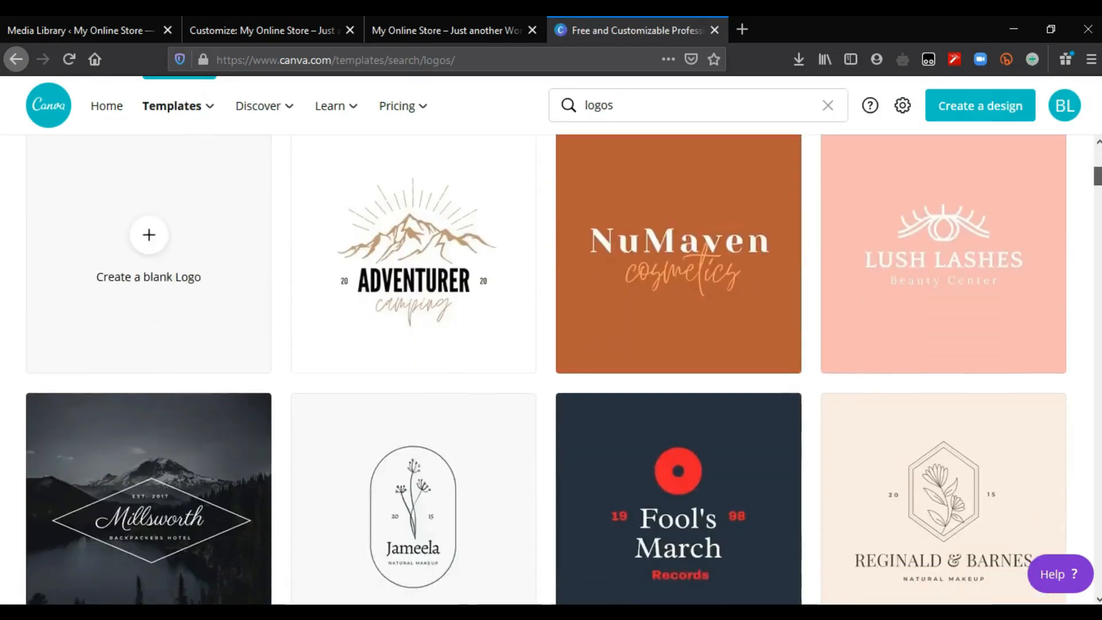
scroll(551, 367, "up", 3)
scroll(551, 368, "down", 10)
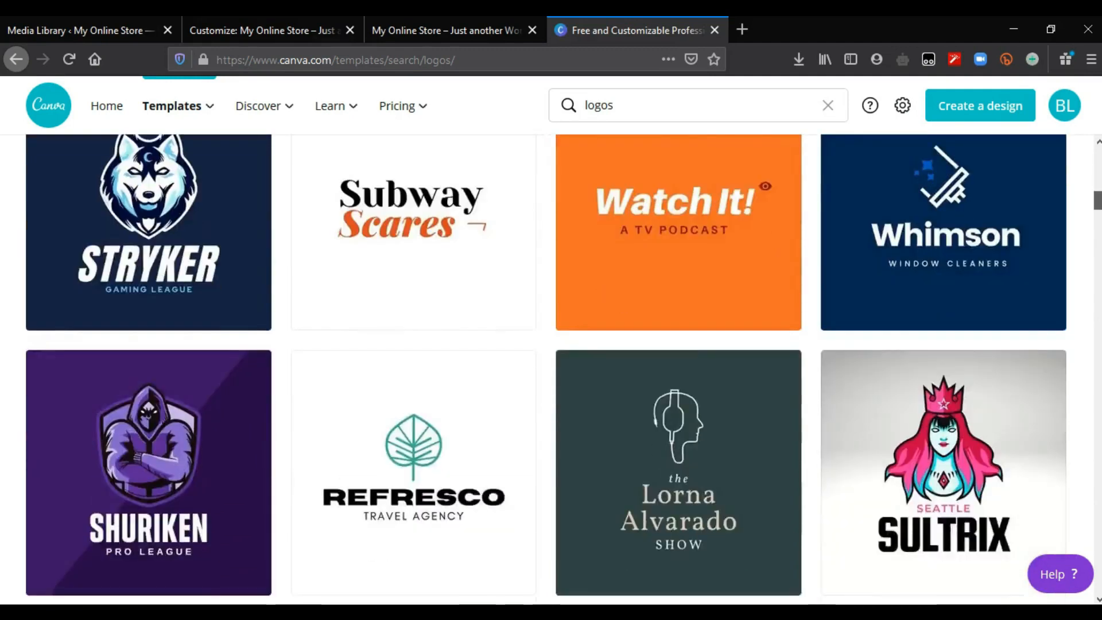
scroll(551, 368, "down", 1)
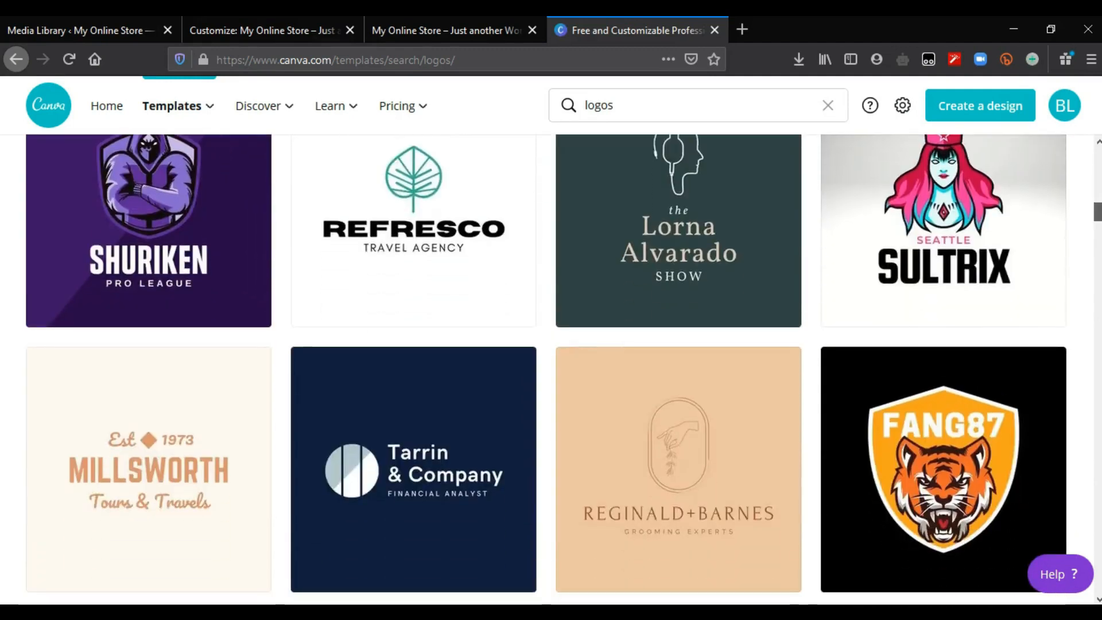
scroll(551, 367, "down", 10)
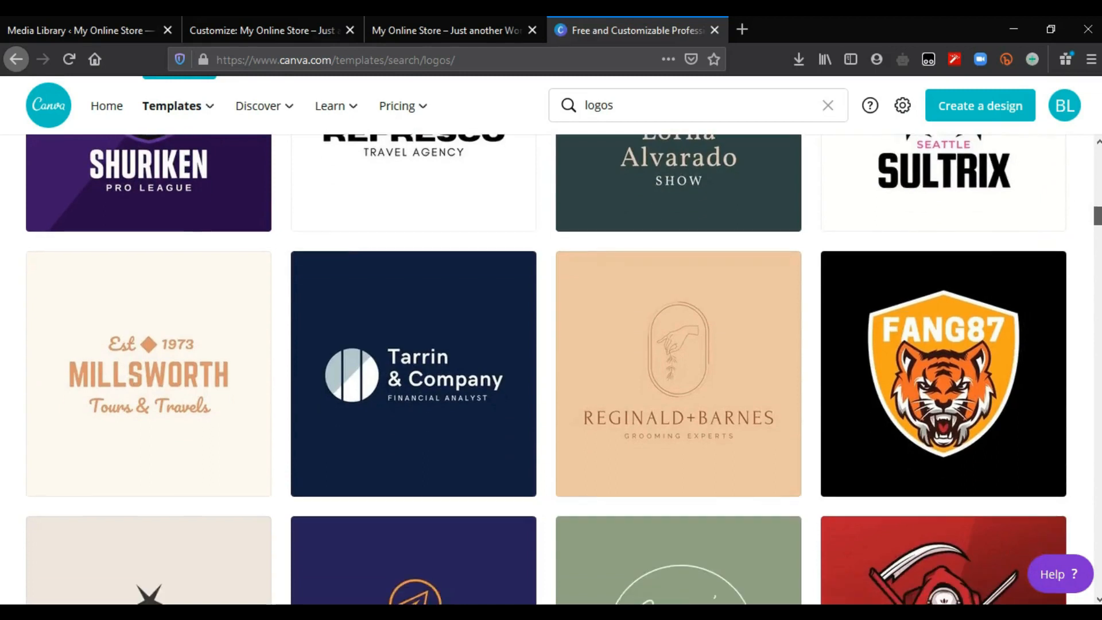
scroll(551, 368, "down", 18)
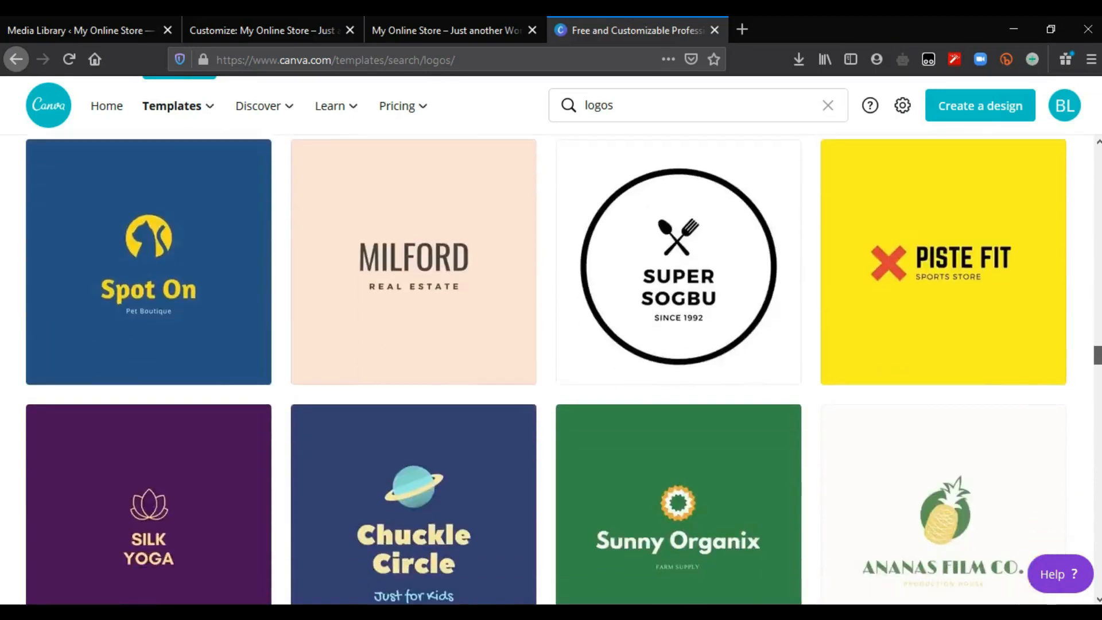
scroll(687, 387, "down", 10)
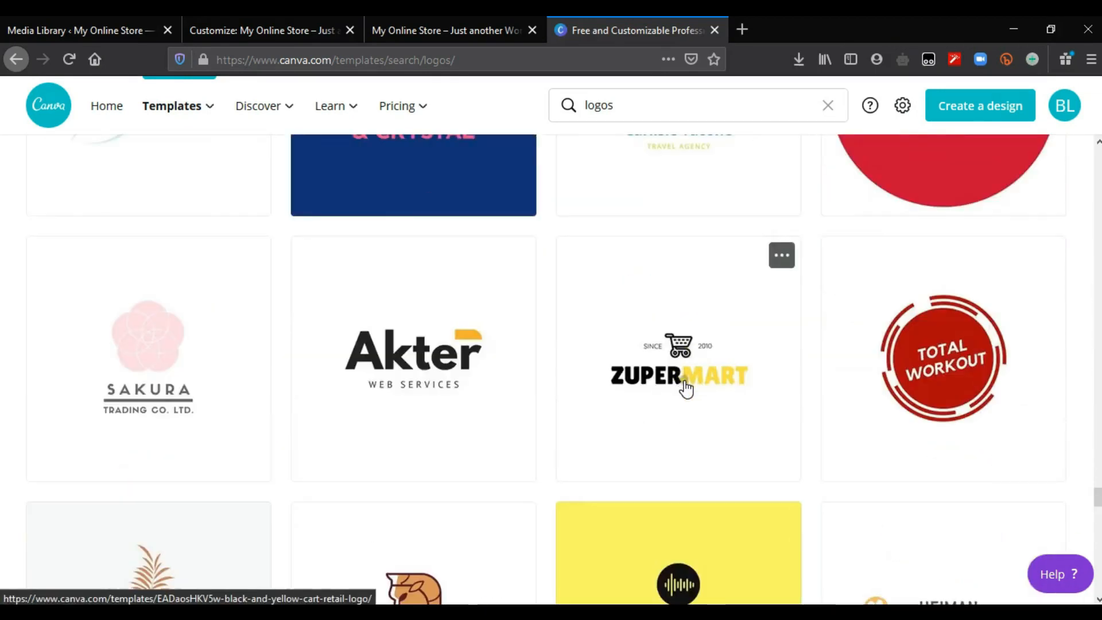
- Open the Black and Yellow Cart Retail Logo template in the editor and download the My Store logo design as a PNG
left_click(687, 386)
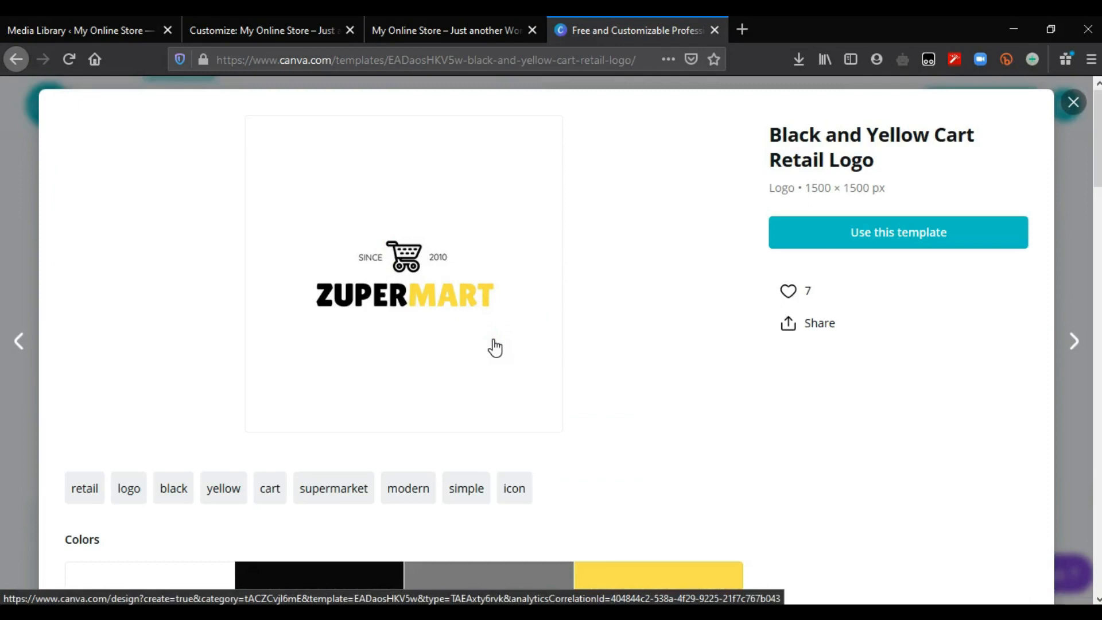
left_click(460, 296)
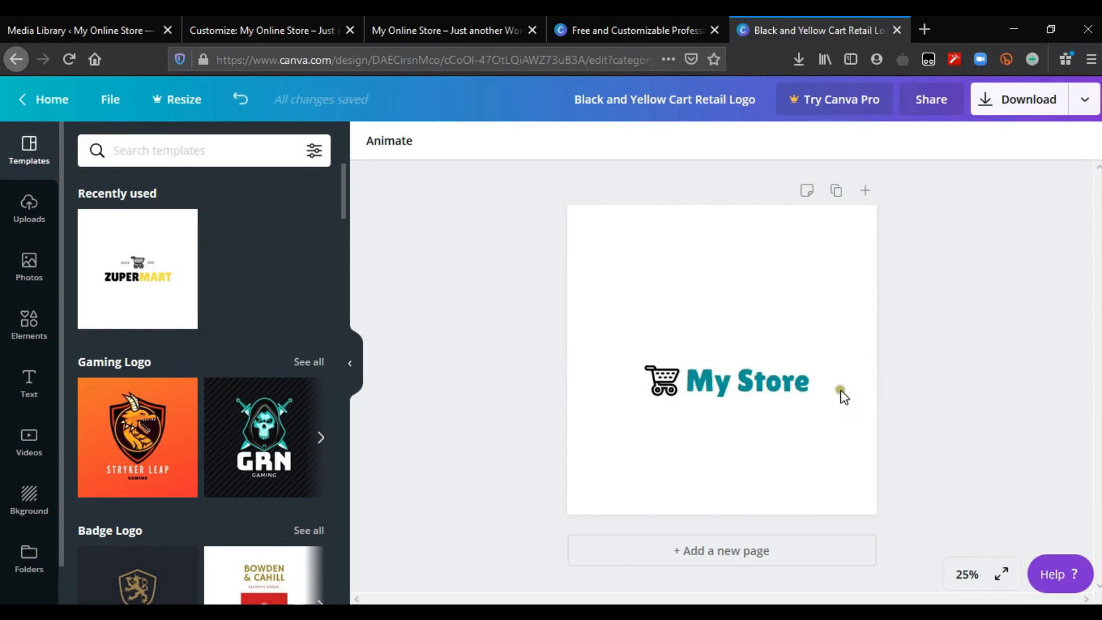
left_click(1027, 99)
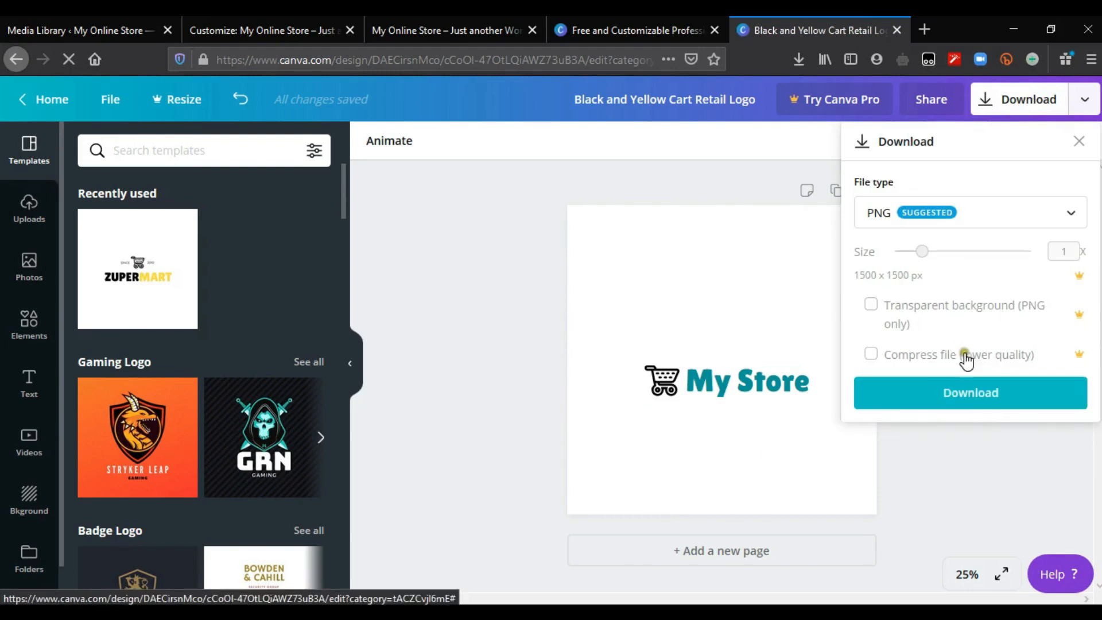
left_click(975, 395)
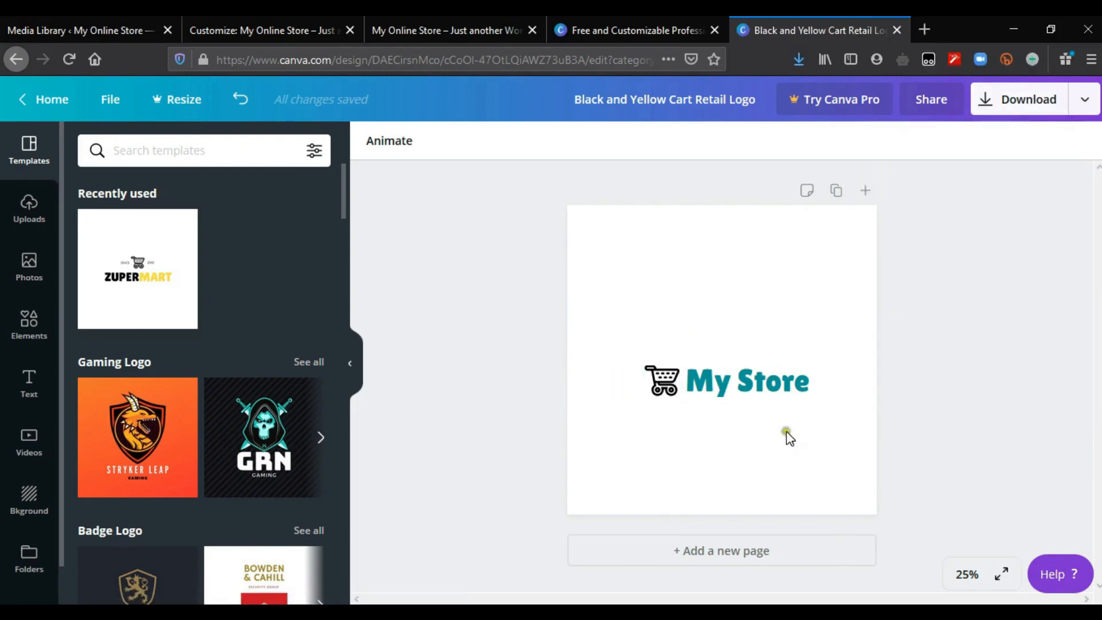
- Switch to remove.bg in a new browser tab, upload the downloaded Black and Yellow Cart Retail Logo, and save the 500 × 500 background-free preview
left_click(925, 29)
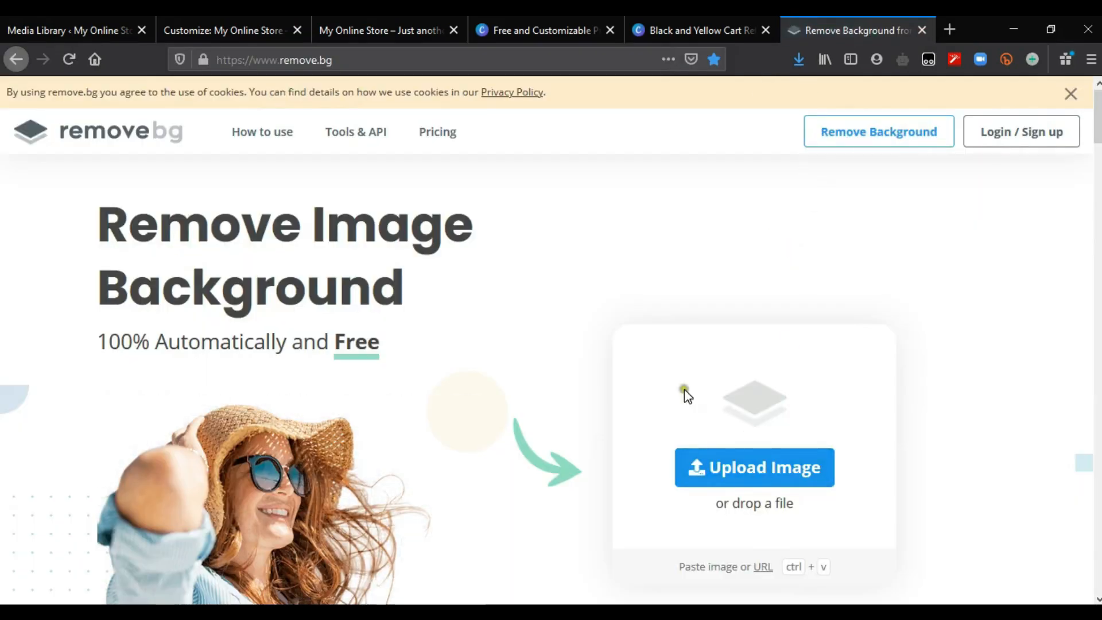
left_click(756, 472)
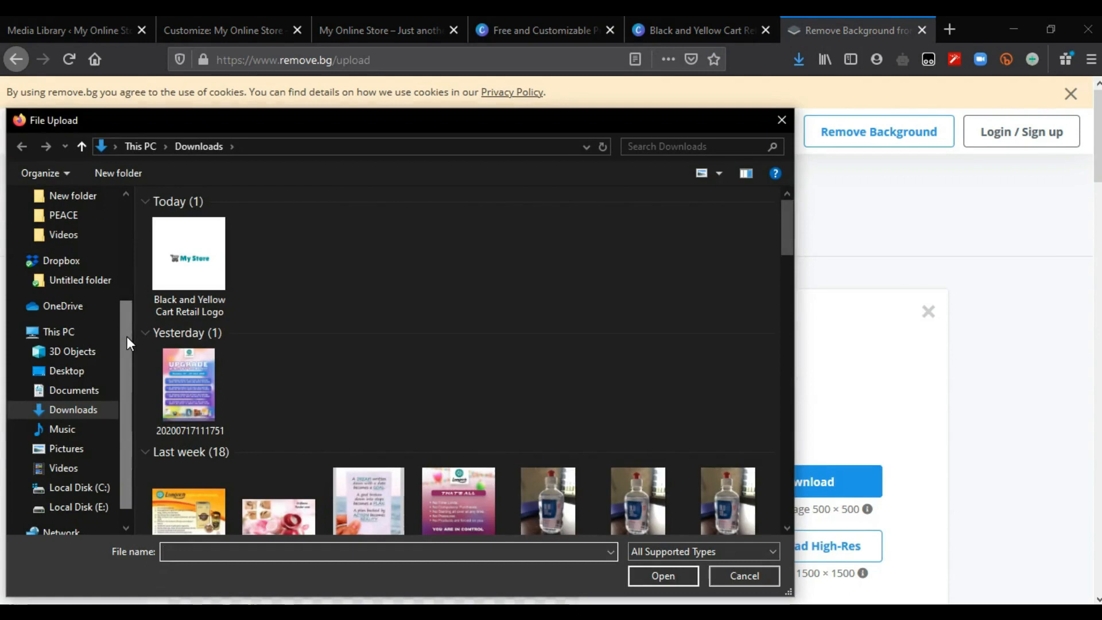
double_click(190, 277)
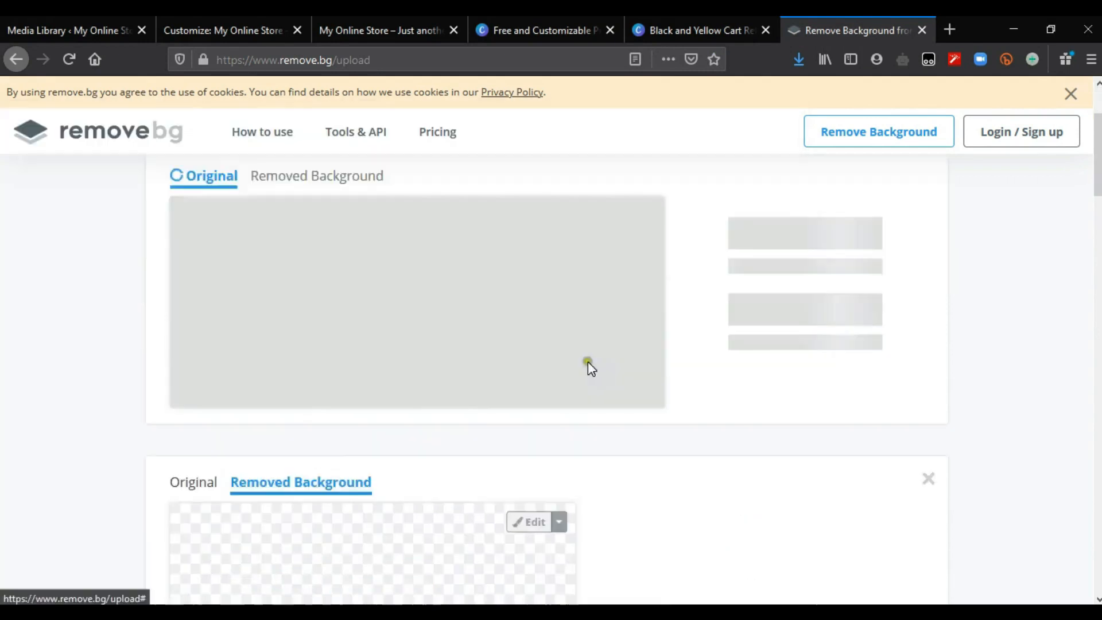
scroll(484, 412, "down", 1)
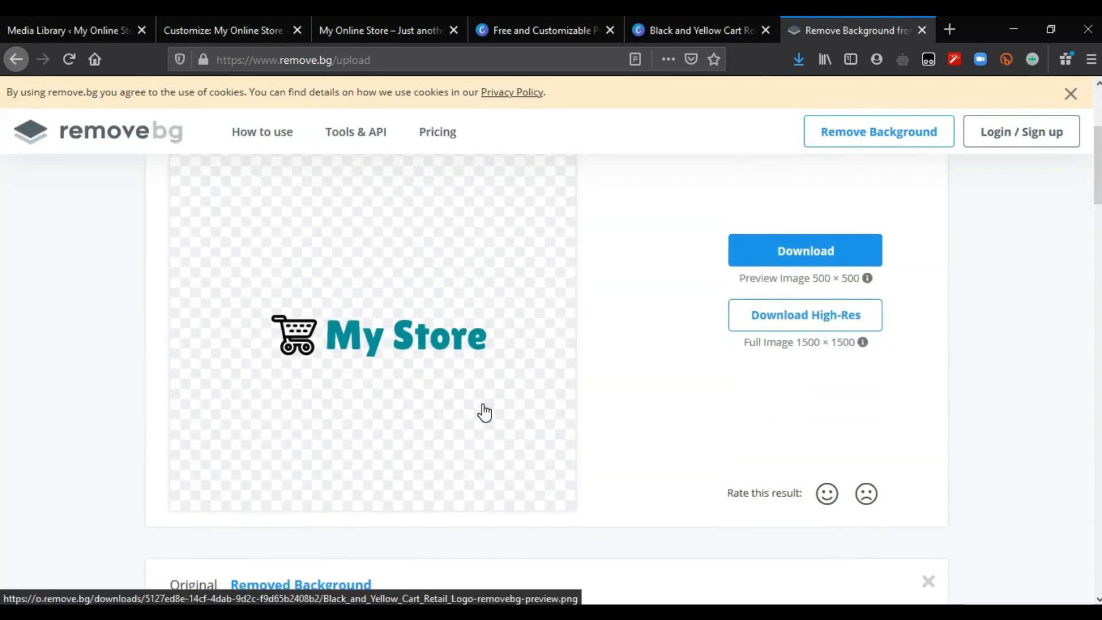
left_click(792, 259)
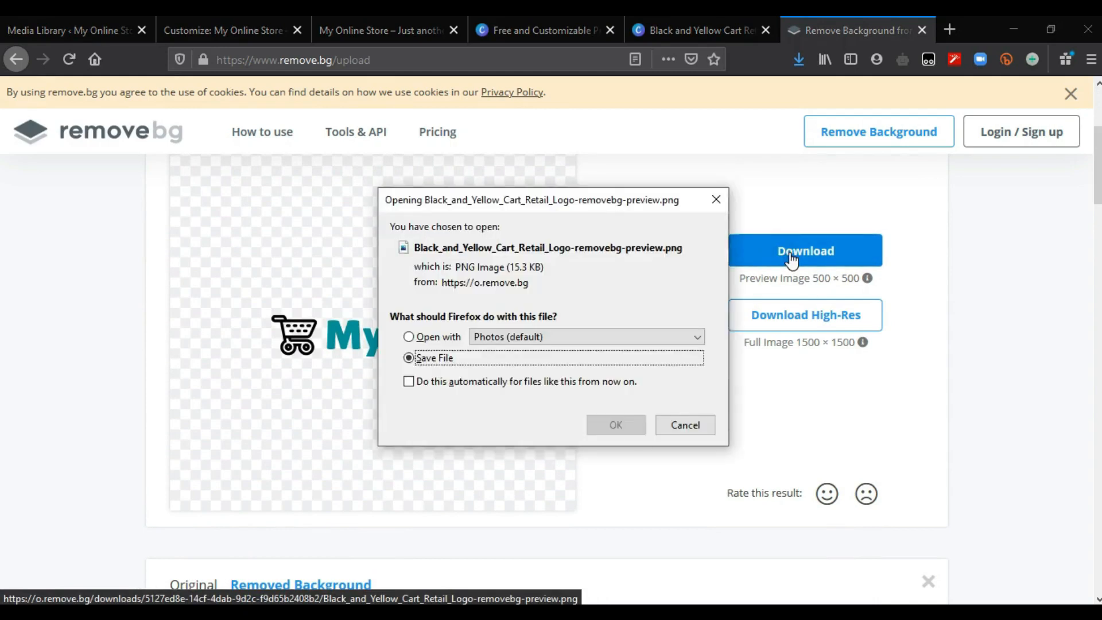
left_click(623, 429)
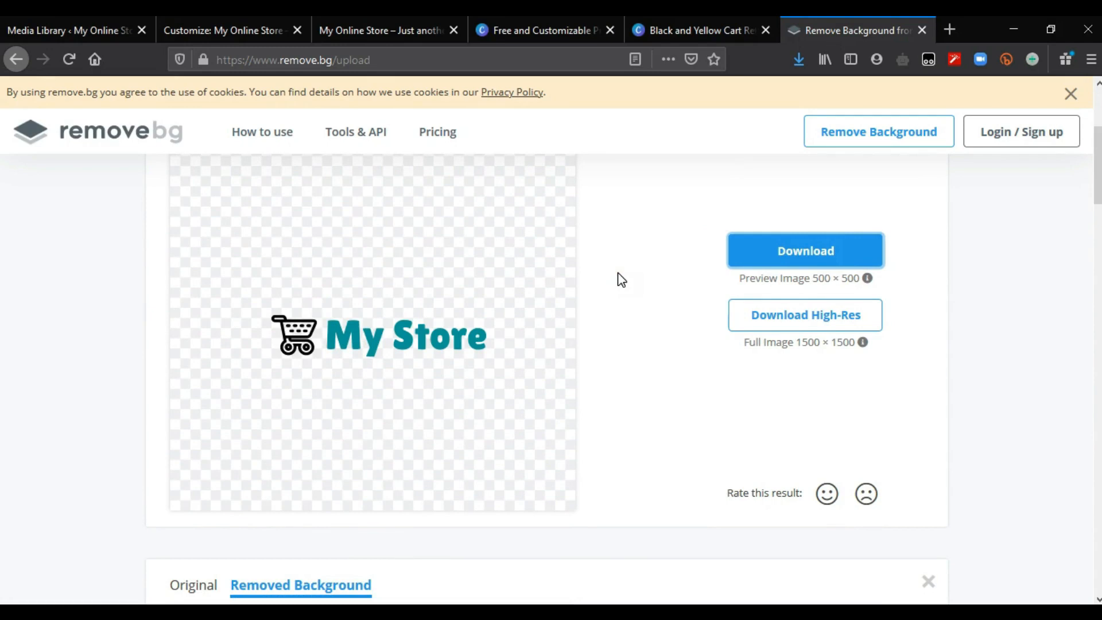
- Switch to resizeimage.net in a new browser tab and upload the Black_and_Yellow_Cart_Retail_Logo-removebg-preview image
left_click(949, 28)
type("res")
key("End")
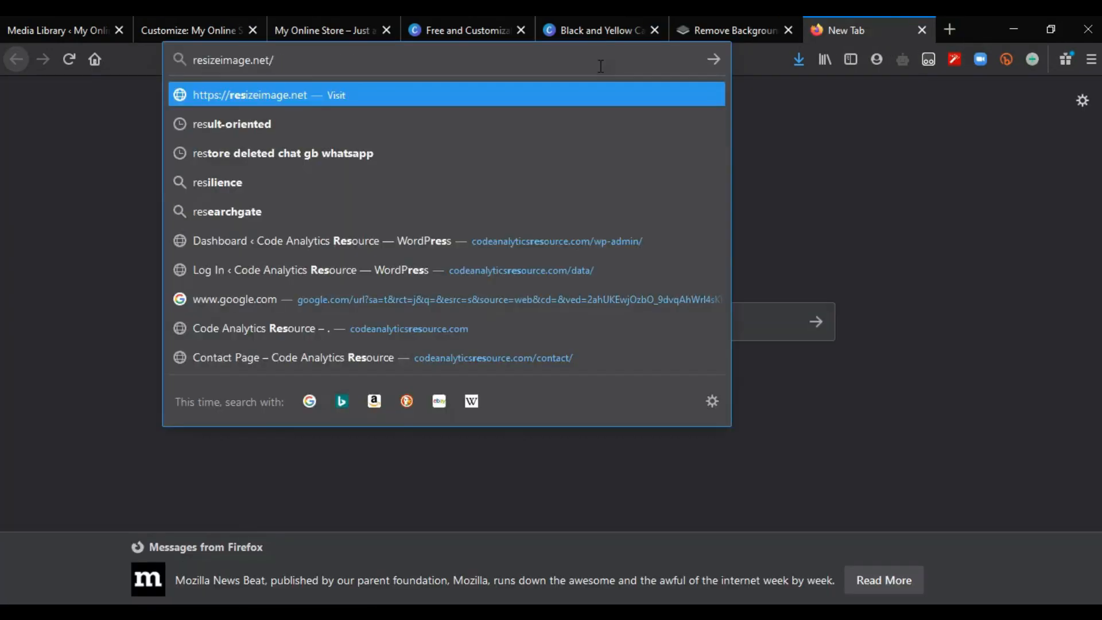
key("Return")
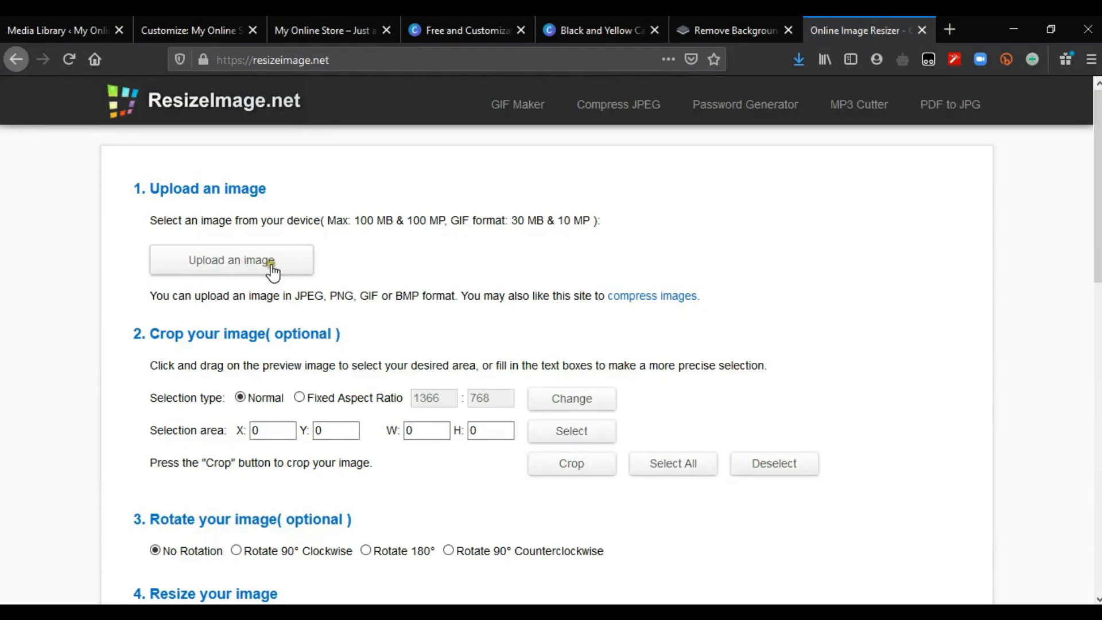
left_click(295, 267)
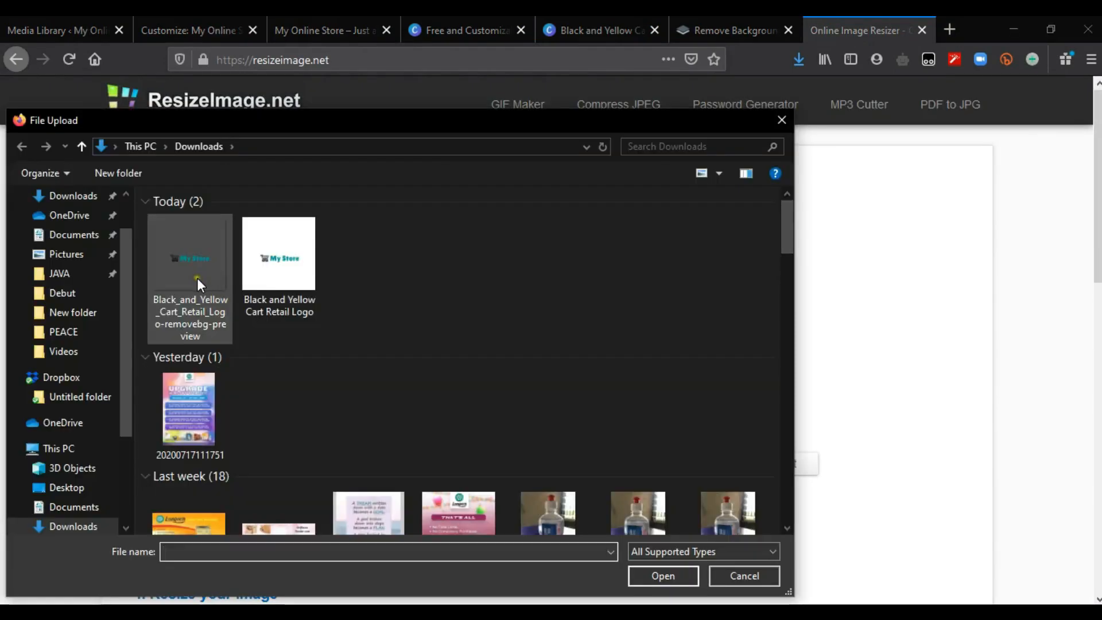
double_click(198, 277)
- Crop the uploaded image tightly around the cart and My Store text, to about 279 x 67 px
left_click_drag(1098, 259, 1098, 272)
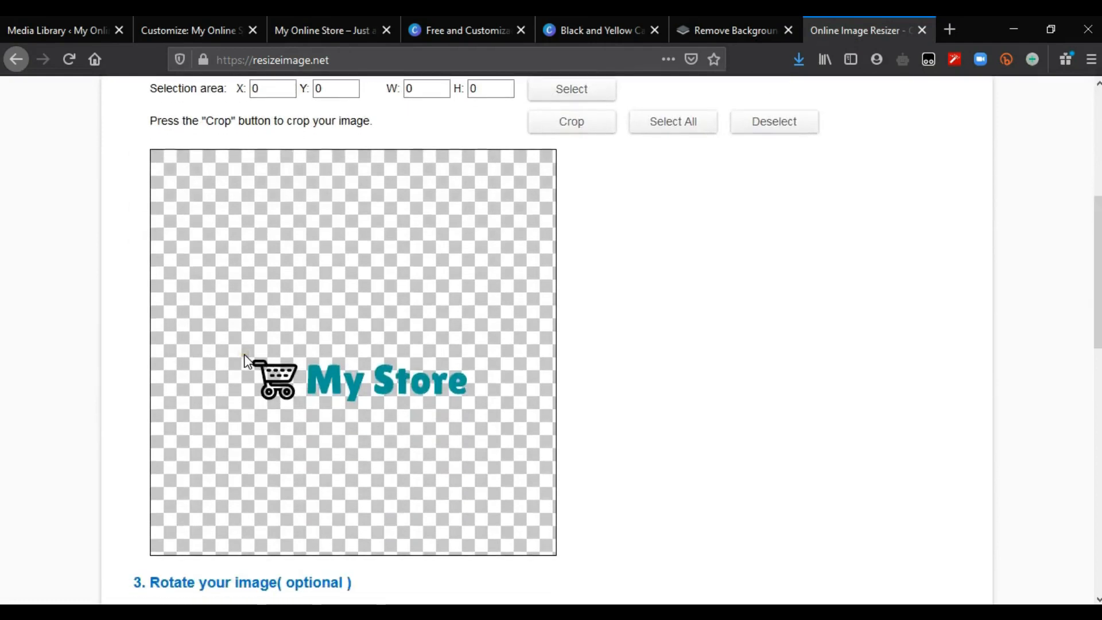
left_click_drag(247, 352, 476, 415)
left_click(585, 128)
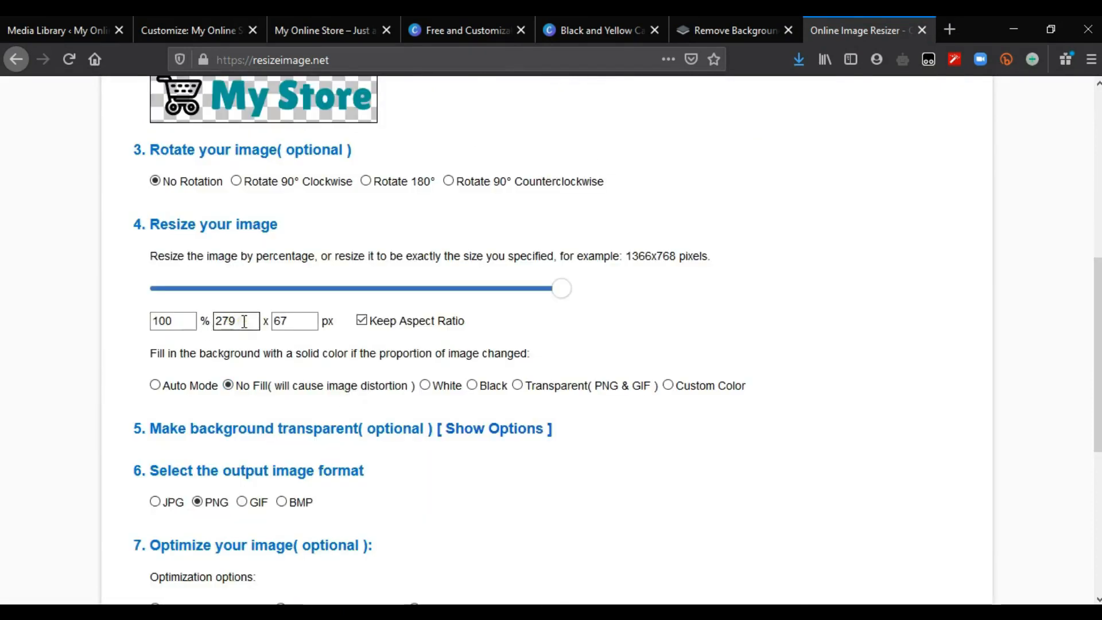
- Turn off Keep Aspect Ratio and set the output size to 117 x 31 px
double_click(244, 321)
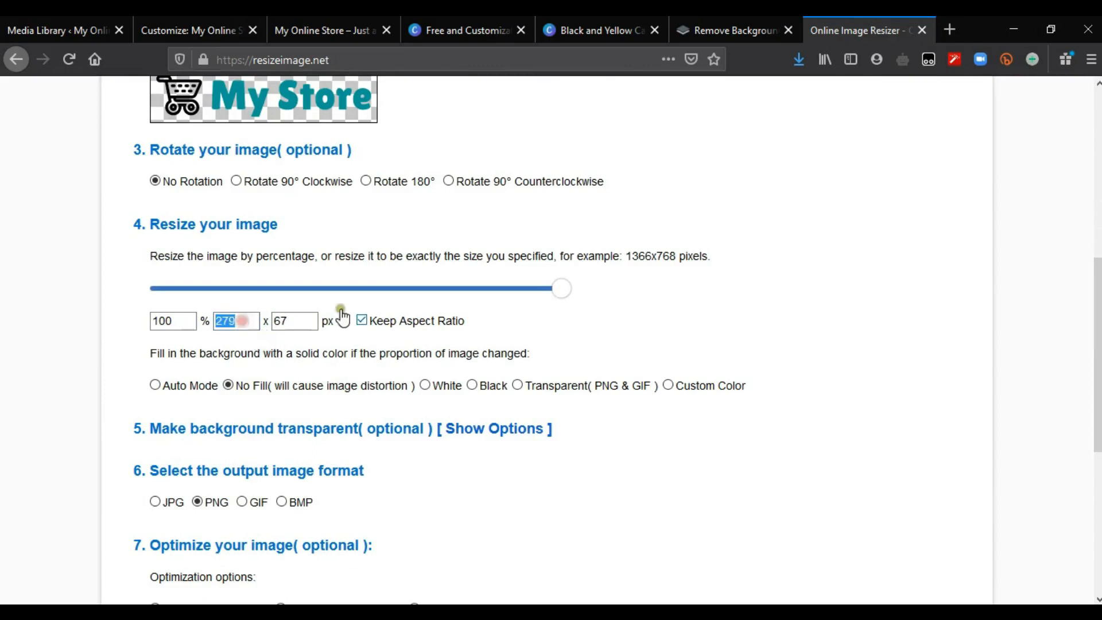
left_click(361, 320)
double_click(243, 322)
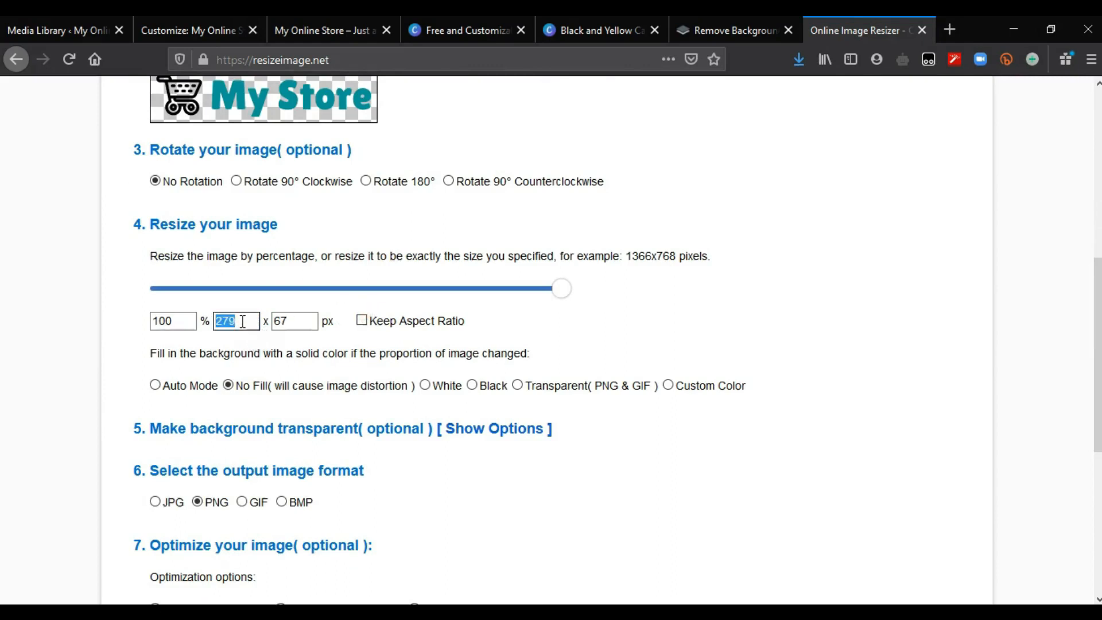
key("Tab")
type("3")
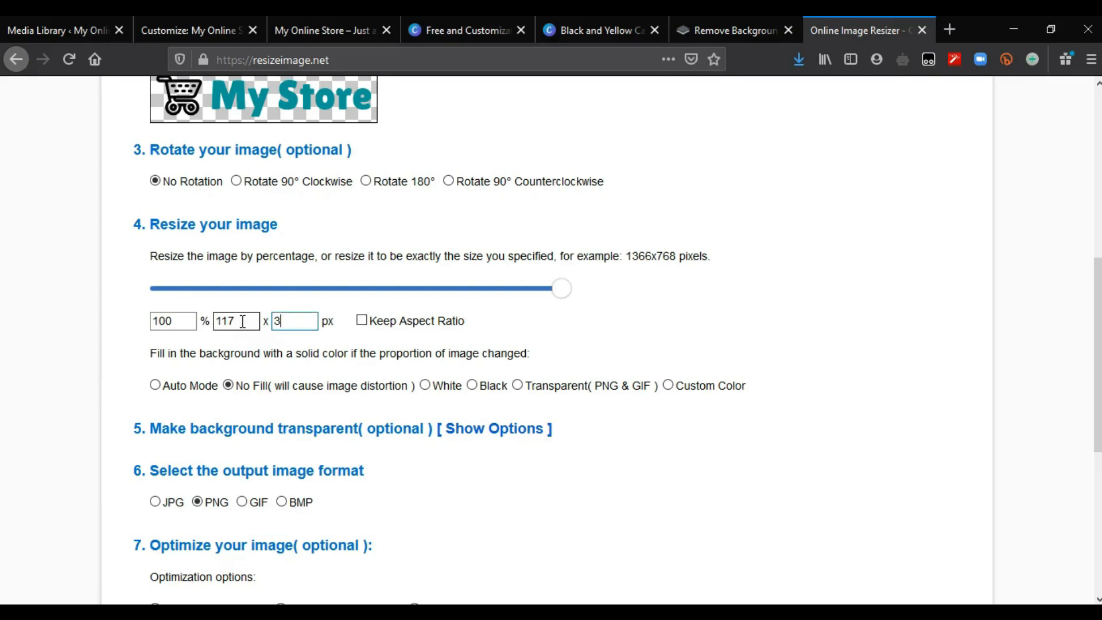
- Resize the logo with PNG output and default compression, and save the resulting file to the computer
scroll(235, 373, "down", 4)
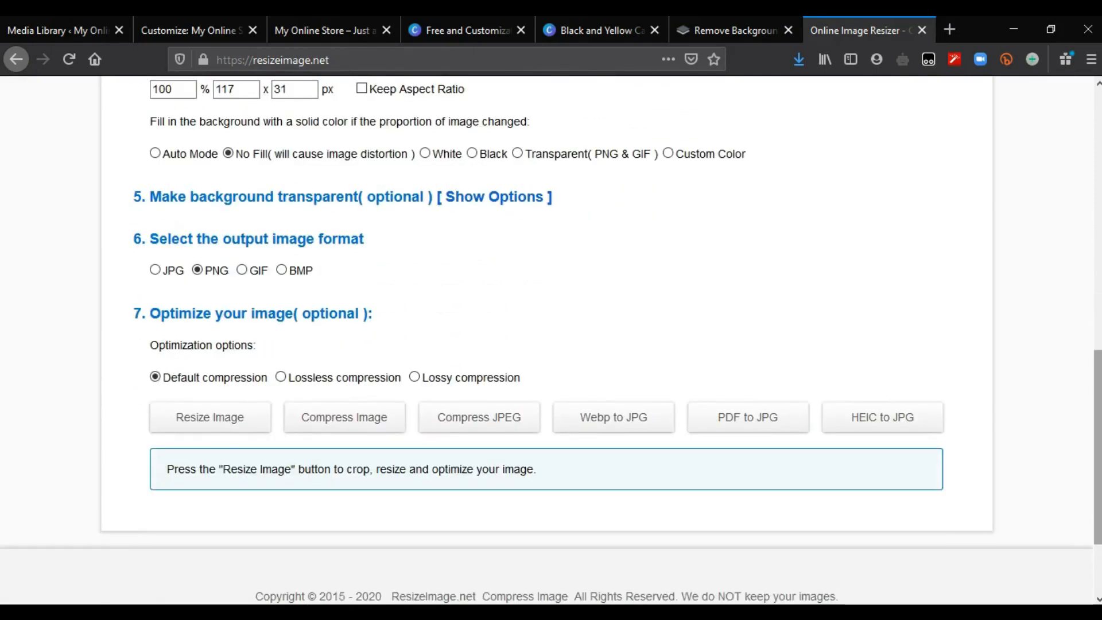
left_click(223, 432)
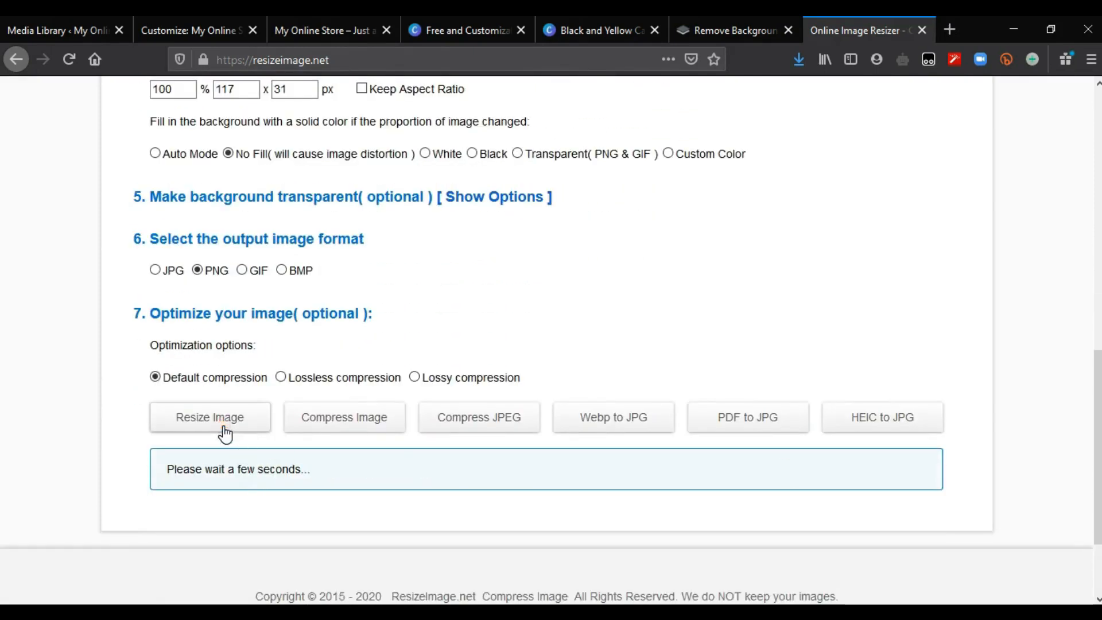
left_click(273, 518)
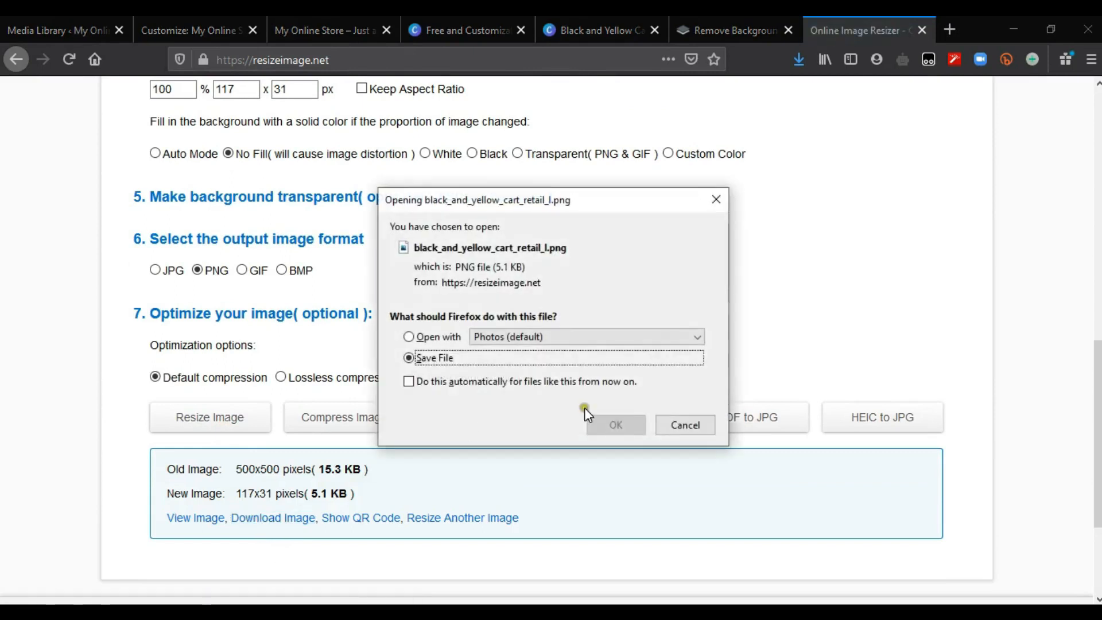
left_click(616, 425)
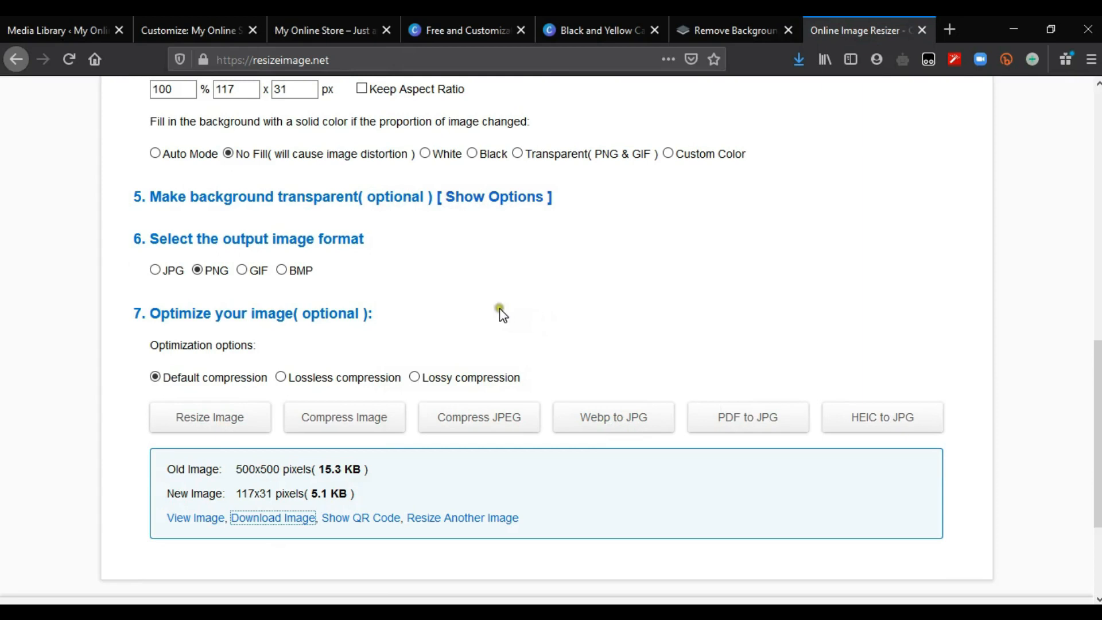
- Return to the WordPress Customizer, upload black_and_yellow_cart_retail_l.png, and set it as the site logo without cropping
left_click(161, 22)
left_click(86, 162)
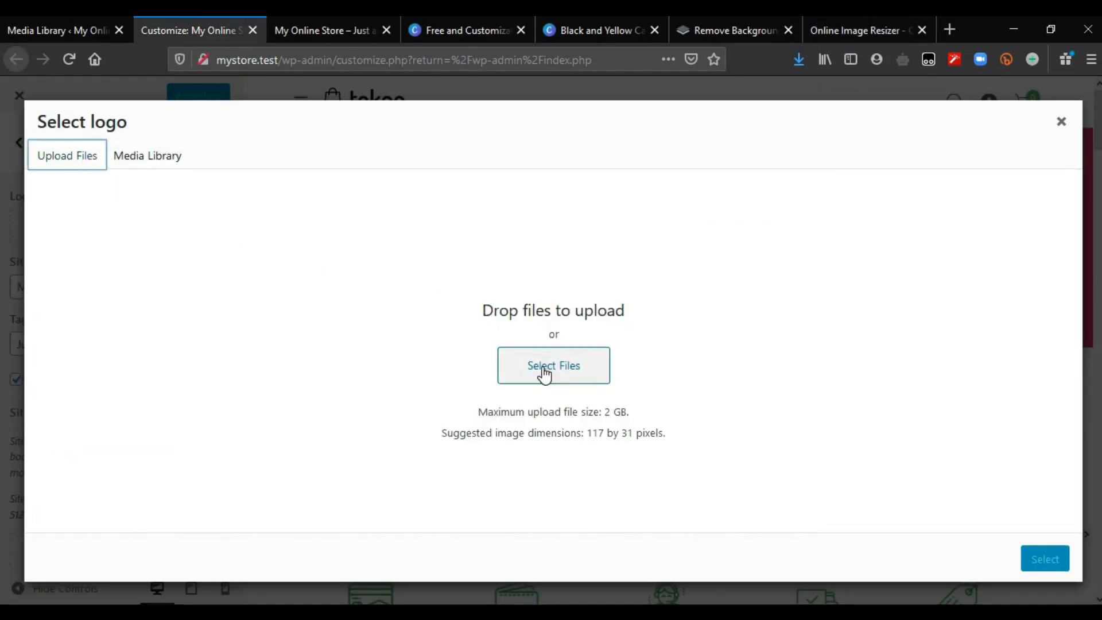
left_click(544, 373)
double_click(195, 292)
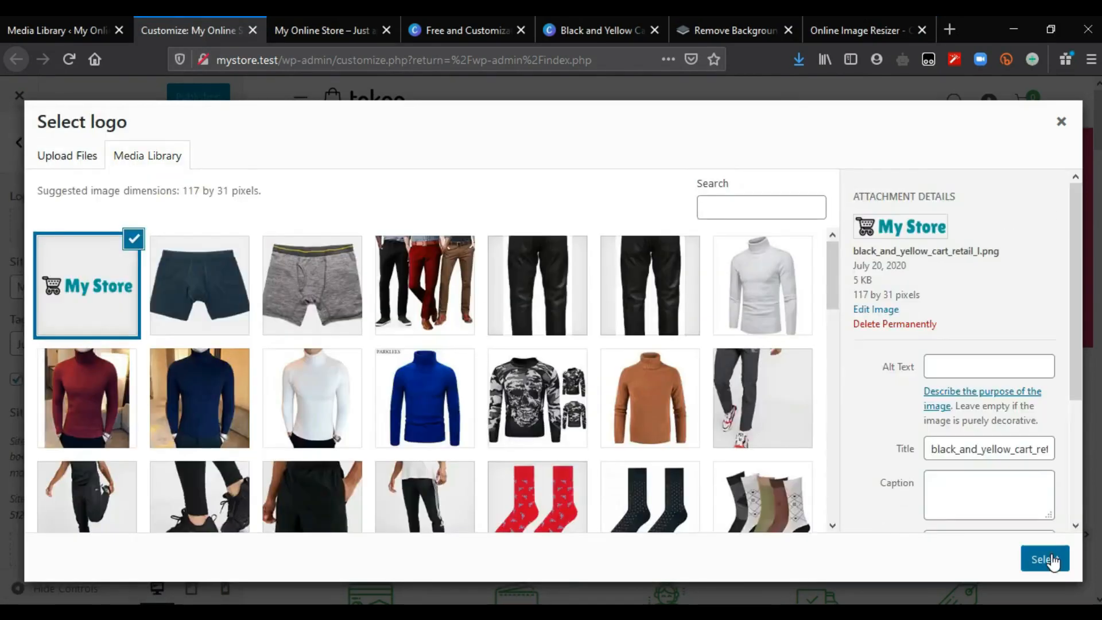
left_click(1053, 562)
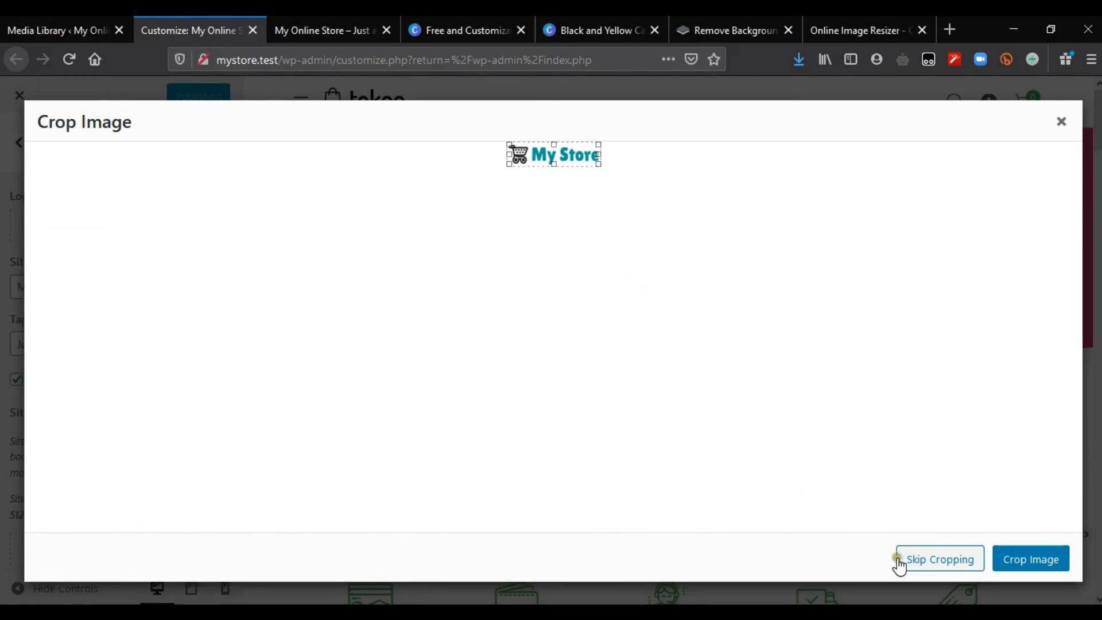
left_click(944, 568)
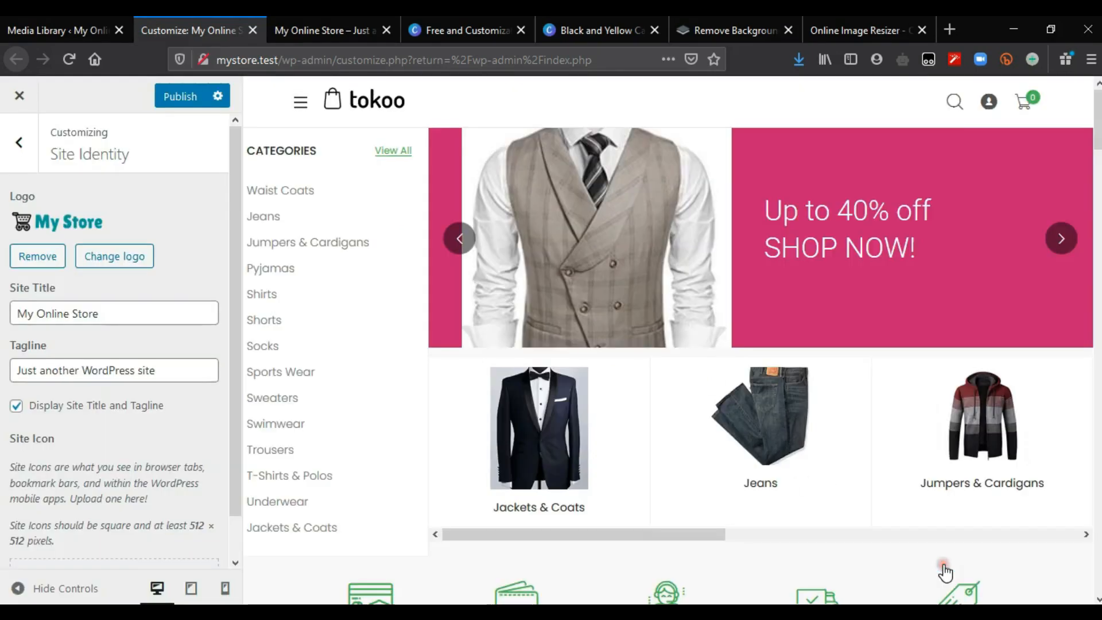
- Publish the Site Identity changes and reload the store's home page to check the header logo
left_click(171, 107)
left_click(327, 29)
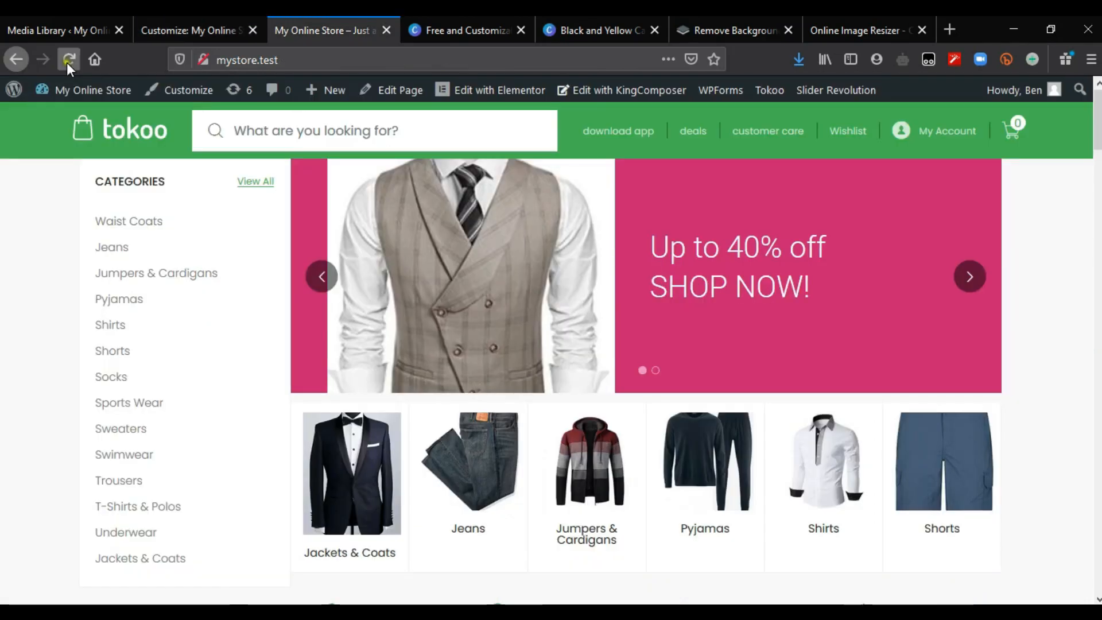
left_click(68, 60)
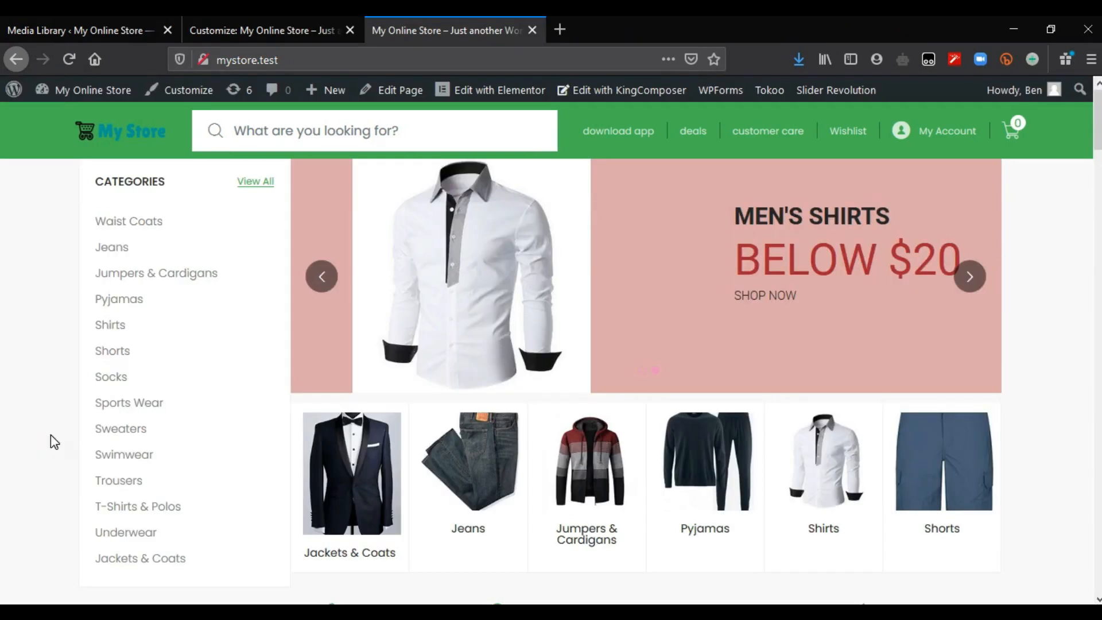
- Examine the home page's footer area, including its logo, feature list, social links and link columns
scroll(50, 435, "down", 15)
scroll(51, 435, "up", 4)
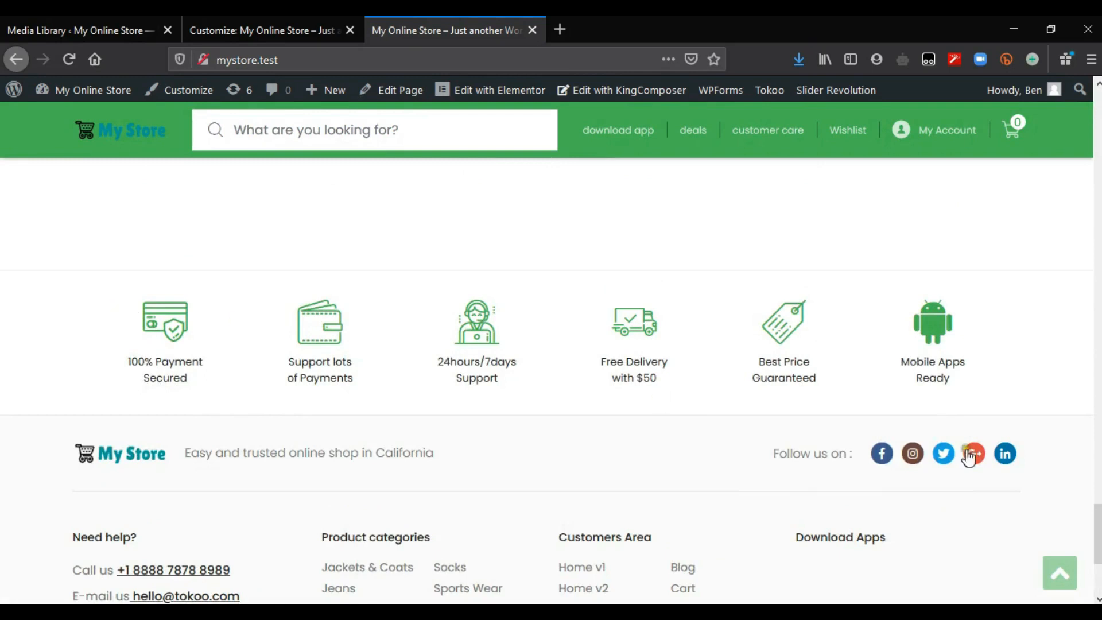
scroll(782, 571, "down", 3)
key("ctrl+a")
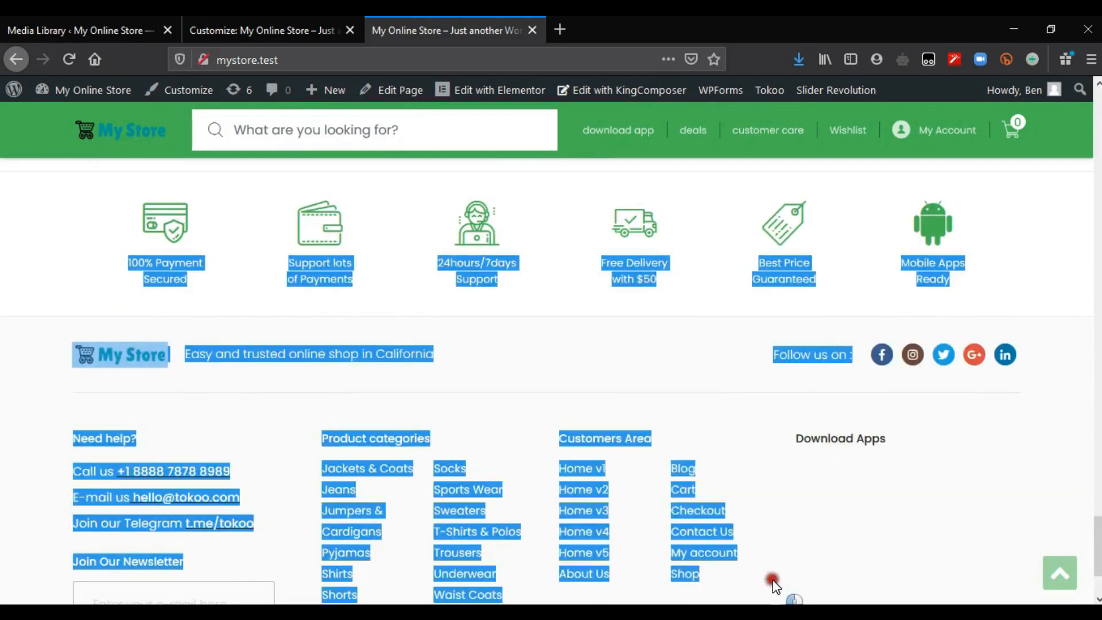
left_click(16, 242)
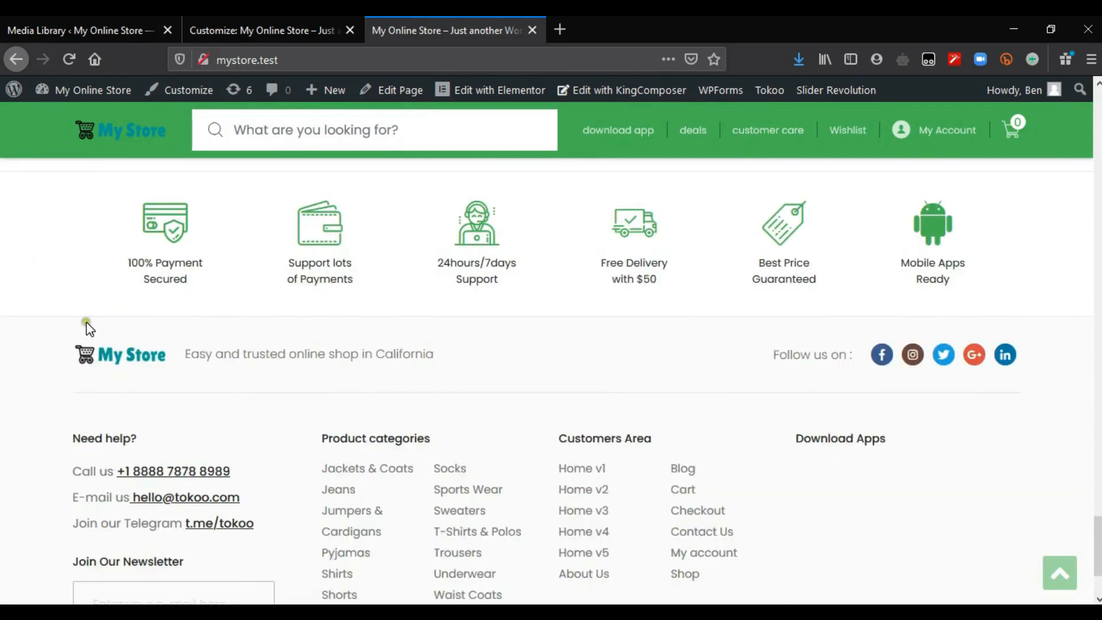
- Open the Tokoo theme's Footer options and compare the feature list's icon and text entries with the store's home page
left_click(76, 24)
mouse_move(97, 165)
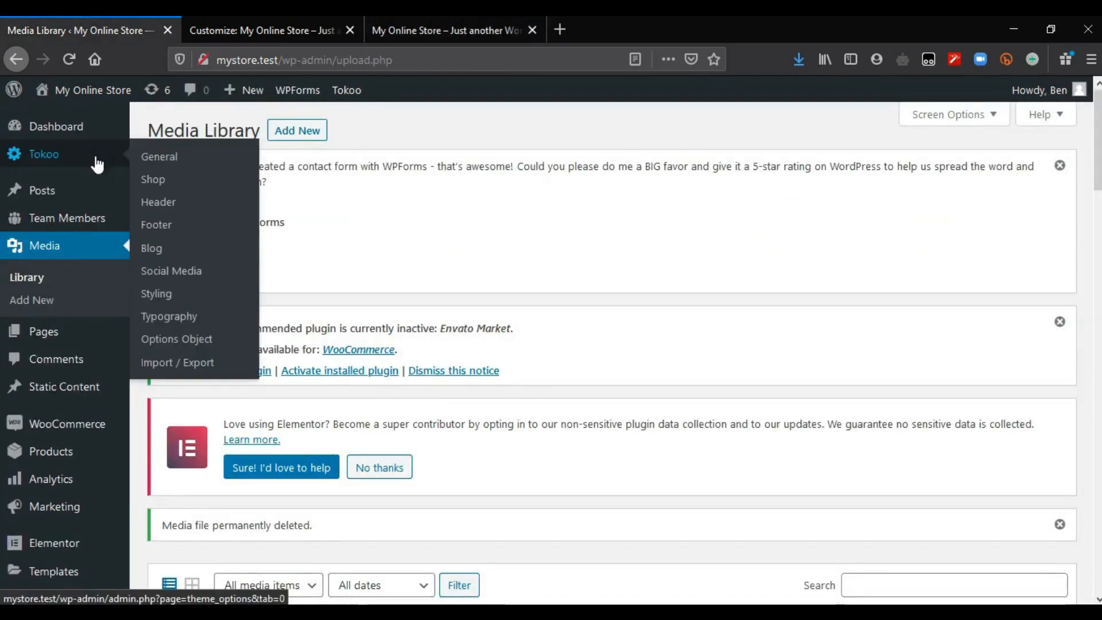
left_click(164, 225)
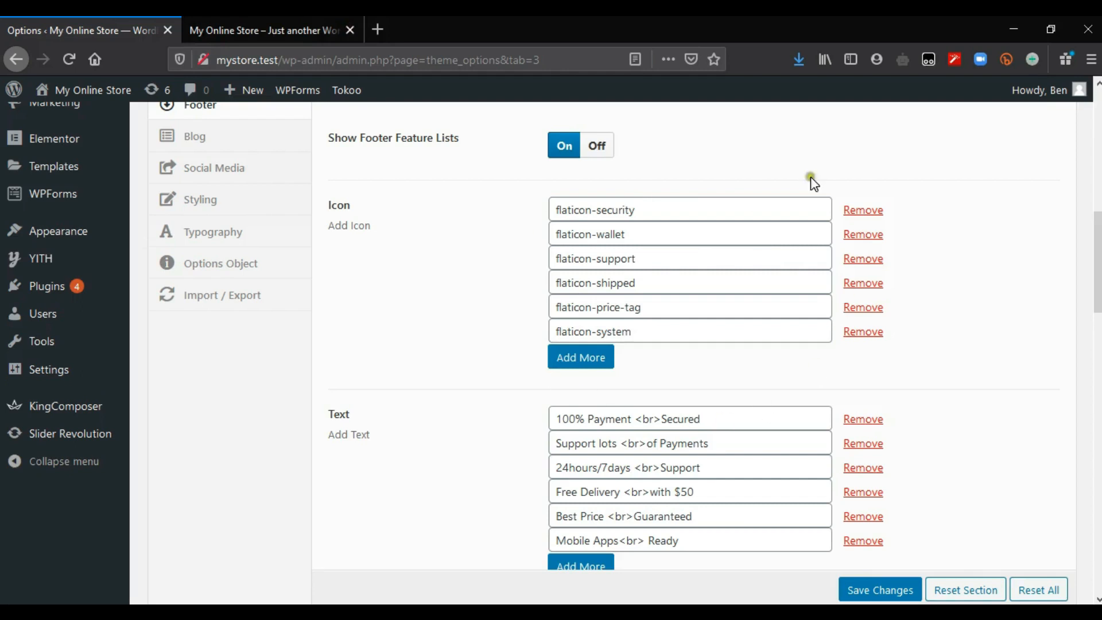
left_click(301, 17)
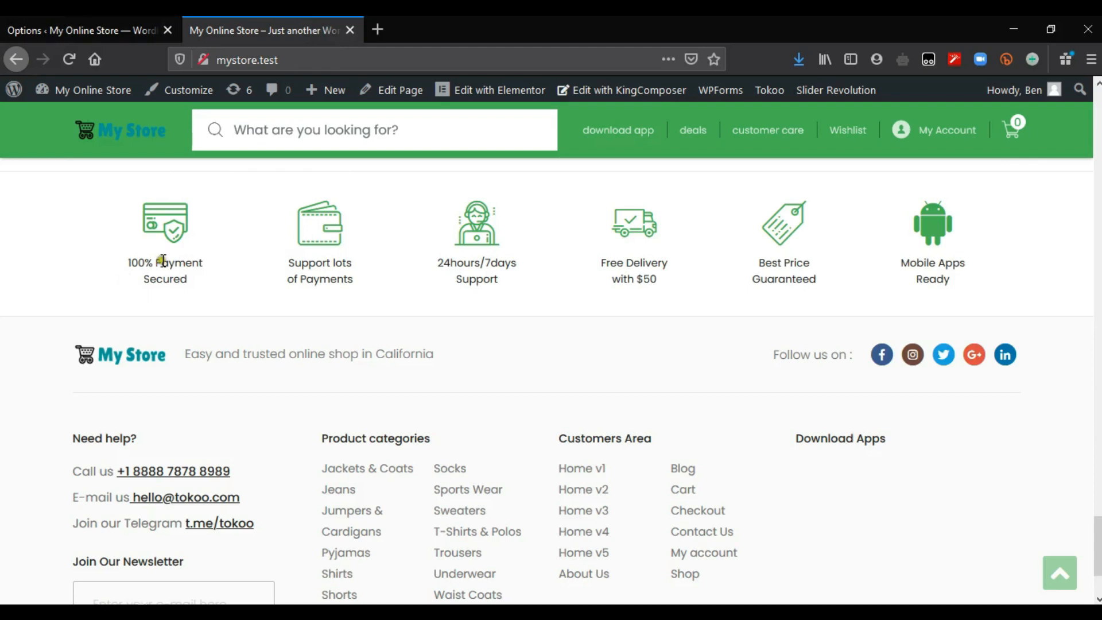
left_click(86, 16)
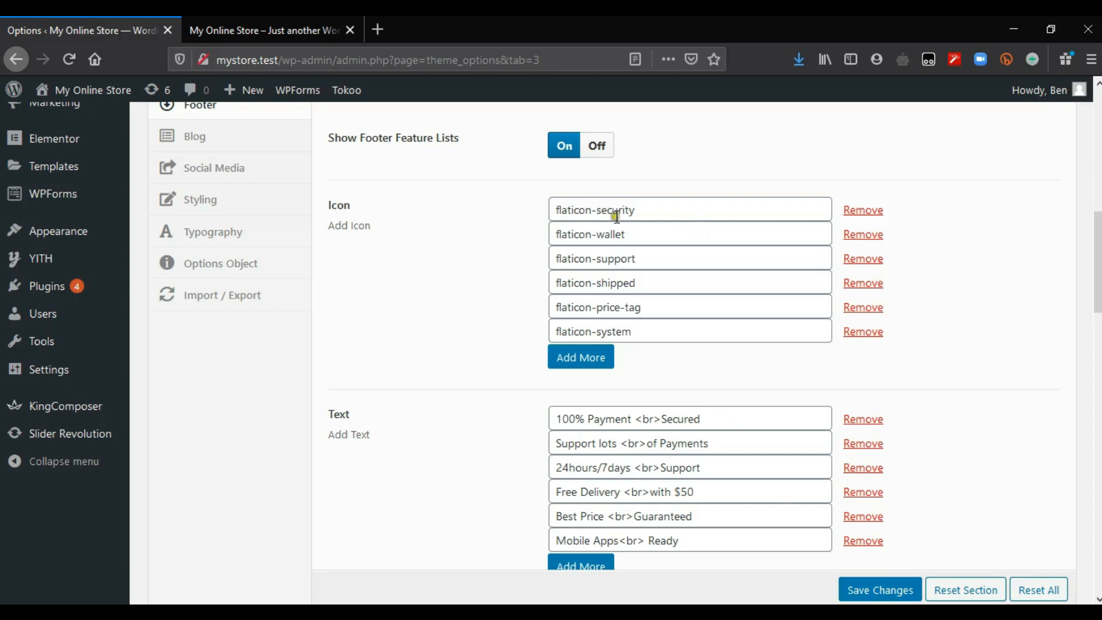
- Compare the Footer options' text entries, such as 100% Payment Secured, with the labels under the feature icons on the store's home page
scroll(592, 218, "down", 1)
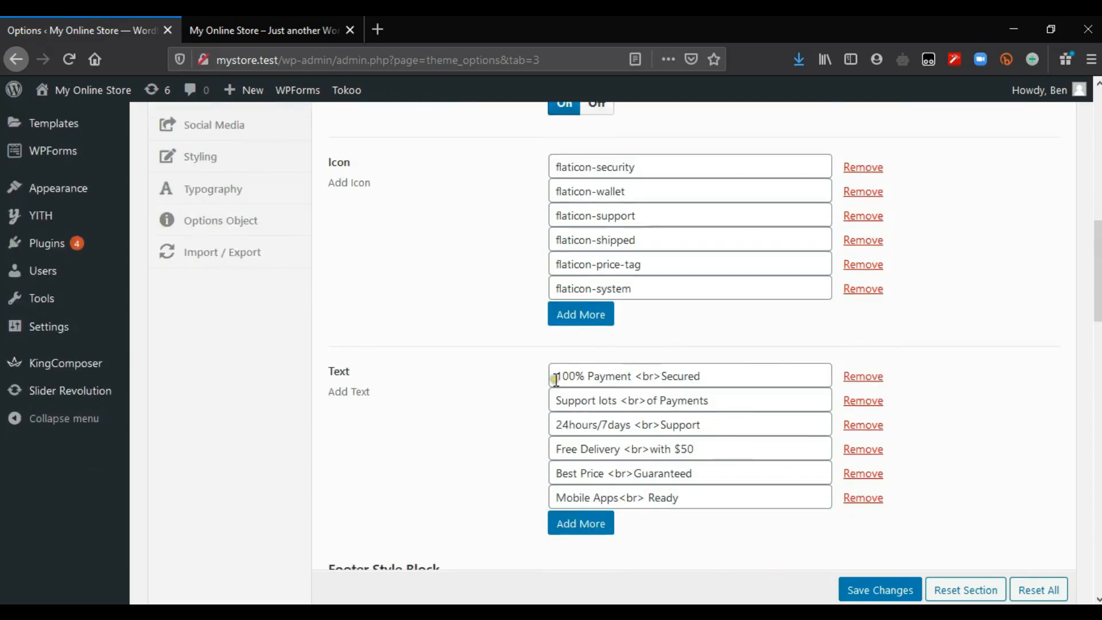
left_click(271, 26)
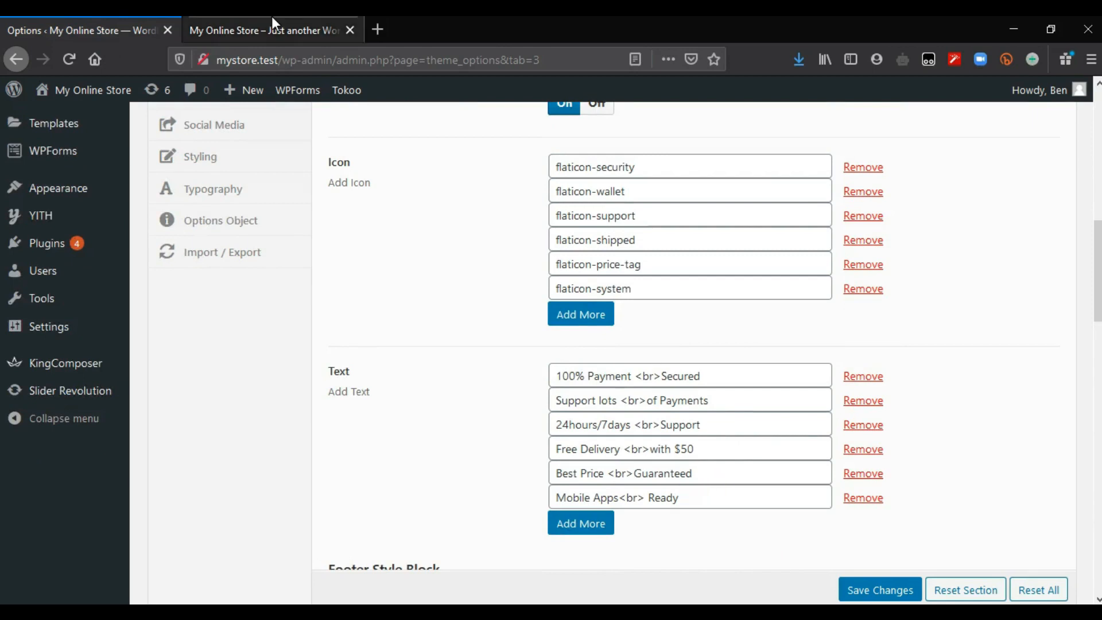
left_click_drag(130, 263, 208, 284)
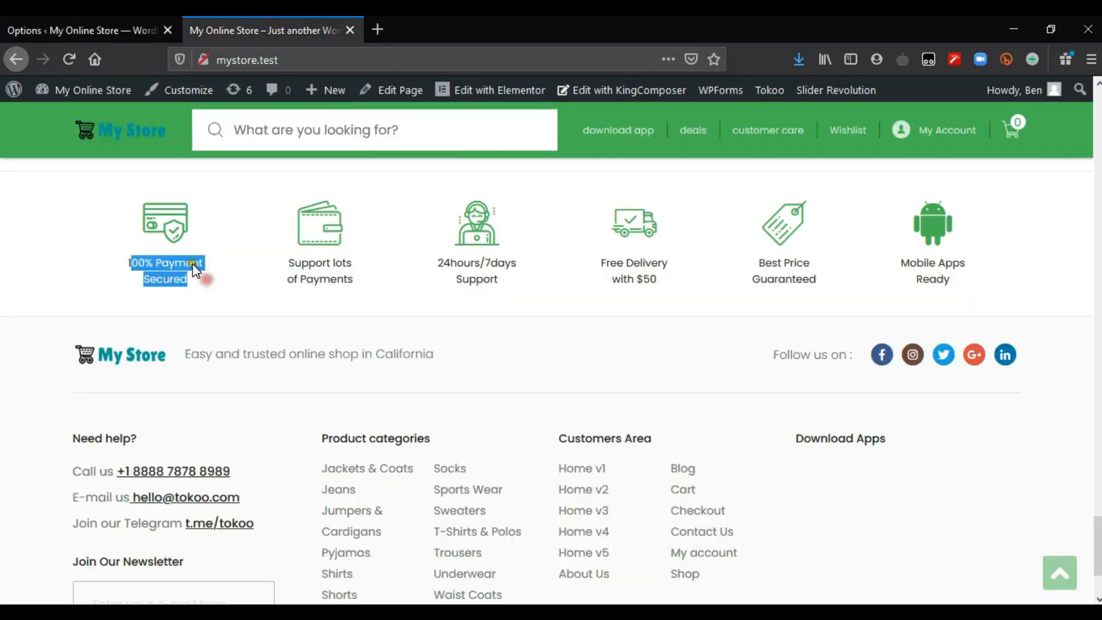
left_click(71, 18)
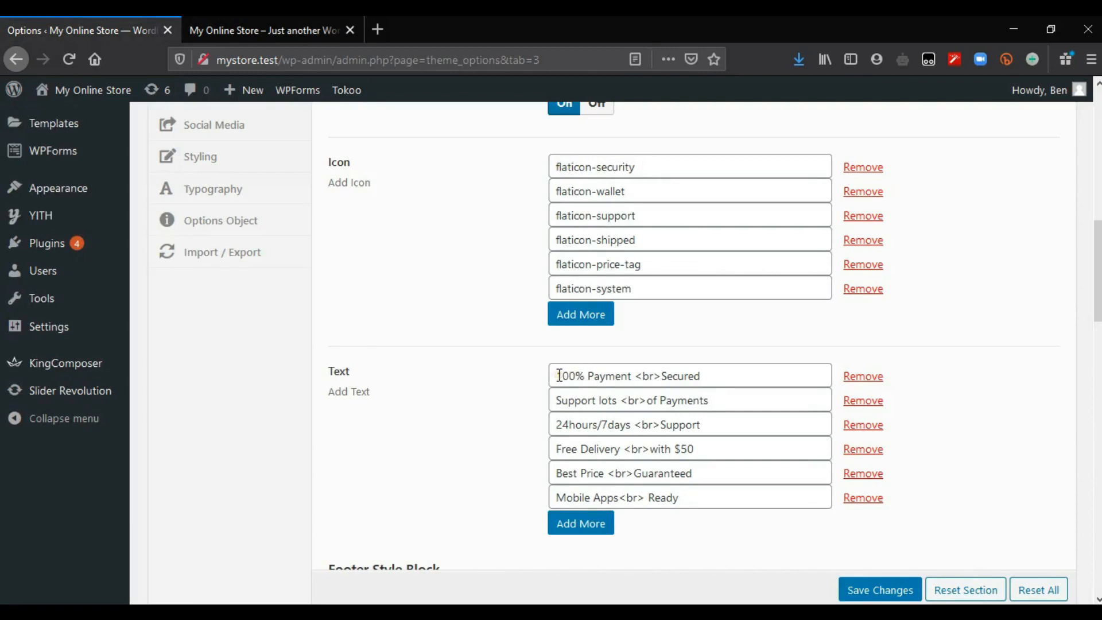
left_click(227, 29)
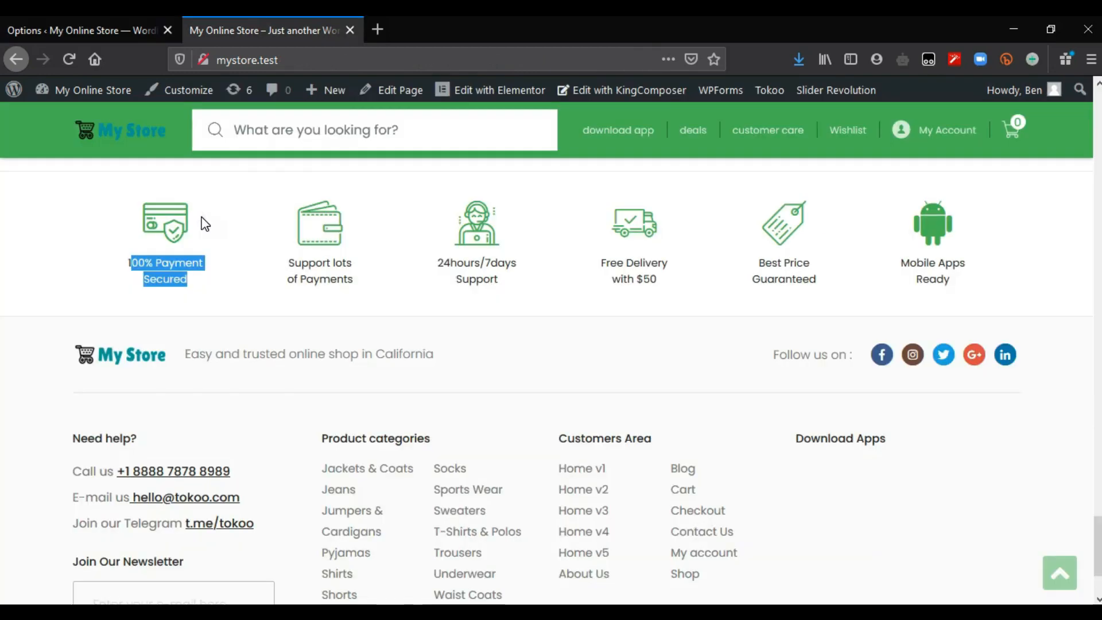
left_click(199, 279)
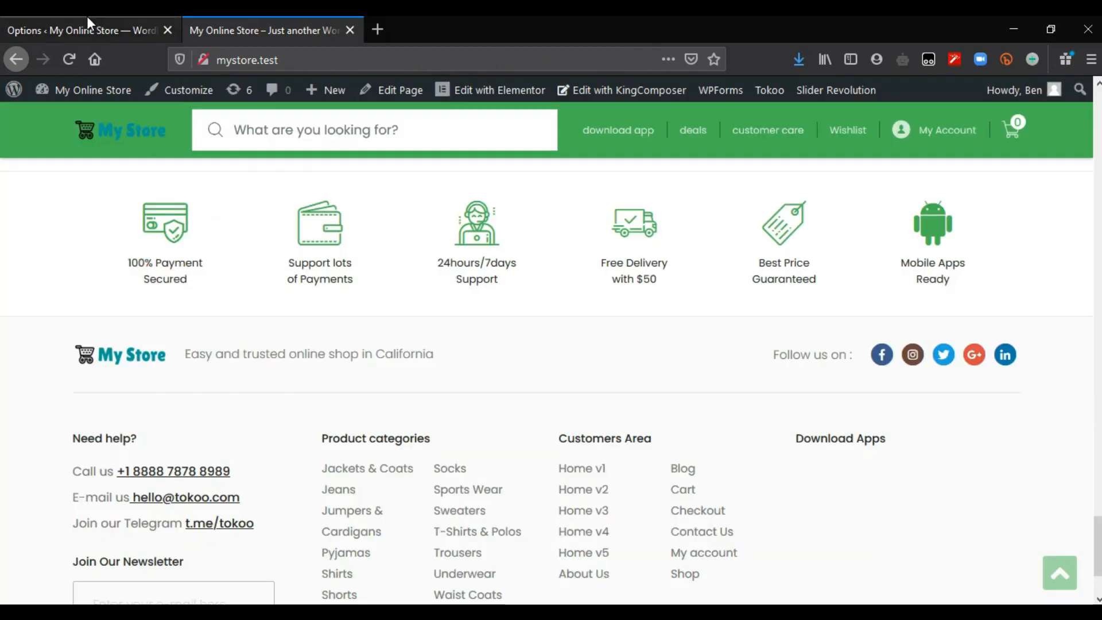
left_click(88, 20)
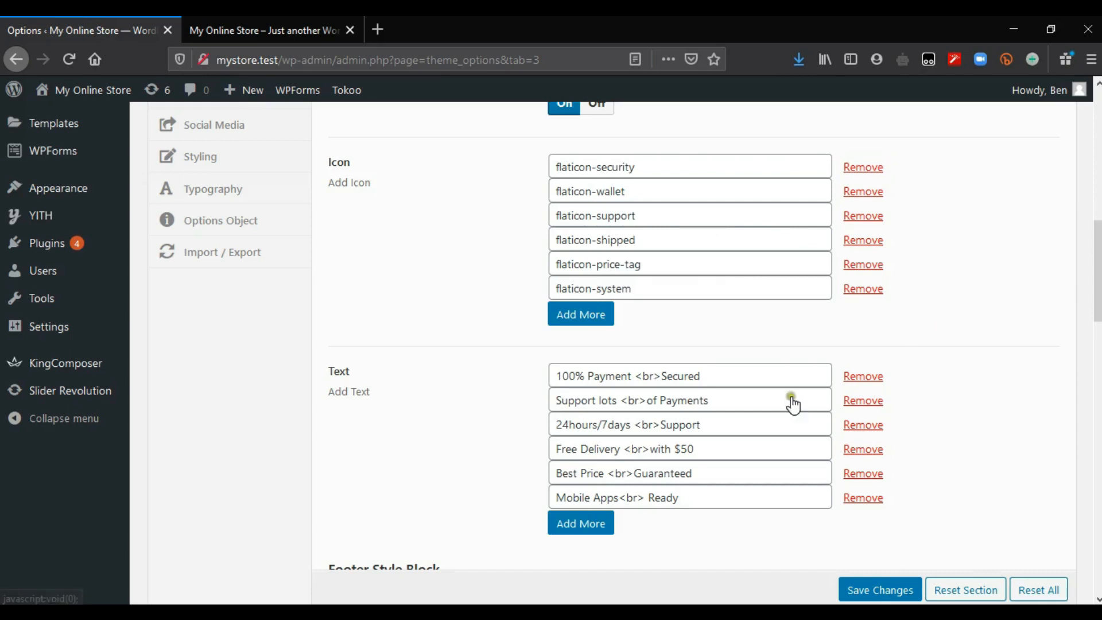
left_click(204, 25)
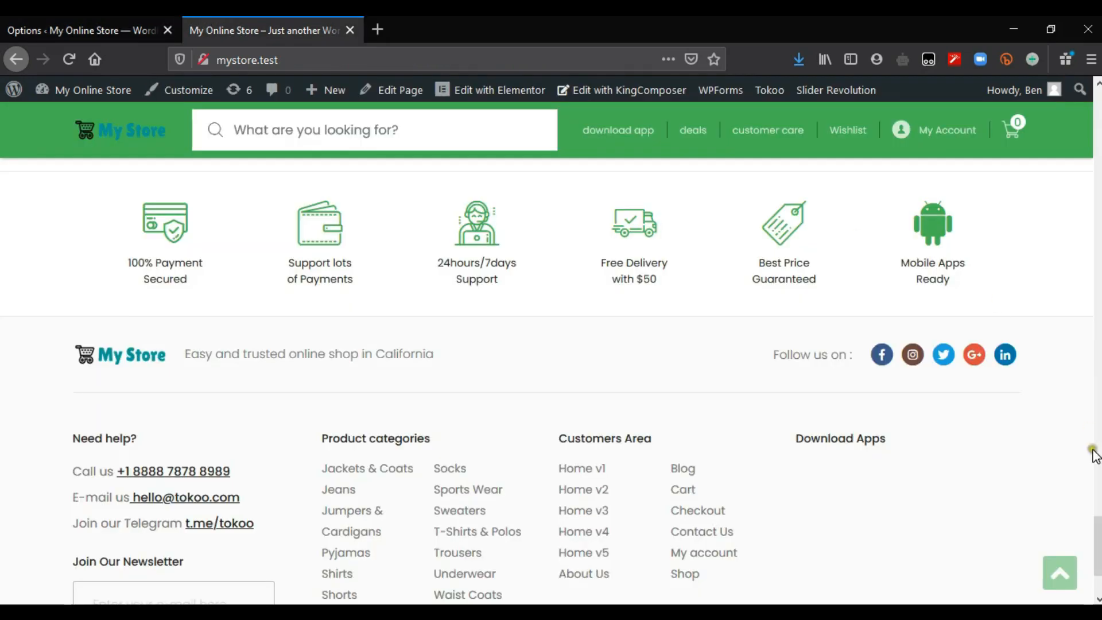
scroll(232, 567, "up", 15)
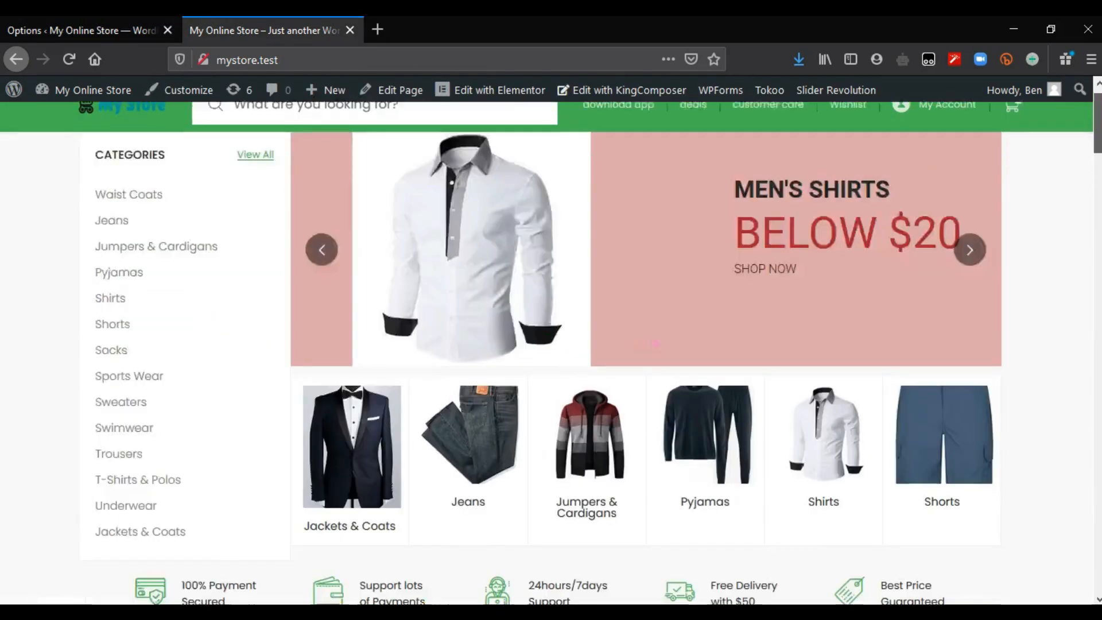
scroll(71, 551, "down", 15)
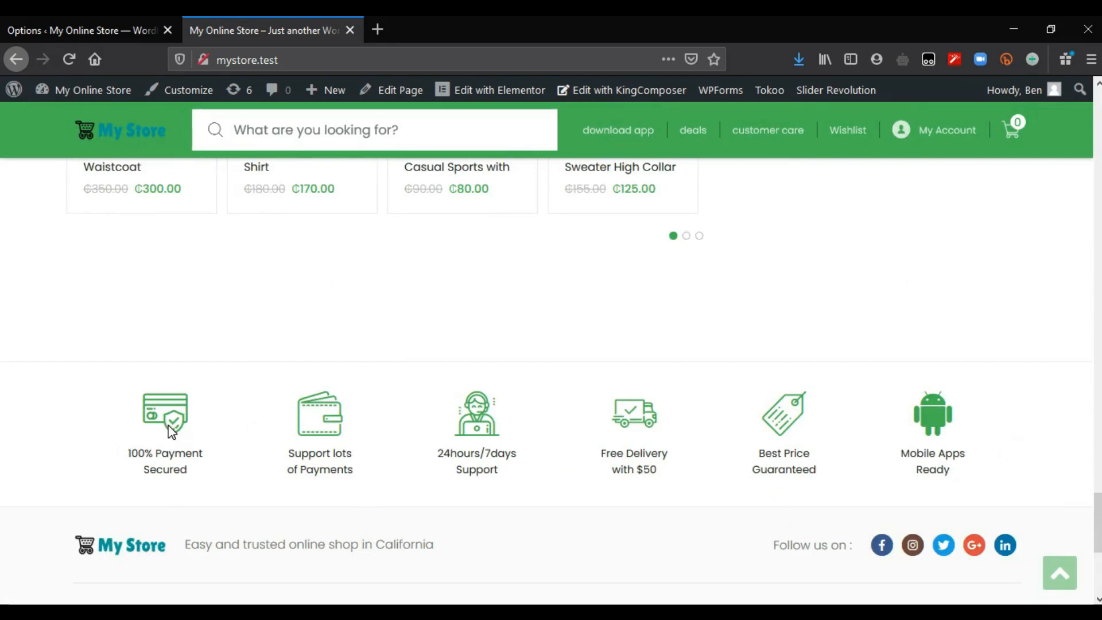
left_click(87, 20)
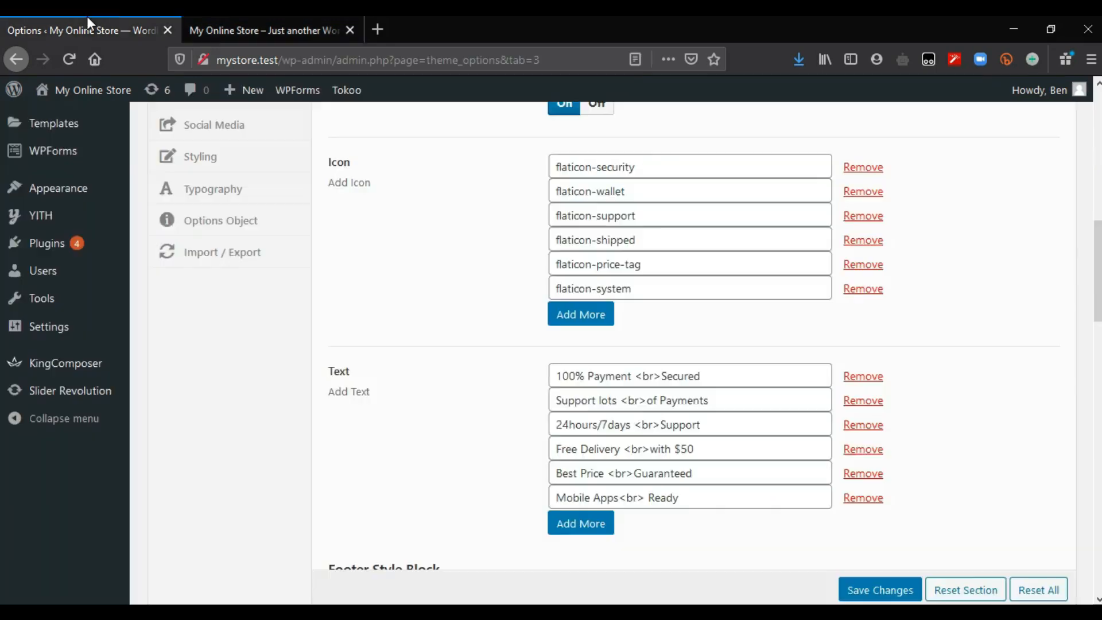
- Remove the flaticon-system icon and the Mobile Apps Ready text from the footer feature list and save the changes
double_click(697, 377)
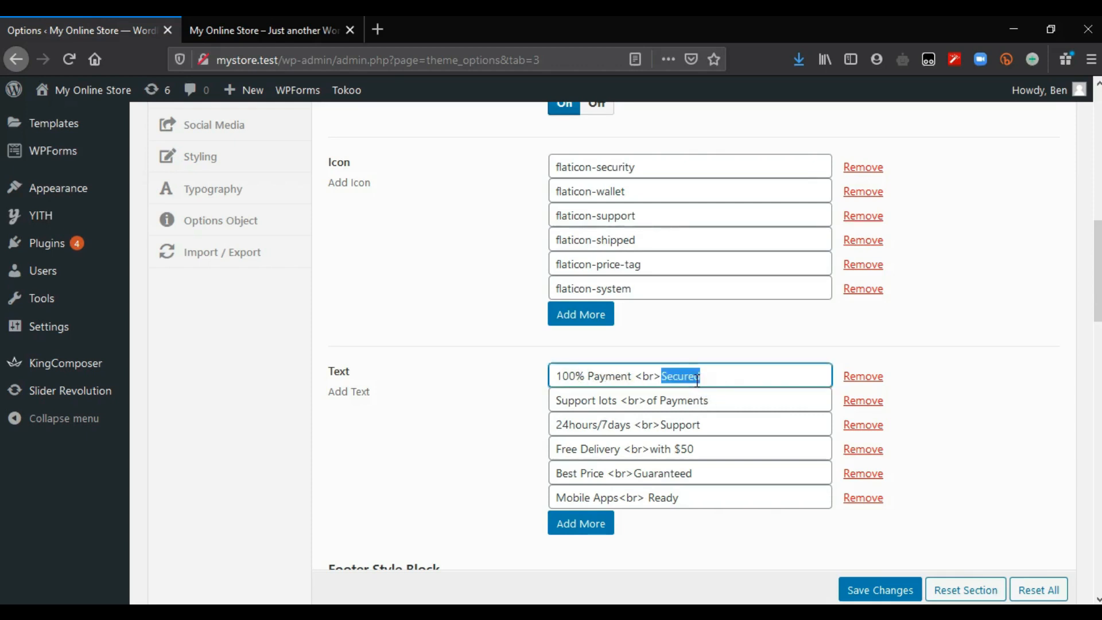
scroll(592, 449, "down", 1)
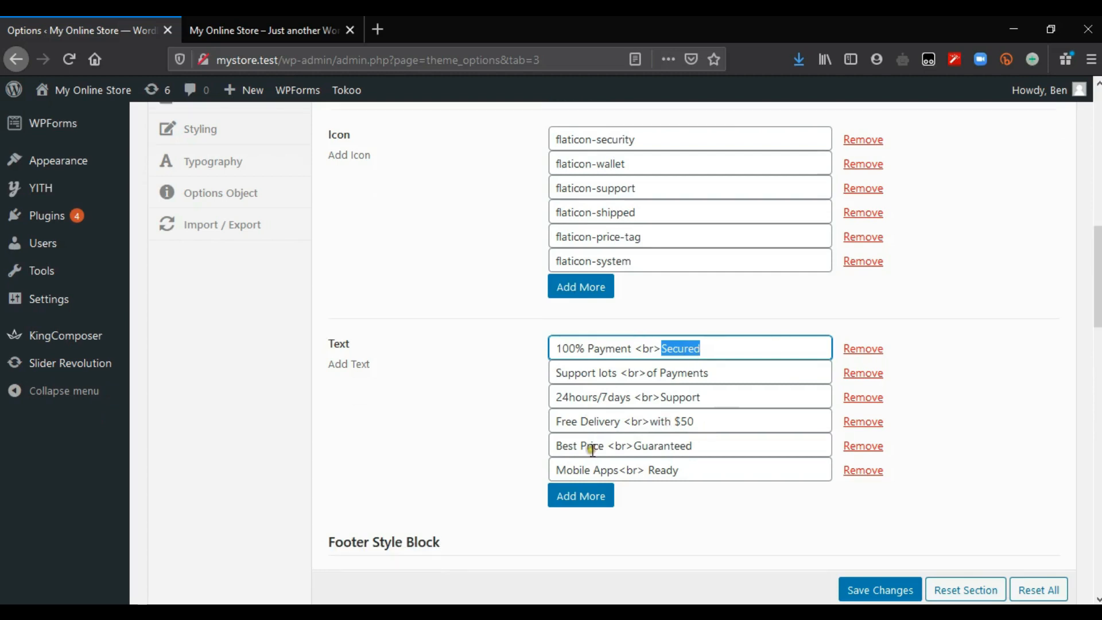
left_click(689, 469)
scroll(689, 466, "up", 1)
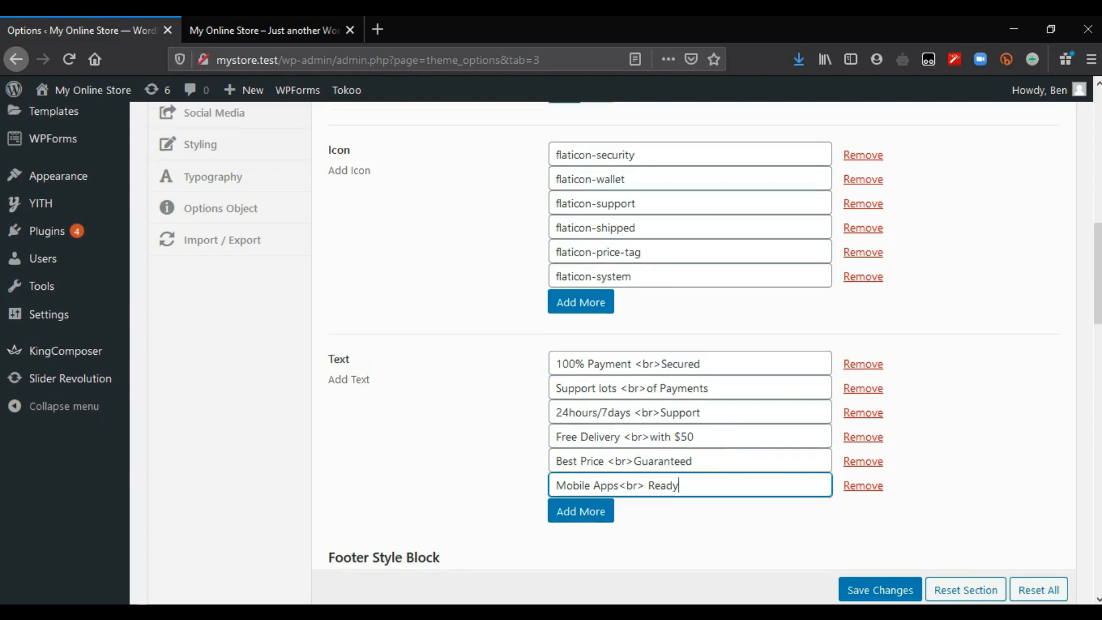
left_click(863, 276)
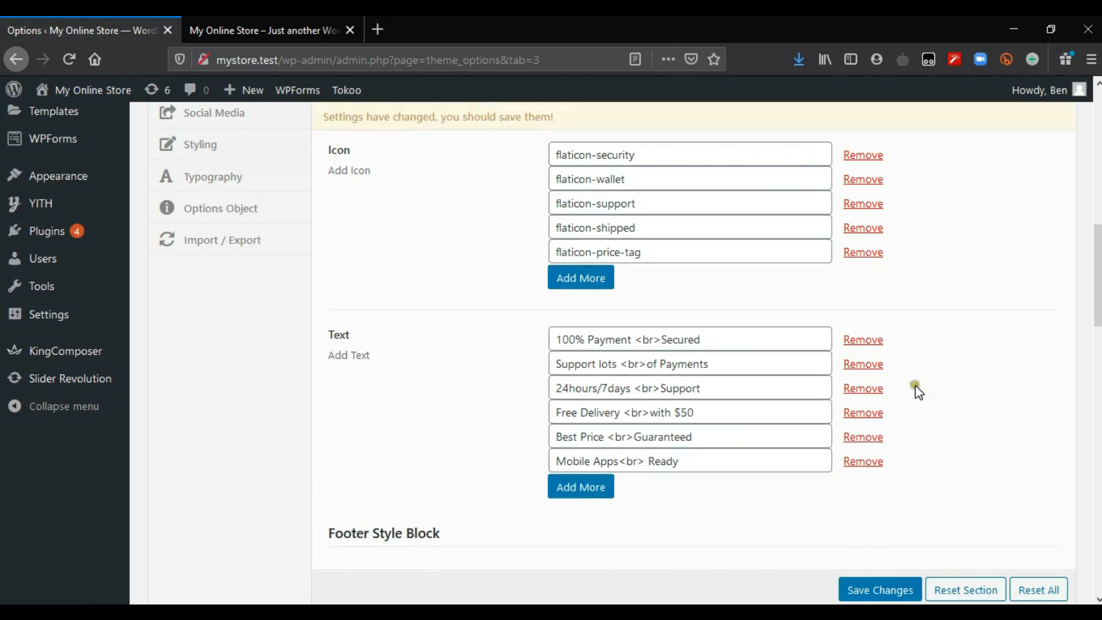
left_click(875, 466)
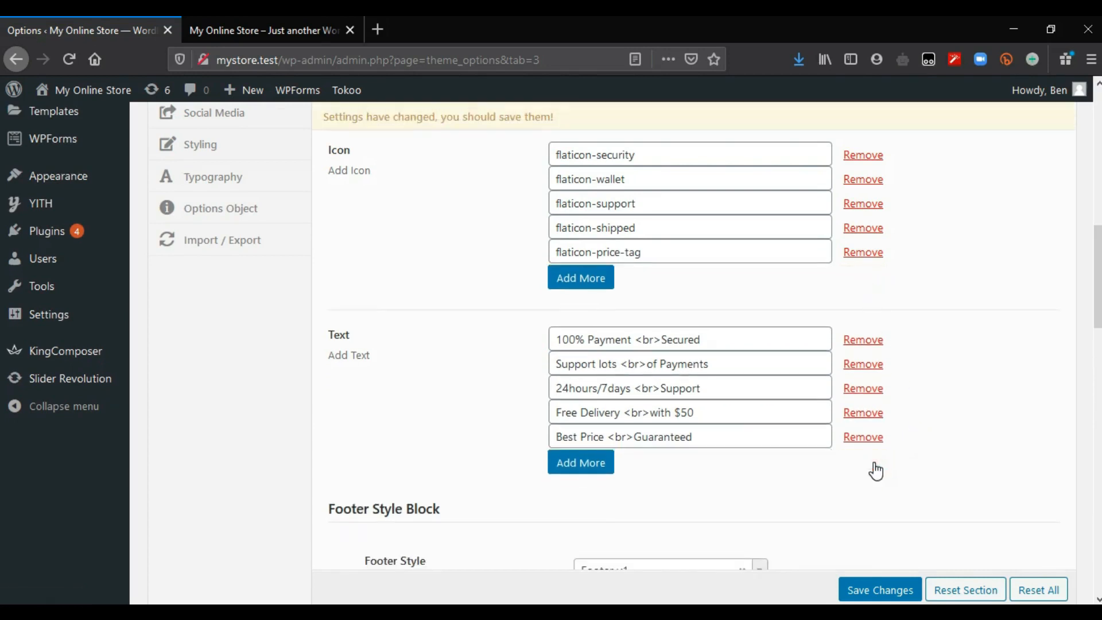
left_click(877, 591)
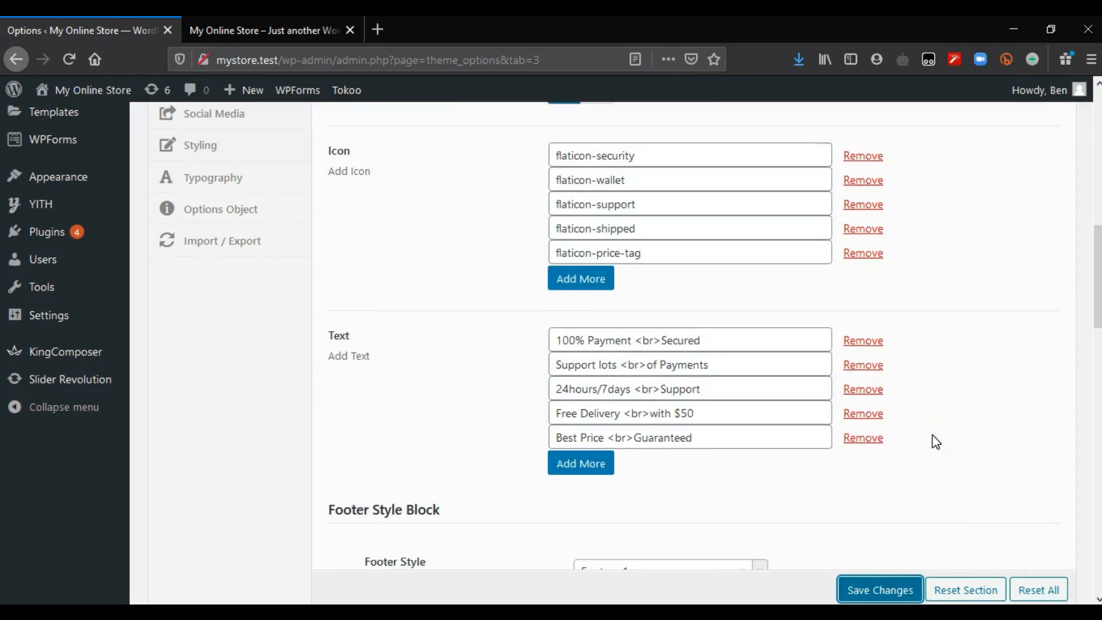
- Examine the logo, tagline and social links row in the home page's footer
key("ctrl+Tab")
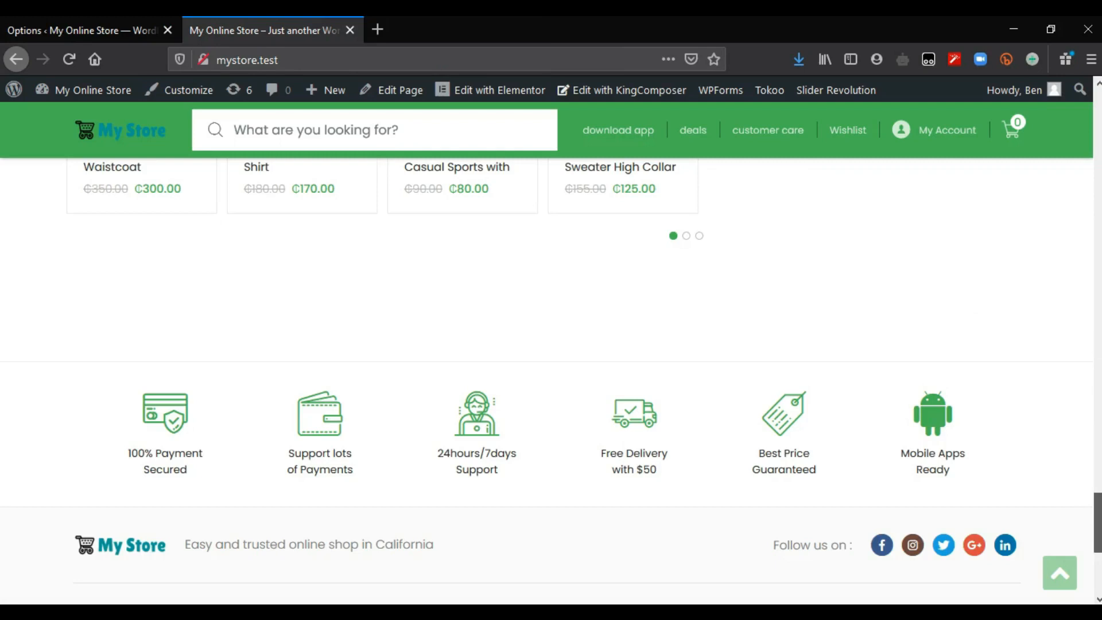
scroll(612, 338, "down", 5)
triple_click(612, 336)
left_click_drag(612, 338, 1030, 343)
left_click(1032, 344)
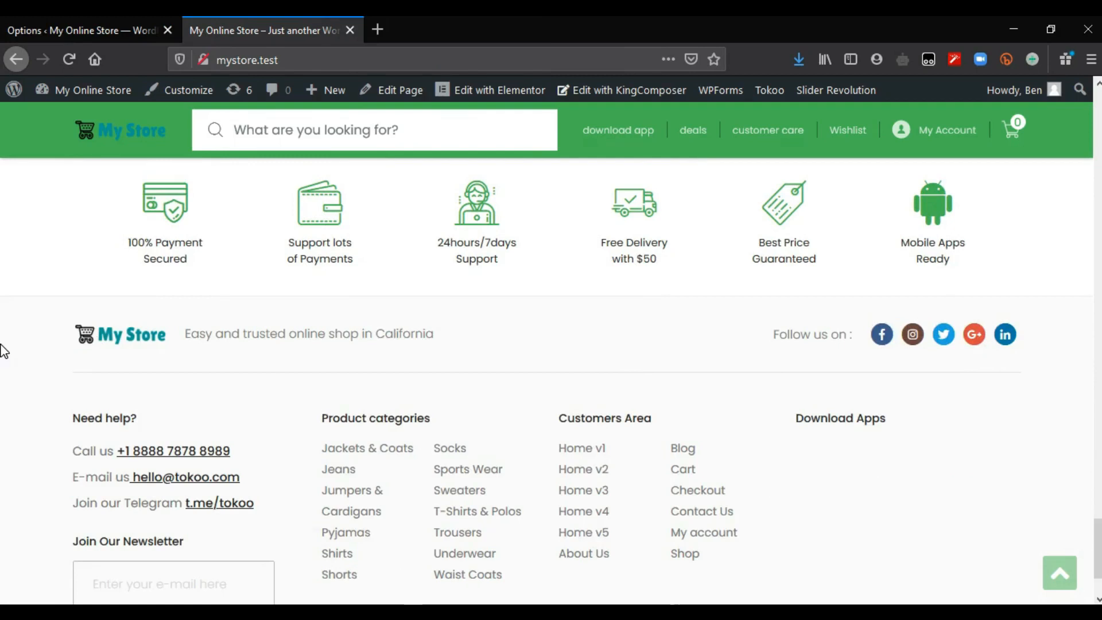
- View the available Footer Style choices in the theme options, keeping Footer v1
left_click(32, 17)
scroll(605, 248, "down", 7)
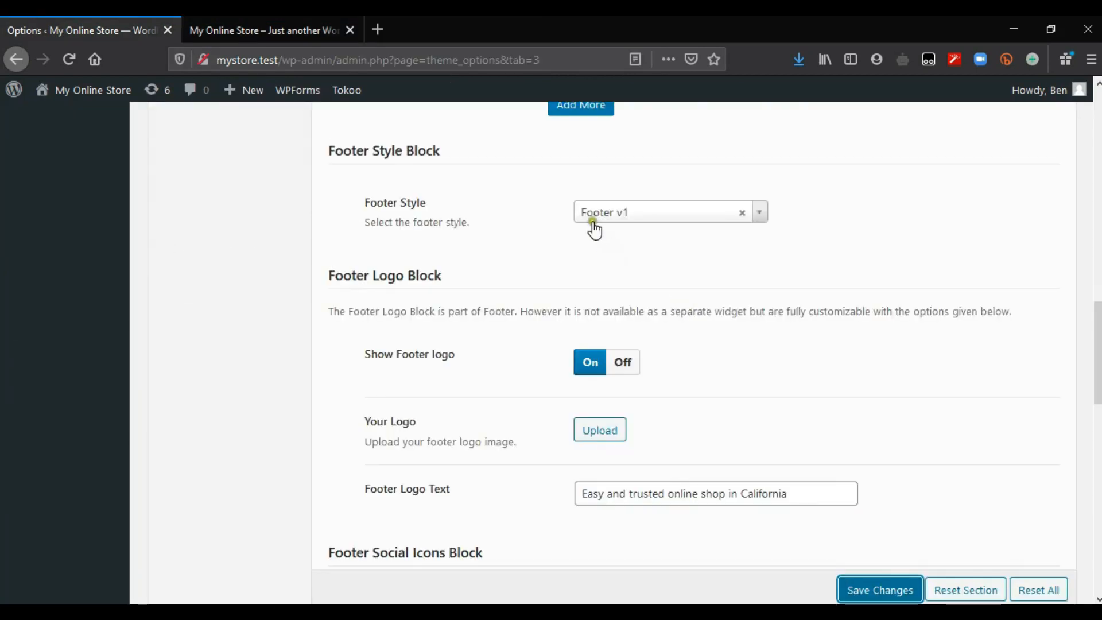
left_click(658, 220)
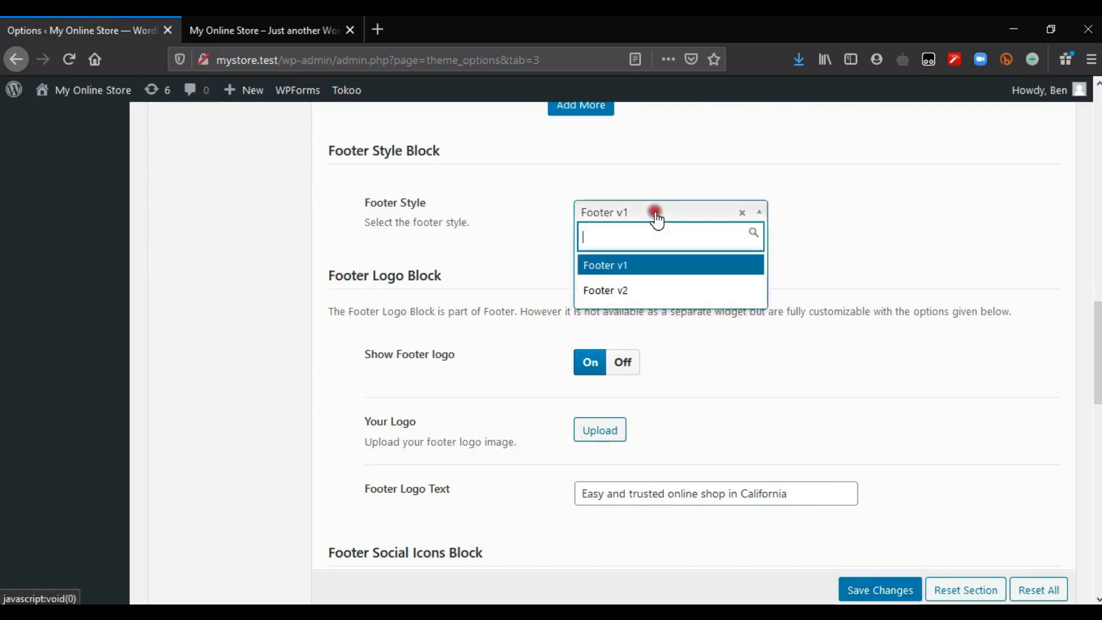
left_click(891, 253)
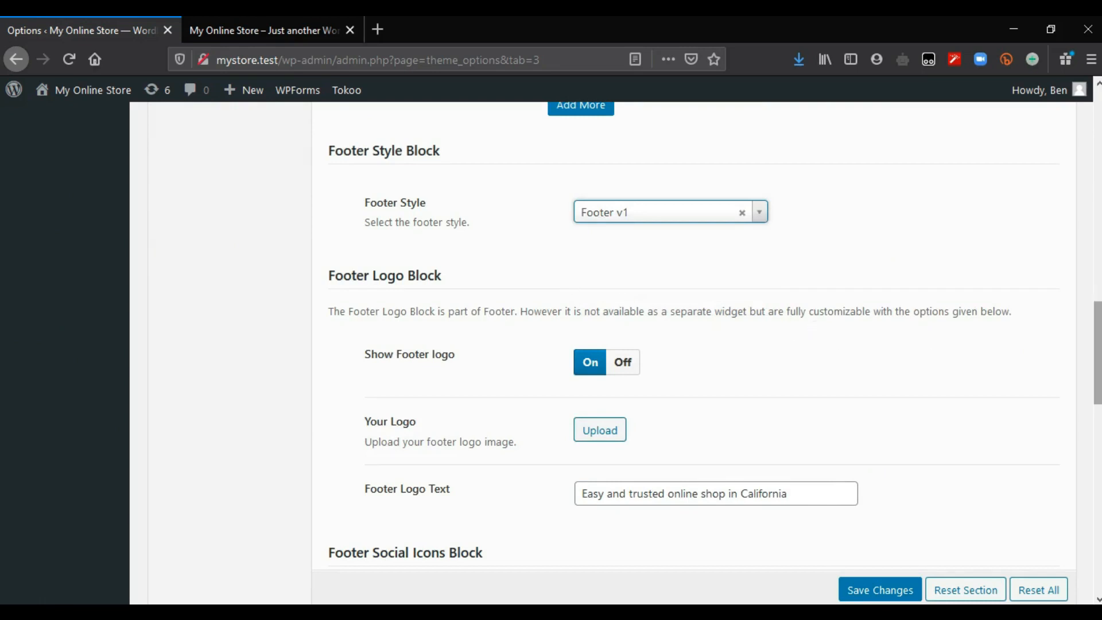
- Compare the Footer Logo Block with the home page's footer and shorten the Footer Logo Text to "Easy and trusted online shop"
left_click_drag(1099, 353, 1099, 360)
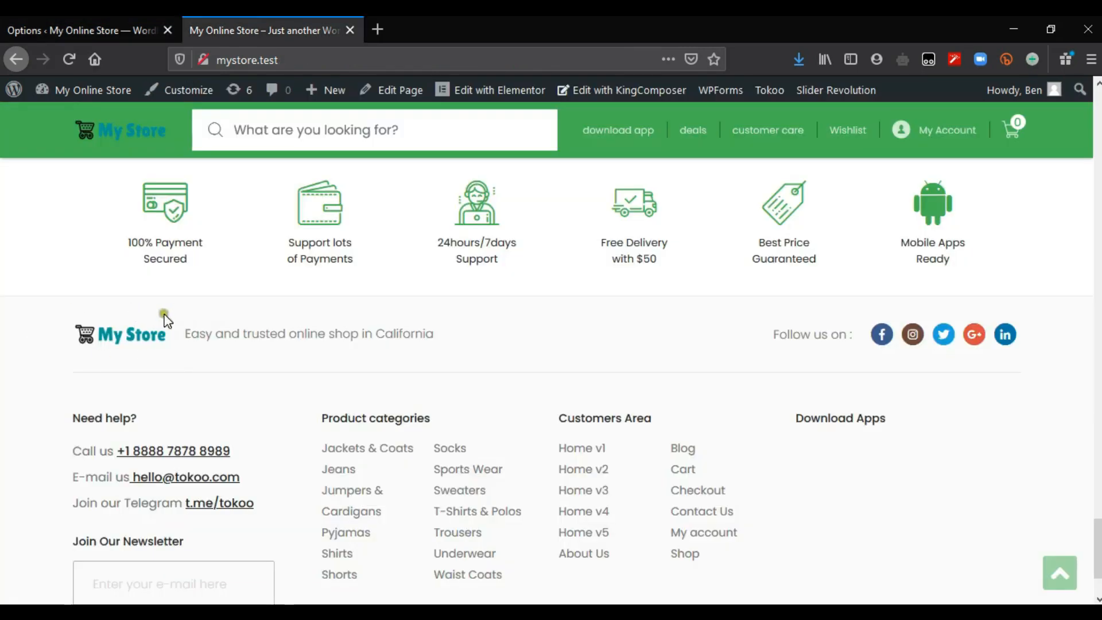
left_click(65, 19)
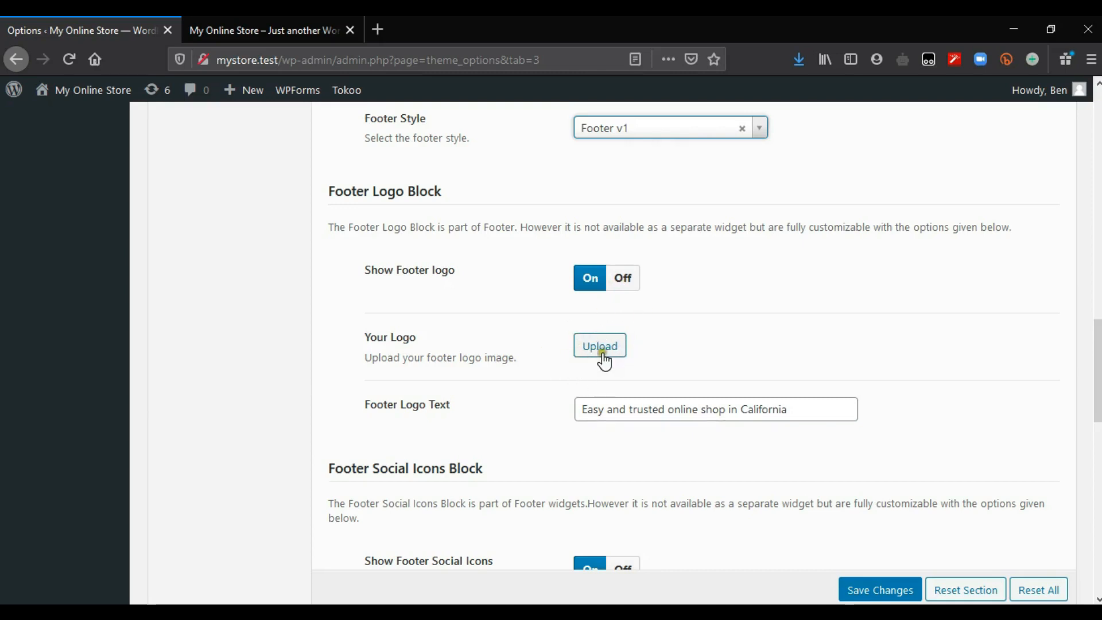
left_click(237, 23)
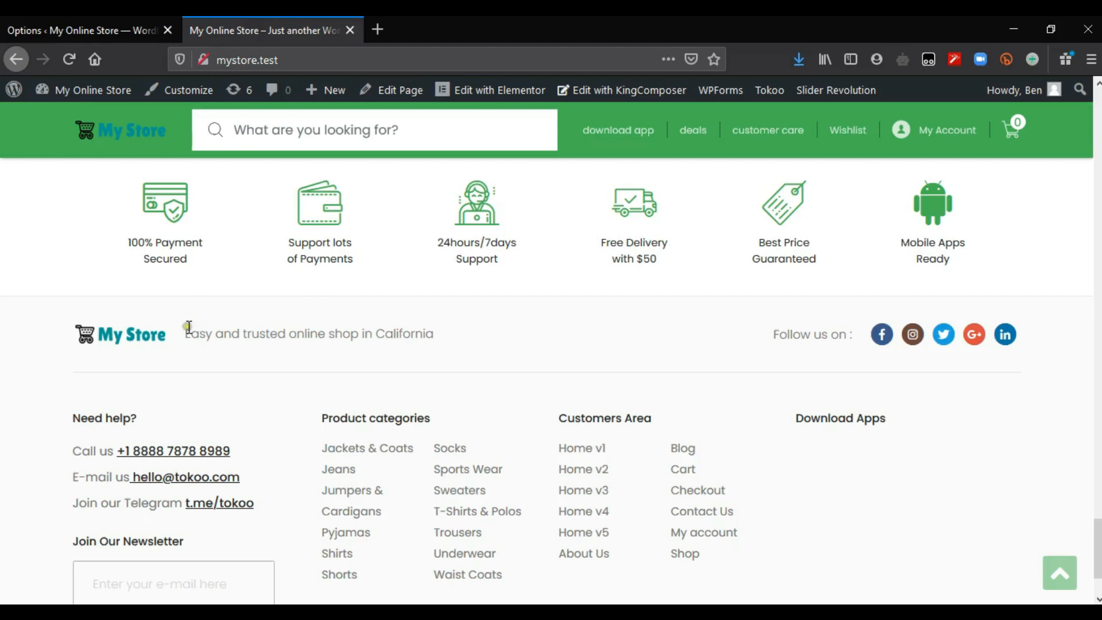
left_click_drag(184, 333, 483, 344)
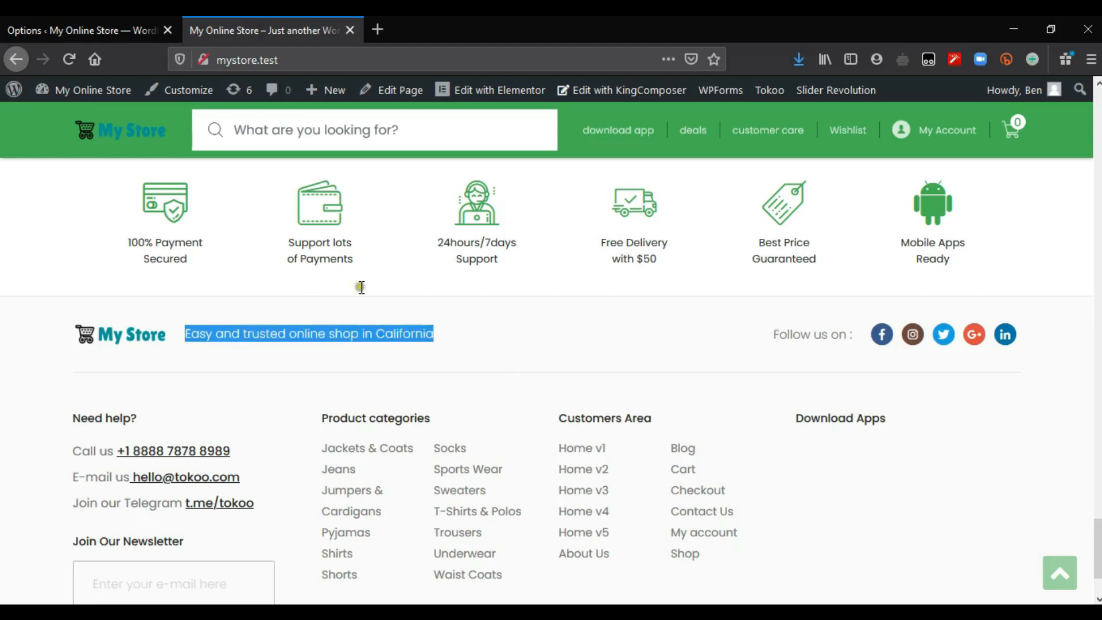
left_click(326, 343)
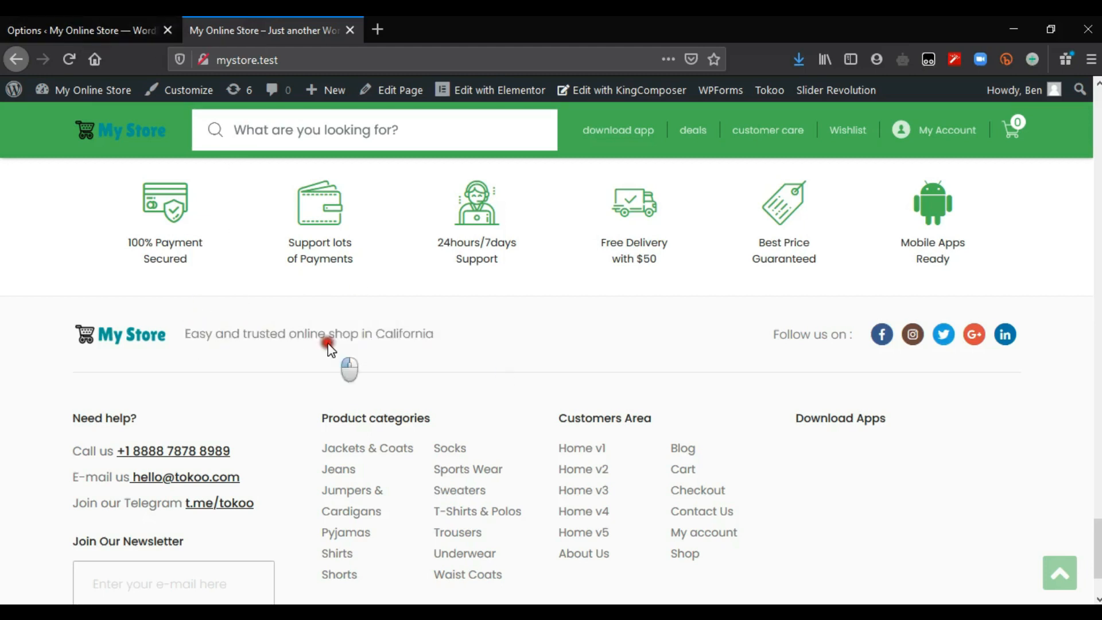
left_click(3, 24)
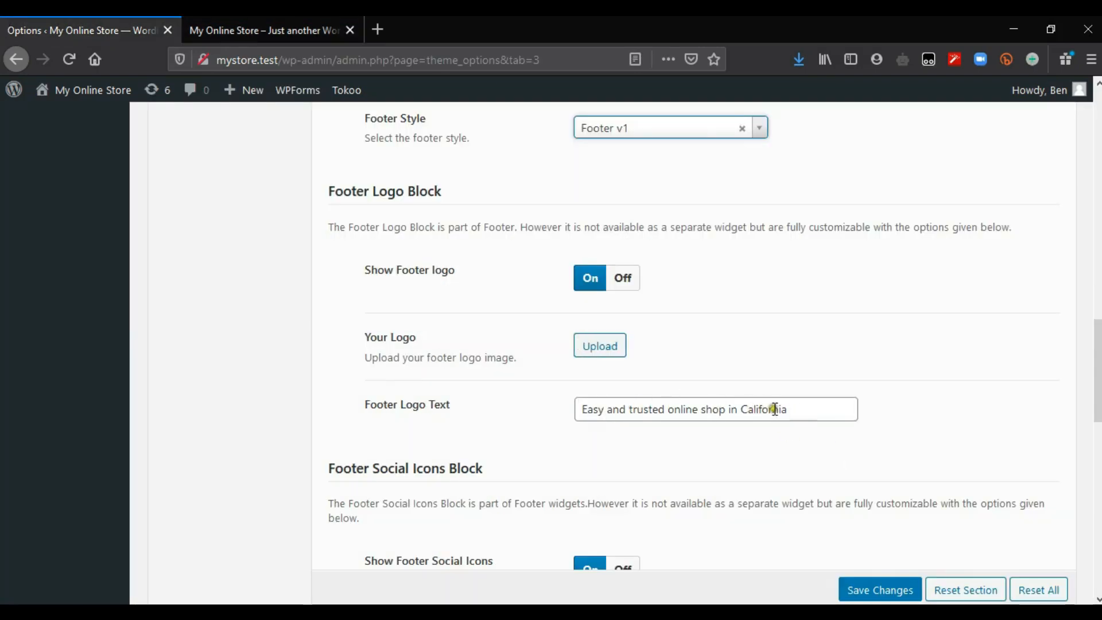
scroll(775, 409, "down", 4)
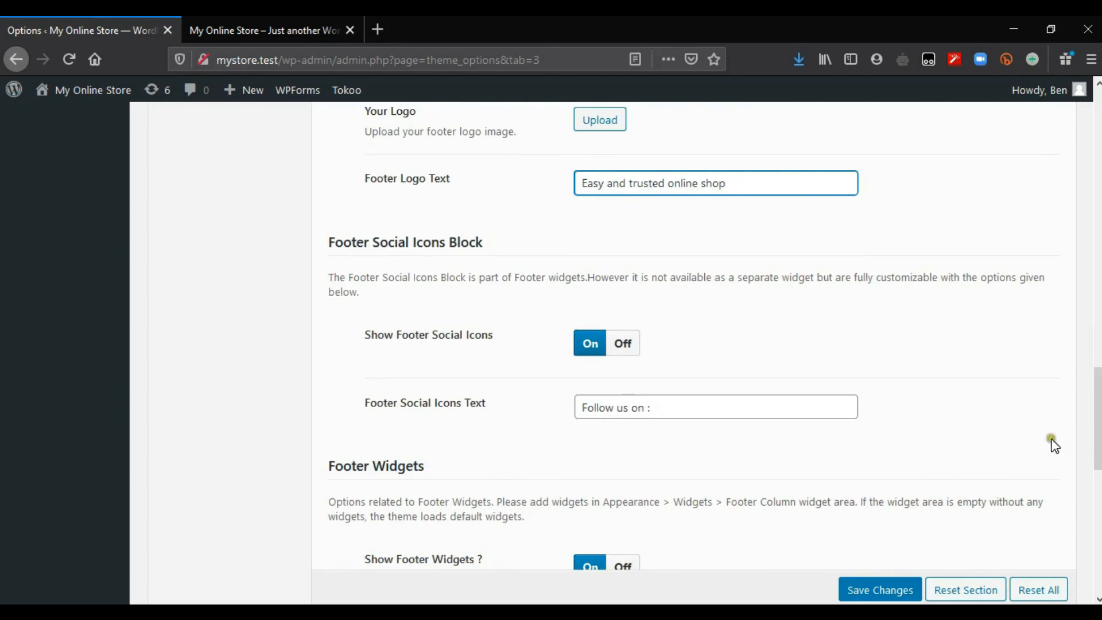
- Compare the Footer Social Icons and Footer Widgets options with the social links and widget columns in the home page's footer
left_click(238, 18)
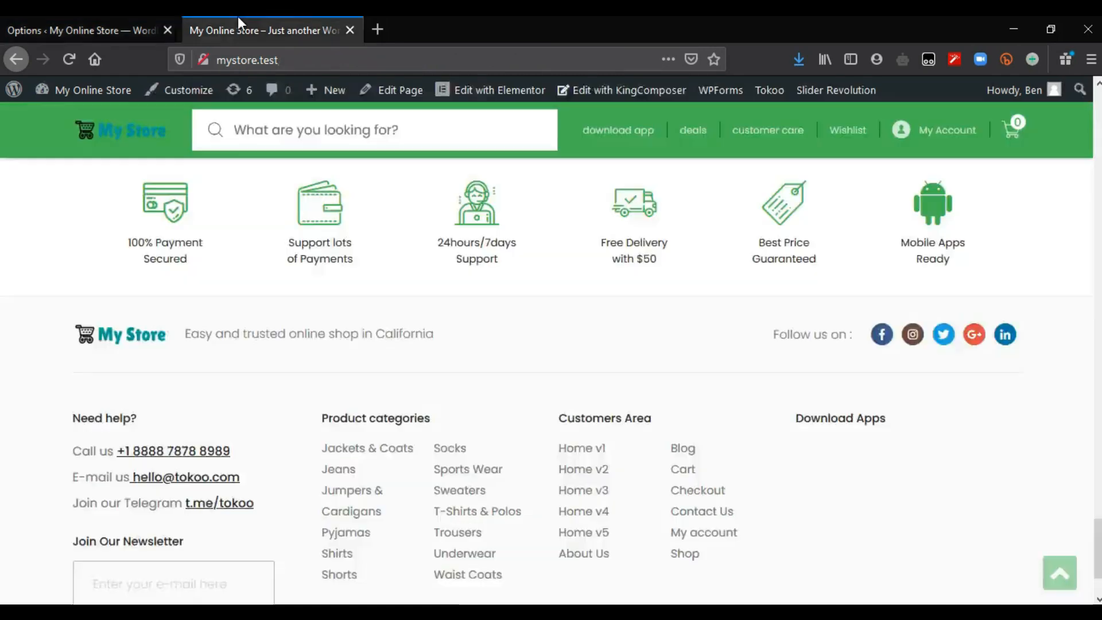
left_click_drag(708, 339, 670, 339)
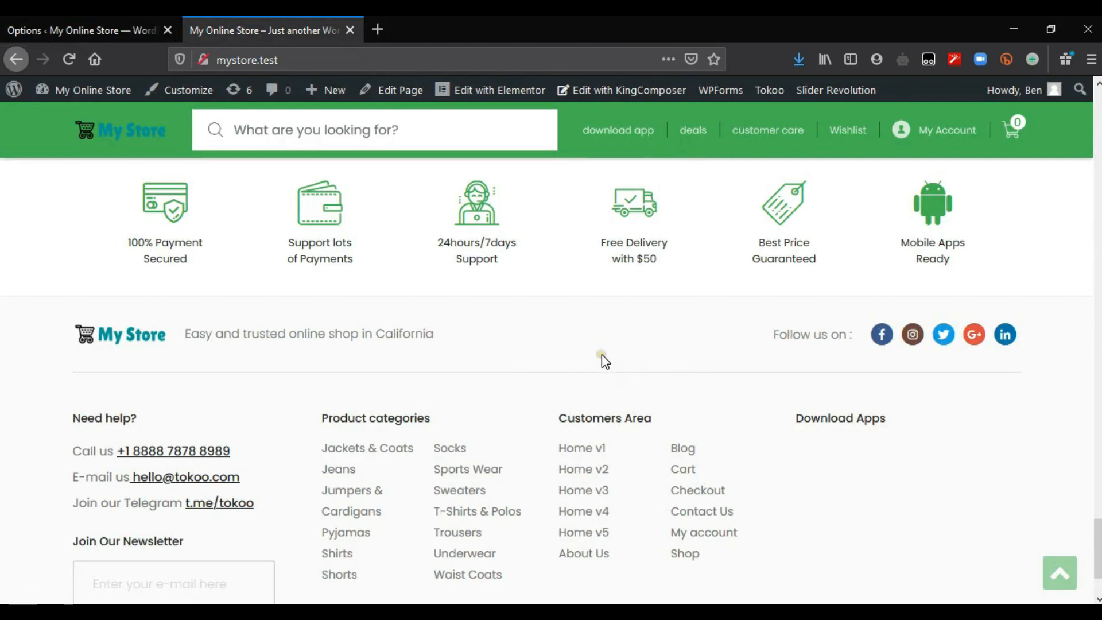
left_click(22, 32)
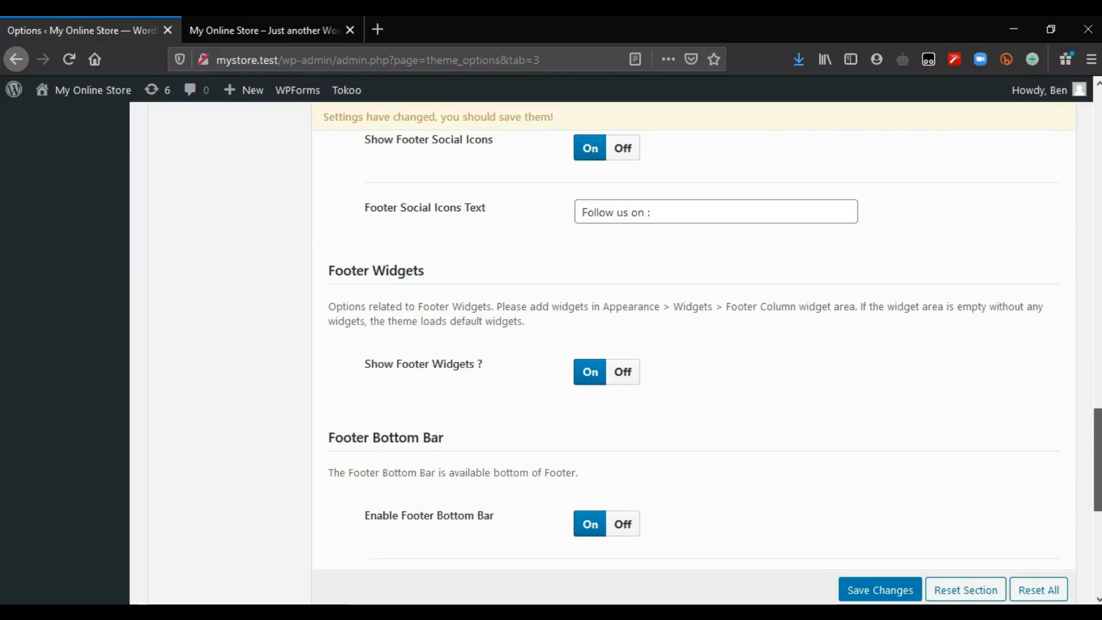
scroll(715, 349, "down", 1)
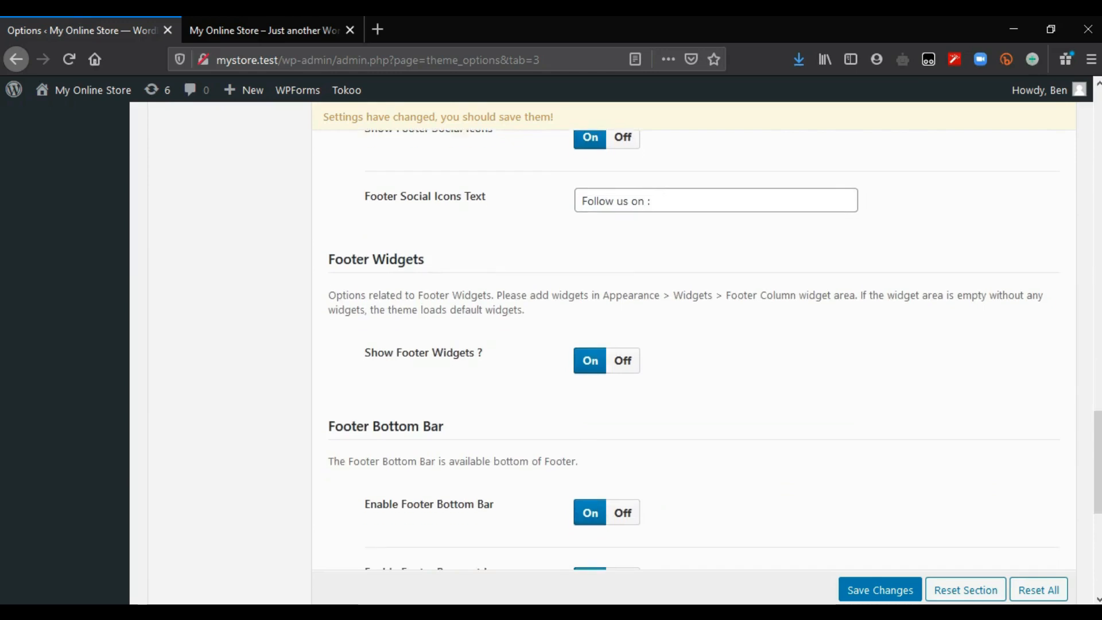
scroll(296, 295, "down", 1)
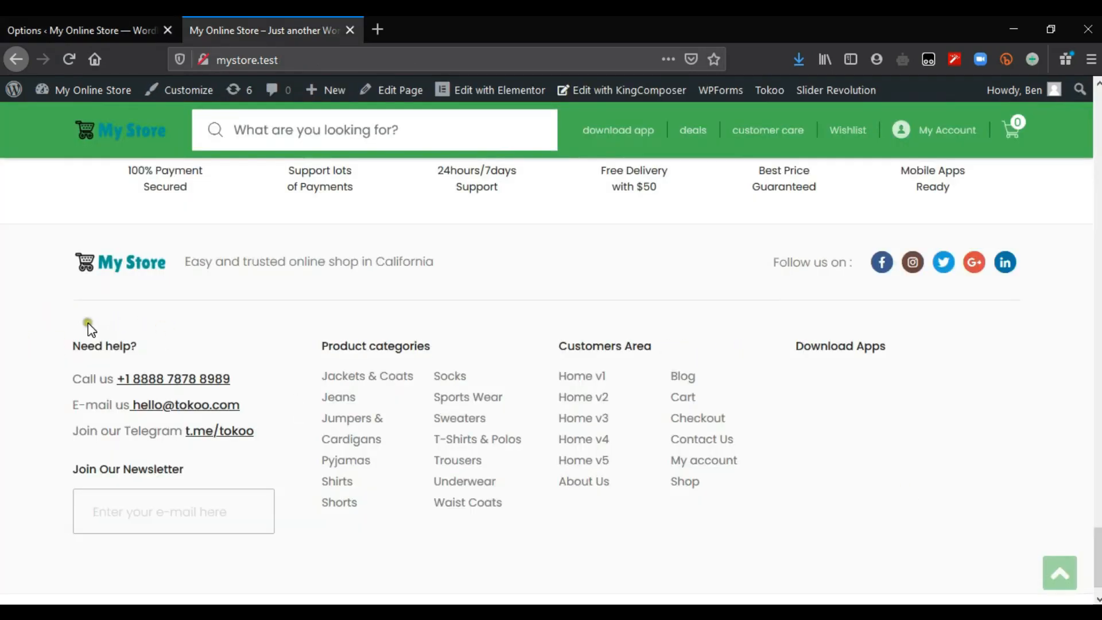
left_click_drag(87, 328, 732, 492)
left_click(178, 337)
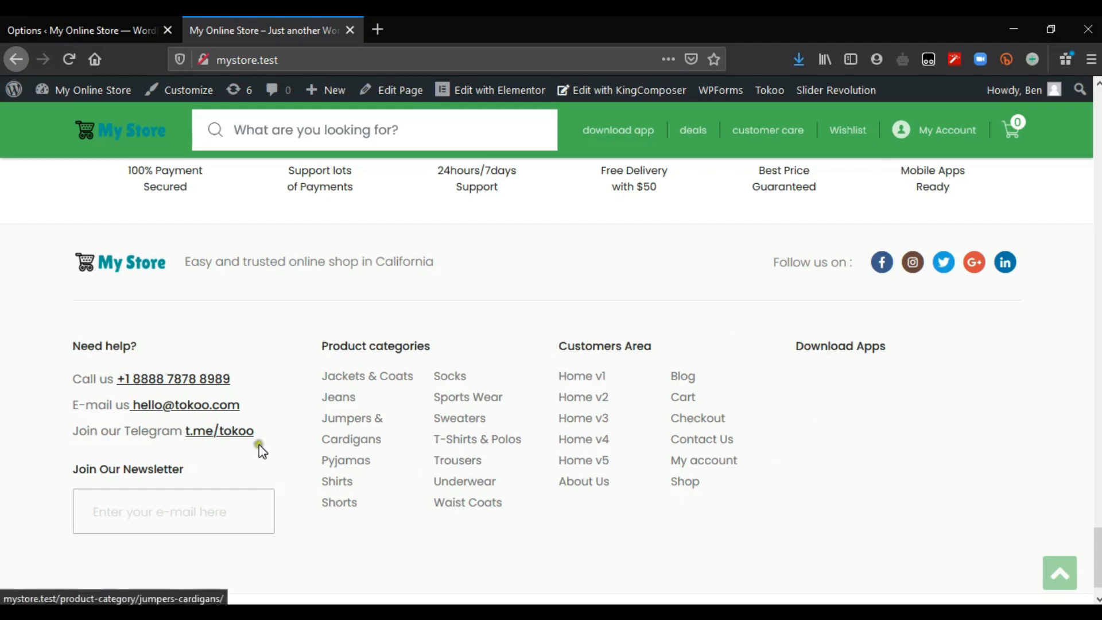
- Return from the home page to the store's dashboard and open the Widgets page
left_click(44, 21)
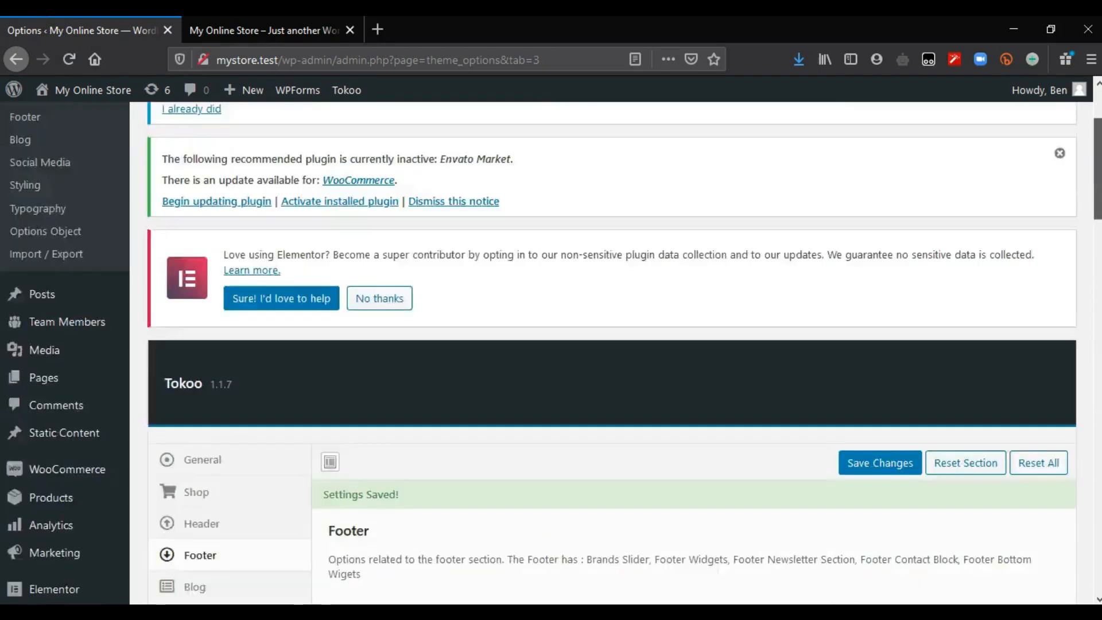
left_click_drag(1099, 173, 1098, 210)
mouse_move(94, 495)
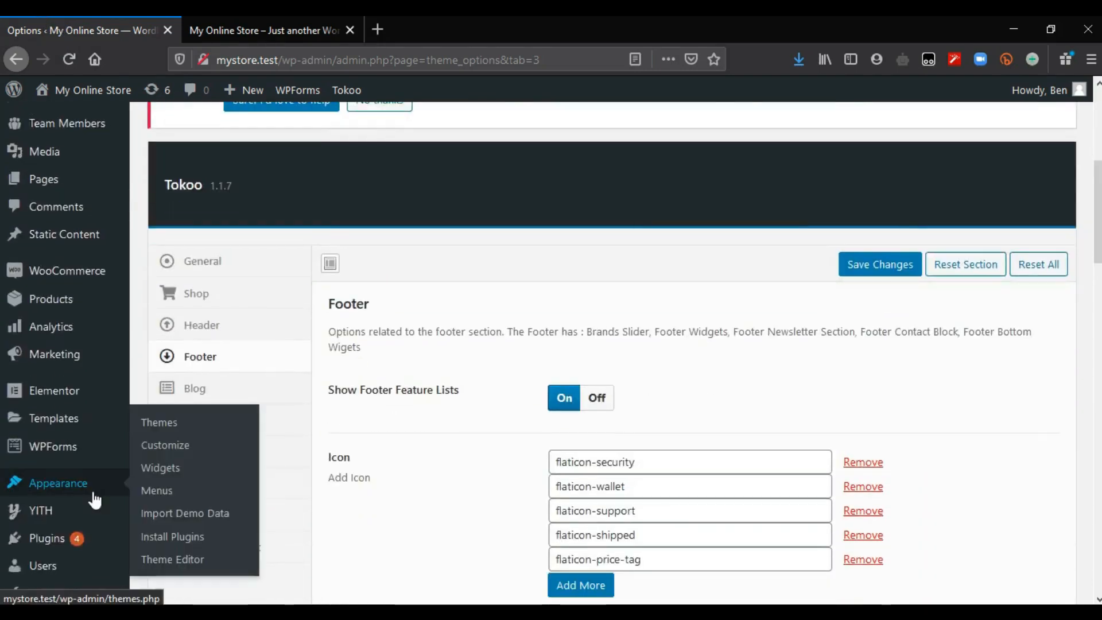
left_click(158, 468)
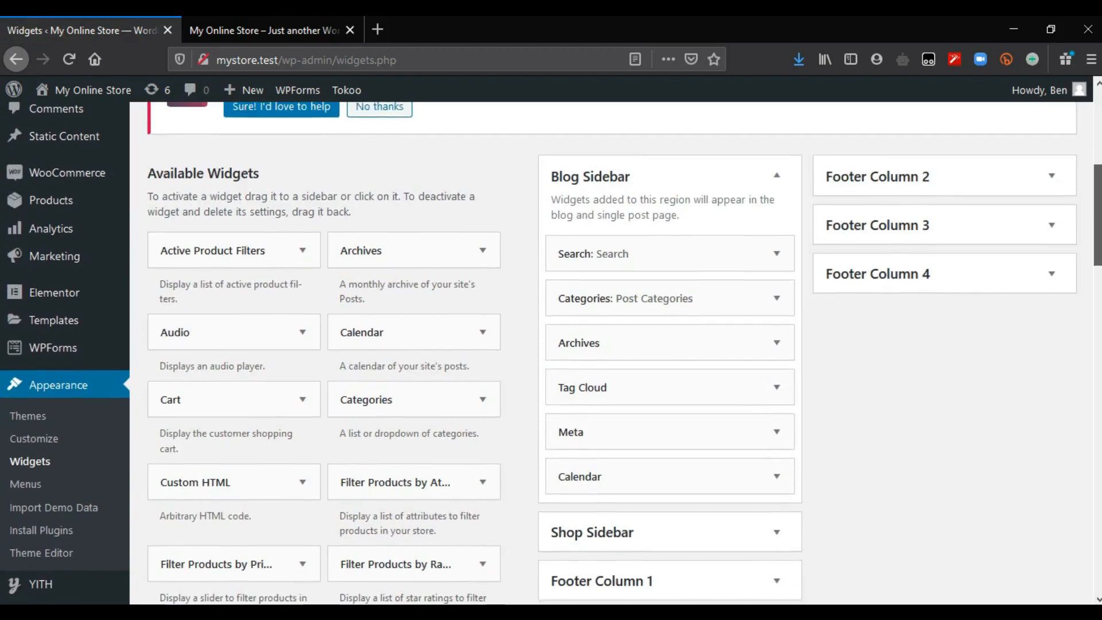
- Expand Footer Column 1 and compare its text widgets with the first column of the home page's footer
left_click_drag(1099, 215, 1098, 217)
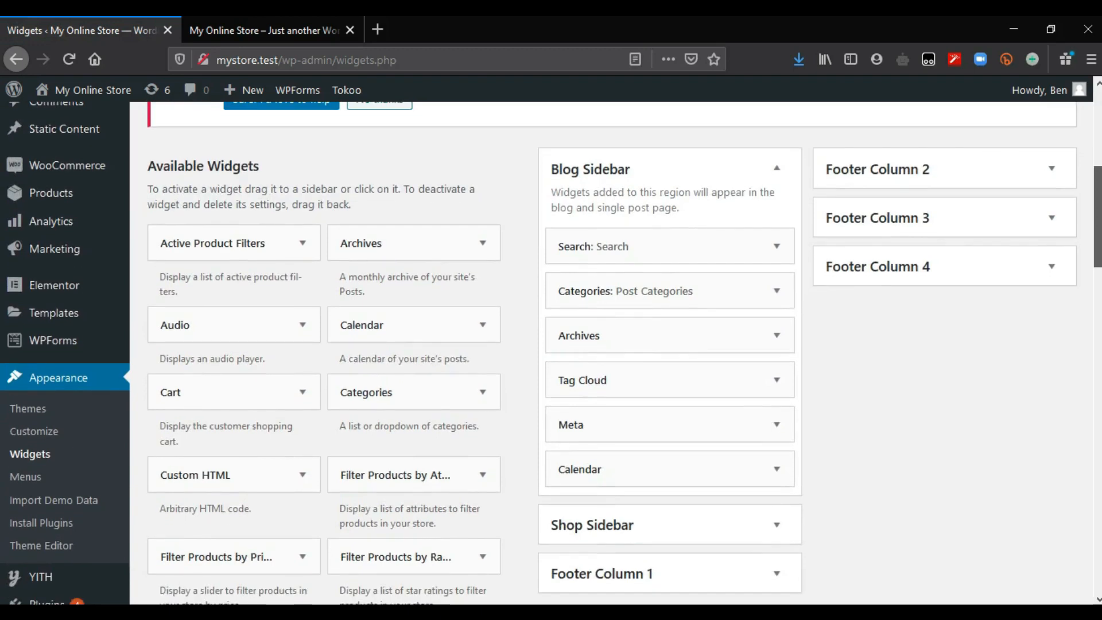
scroll(853, 347, "down", 4)
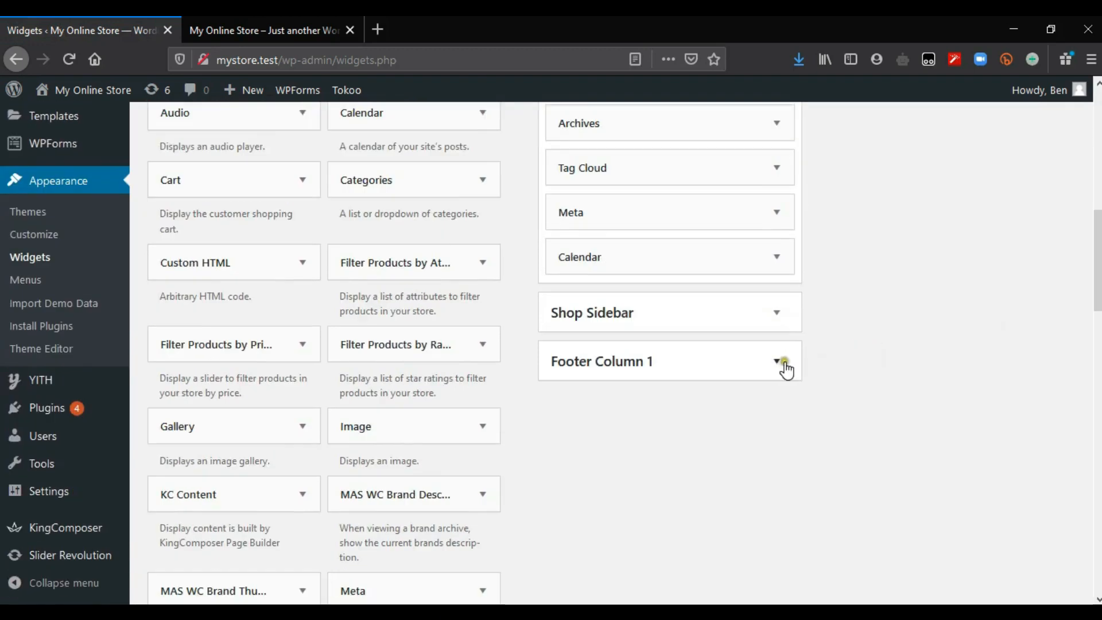
left_click(786, 370)
left_click(267, 23)
left_click_drag(40, 304, 280, 484)
left_click(74, 381)
left_click(163, 23)
scroll(523, 256, "up", 4)
scroll(523, 256, "down", 7)
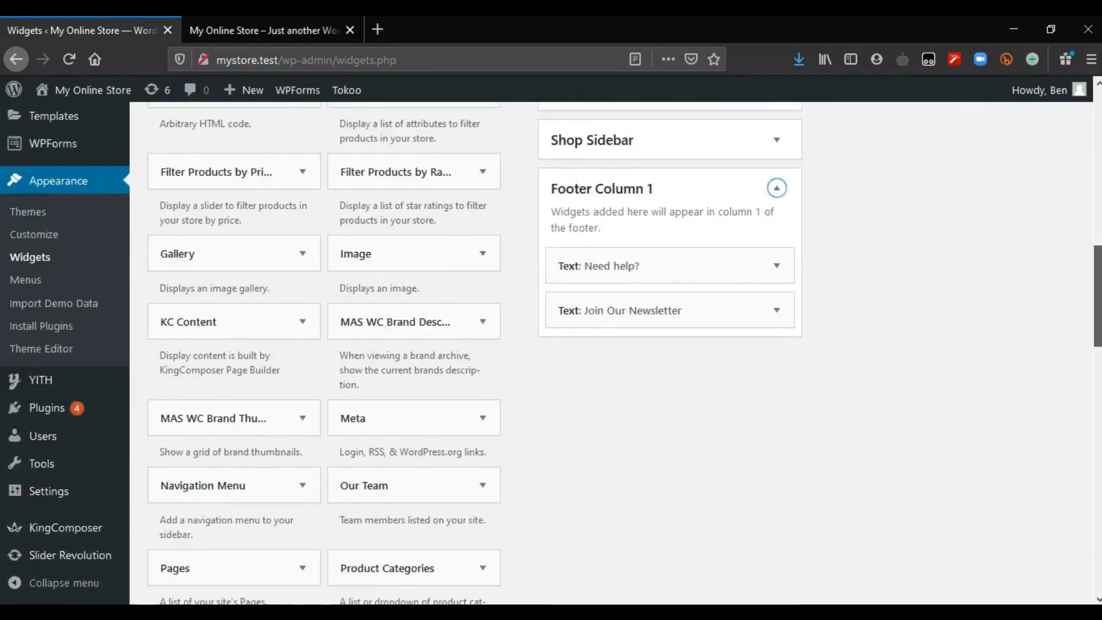
scroll(772, 291, "up", 1)
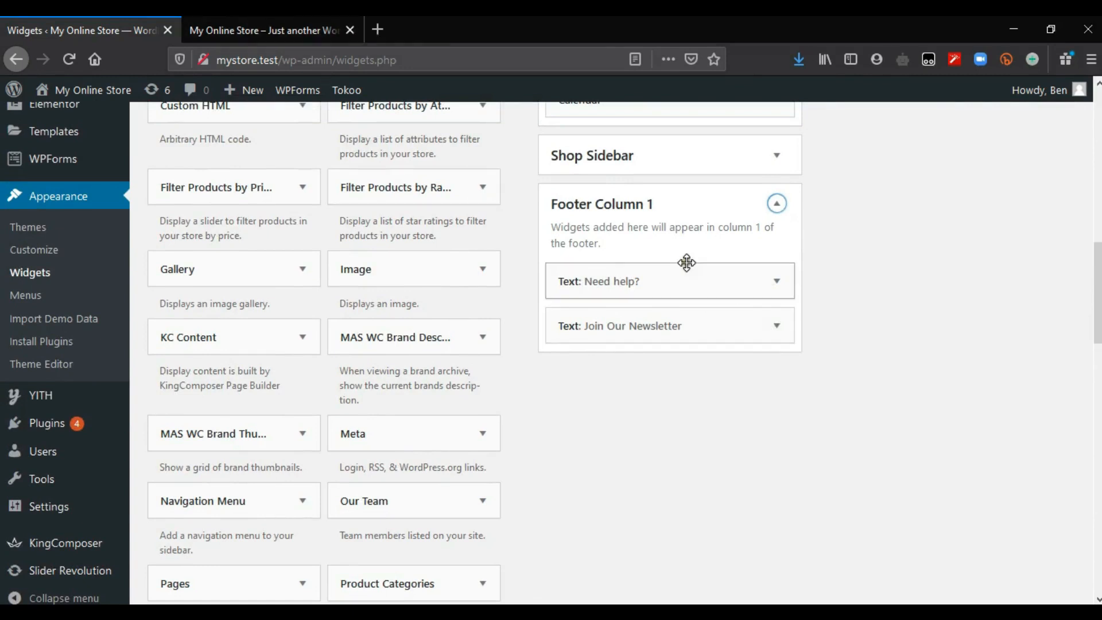
- Open the "Need help?" text widget and compare its contact list with the one in the home page's footer
left_click(777, 281)
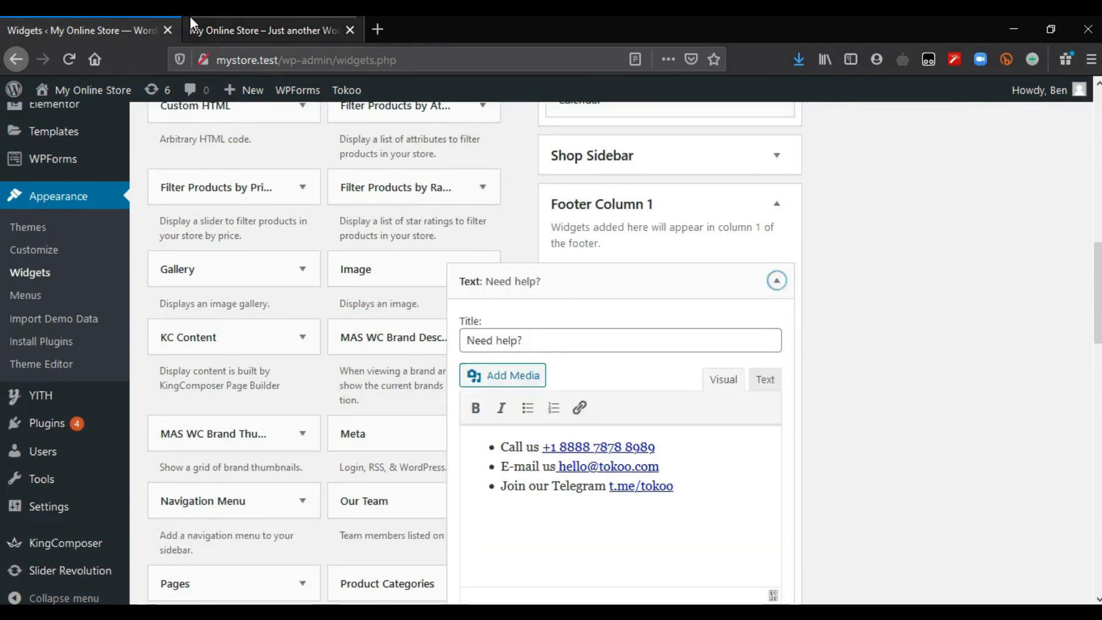
left_click(190, 17)
left_click(171, 352)
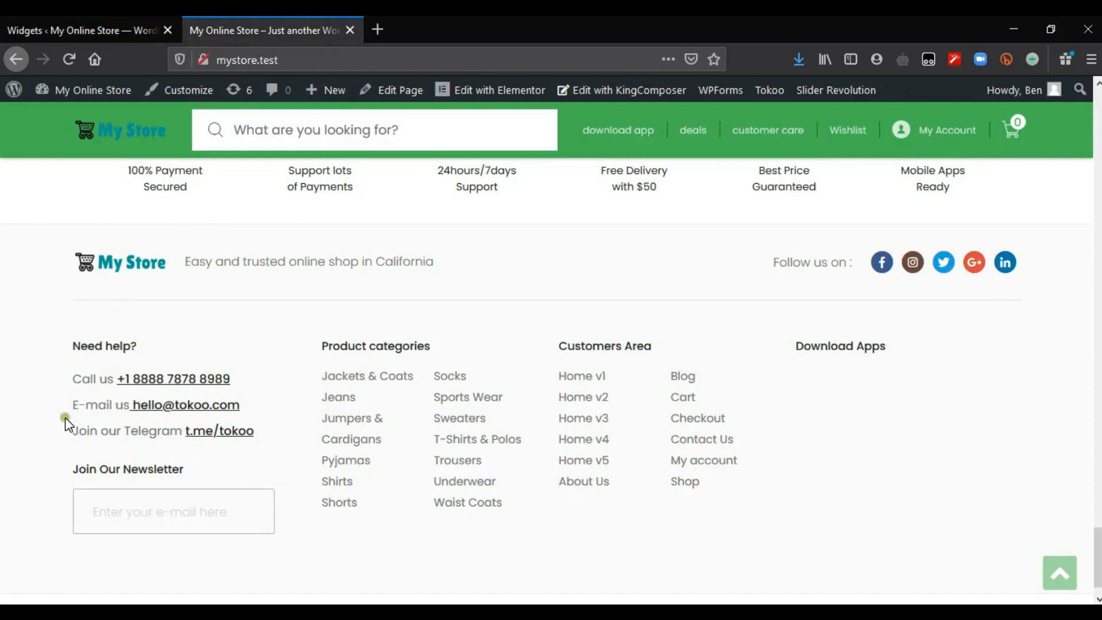
left_click(68, 27)
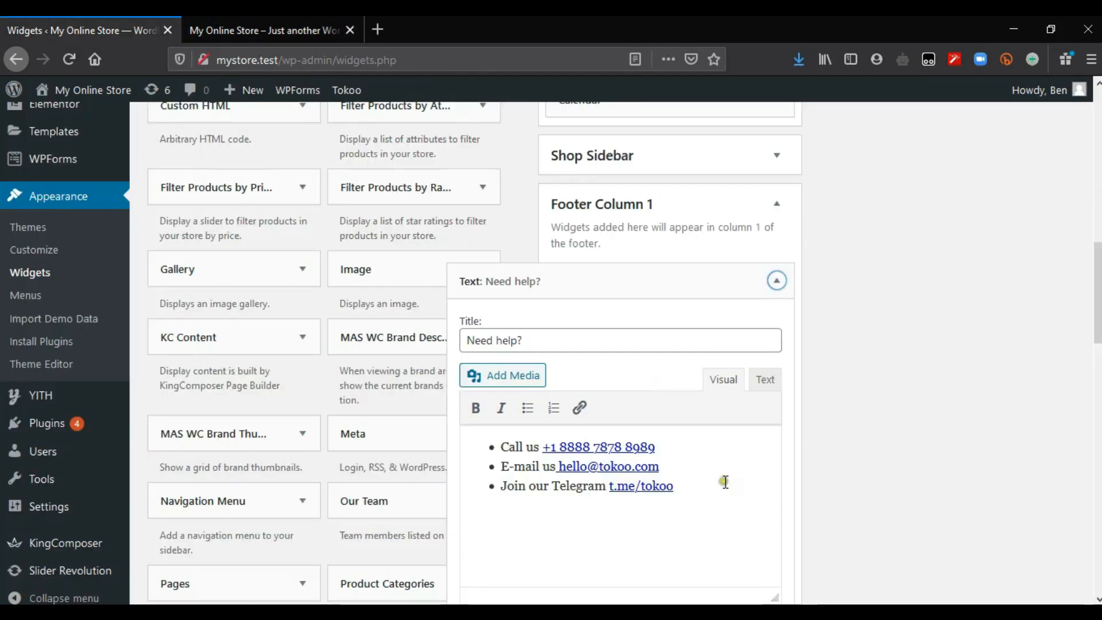
- Replace the phone number and e-mail in the "Need help?" widget with the store's contacts, remove the Telegram line and save the widget
left_click(654, 447)
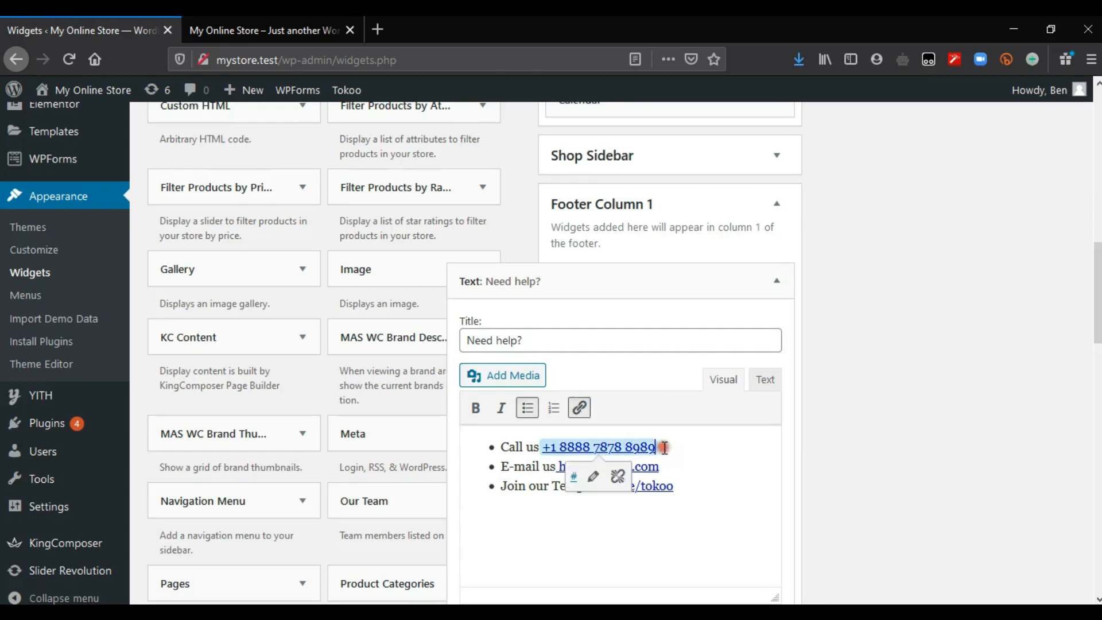
left_click(594, 477)
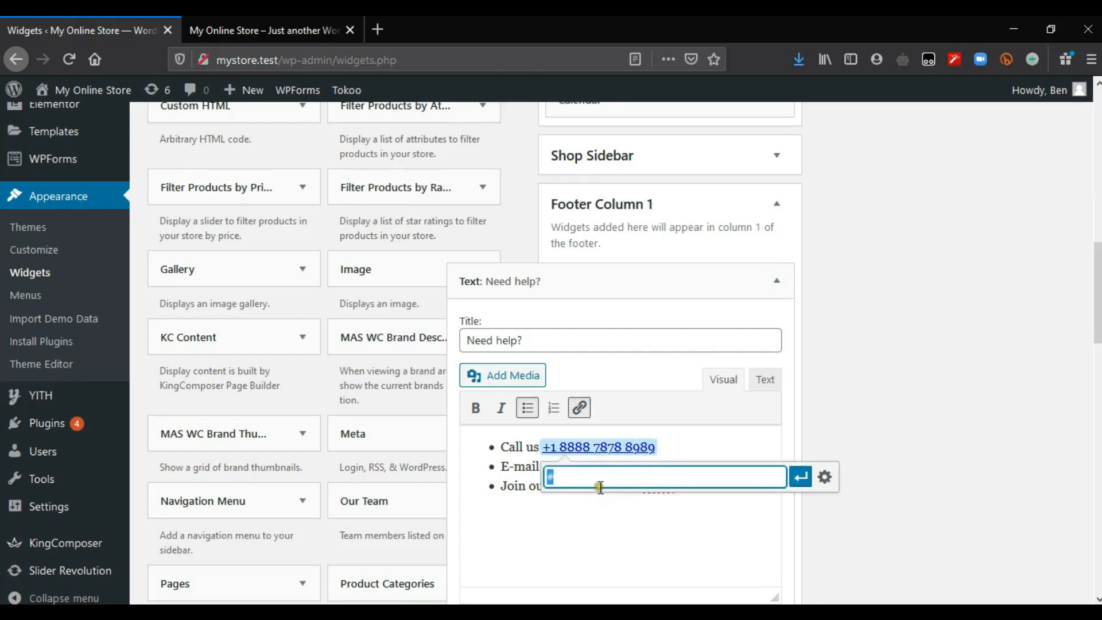
left_click(641, 486)
left_click(658, 466)
left_click_drag(688, 489, 492, 491)
key("BackSpace")
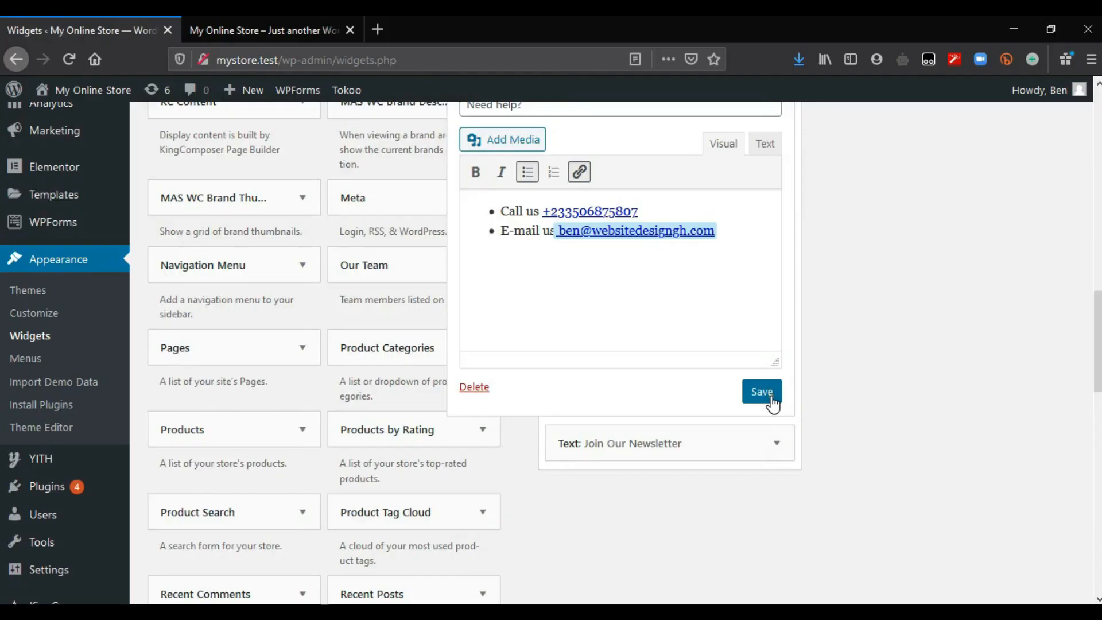
left_click(726, 322)
left_click(762, 390)
- Compare the "Join Our Newsletter" widget's WPForms shortcode with the e-mail field in the home page's footer and collapse the widget
left_click(782, 222)
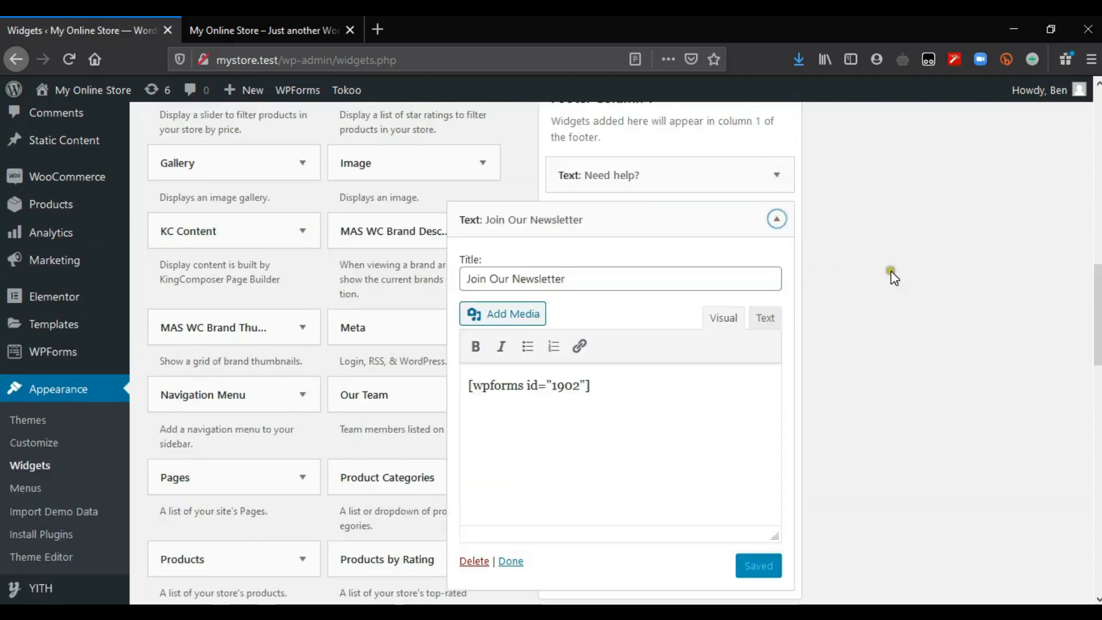
scroll(891, 271, "down", 1)
mouse_move(604, 357)
left_mouse_down()
mouse_move(436, 344)
mouse_move(606, 360)
left_mouse_up()
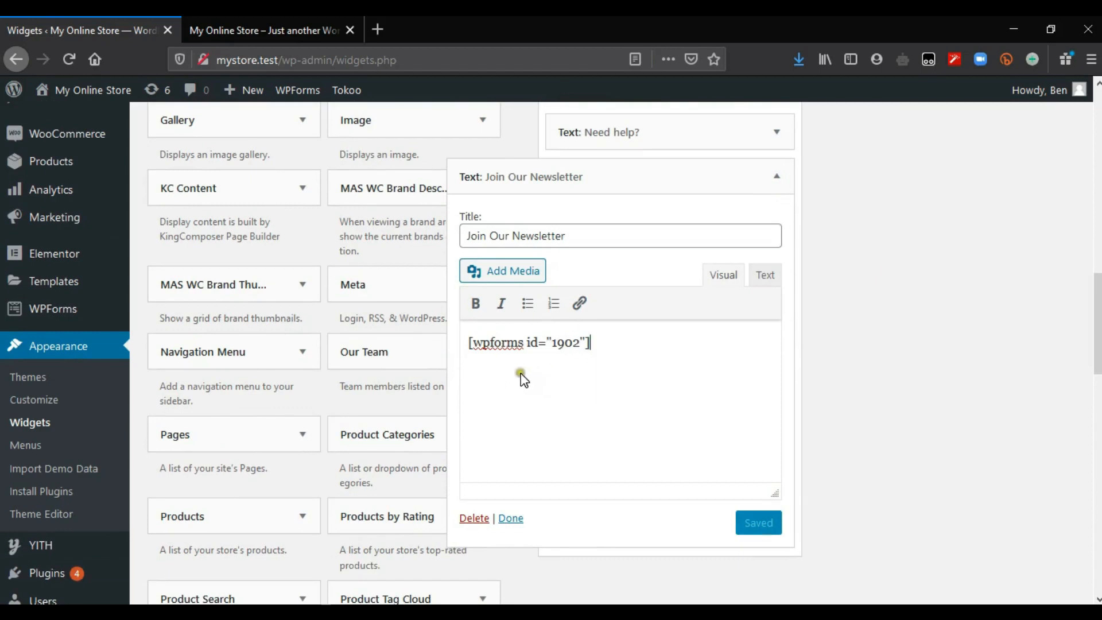
left_click(224, 17)
left_click(117, 527)
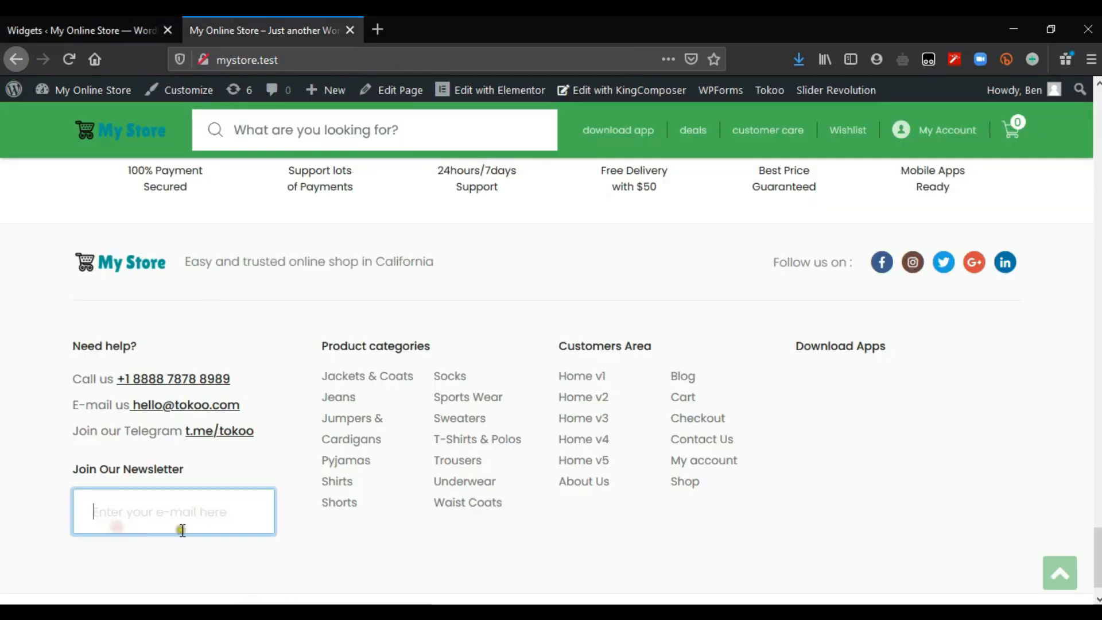
left_click(67, 19)
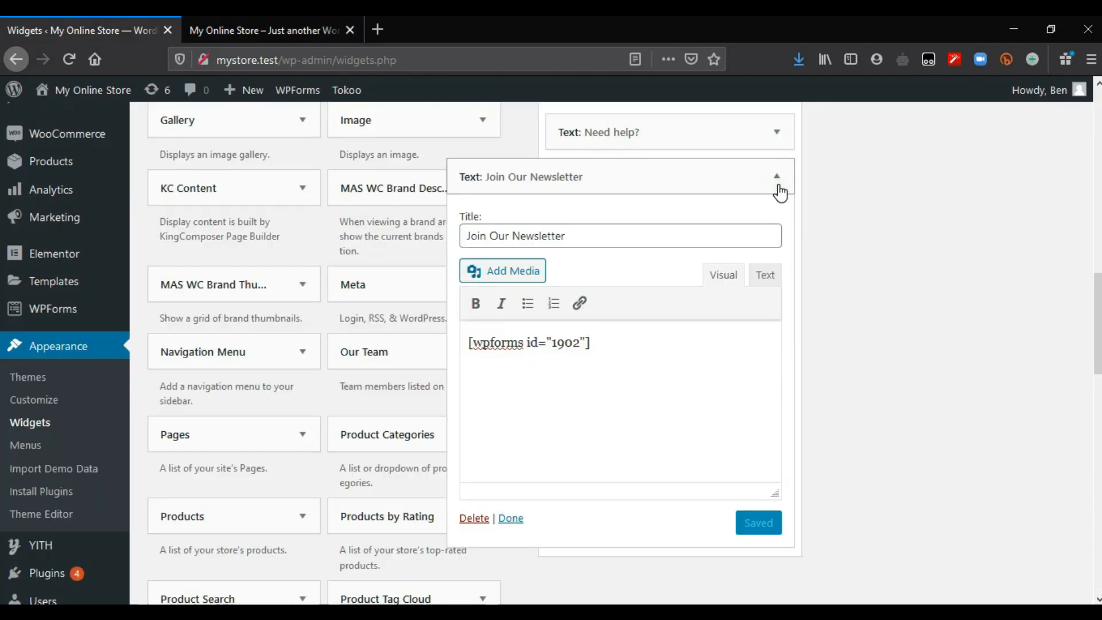
left_click(779, 192)
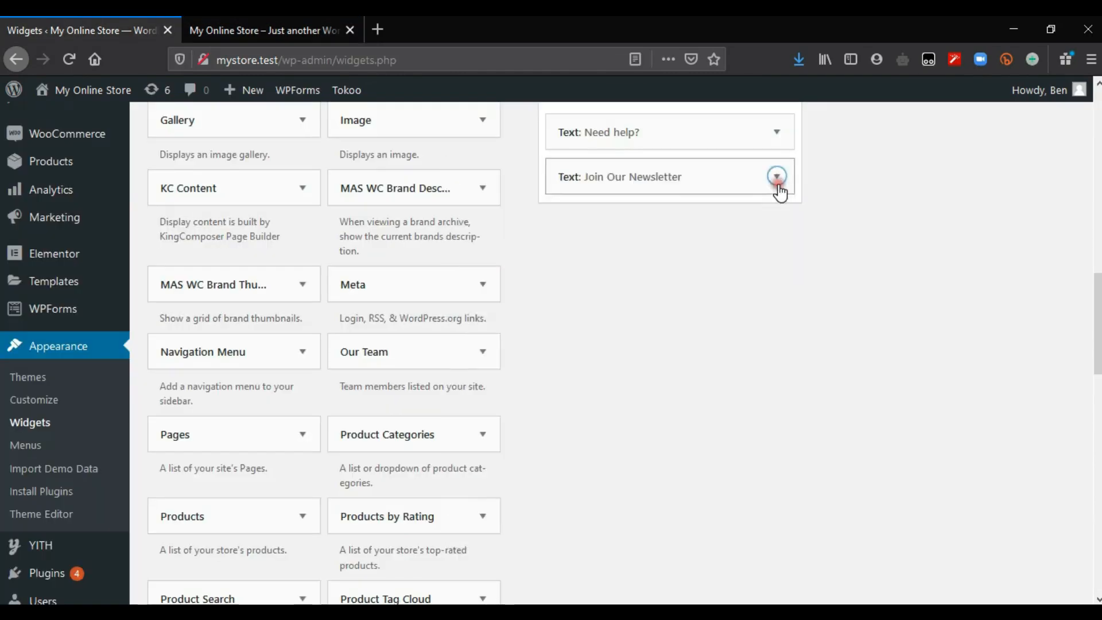
- Check which widget Footer Column 2 contains and collapse the column again
scroll(1058, 261, "up", 10)
left_click(1052, 248)
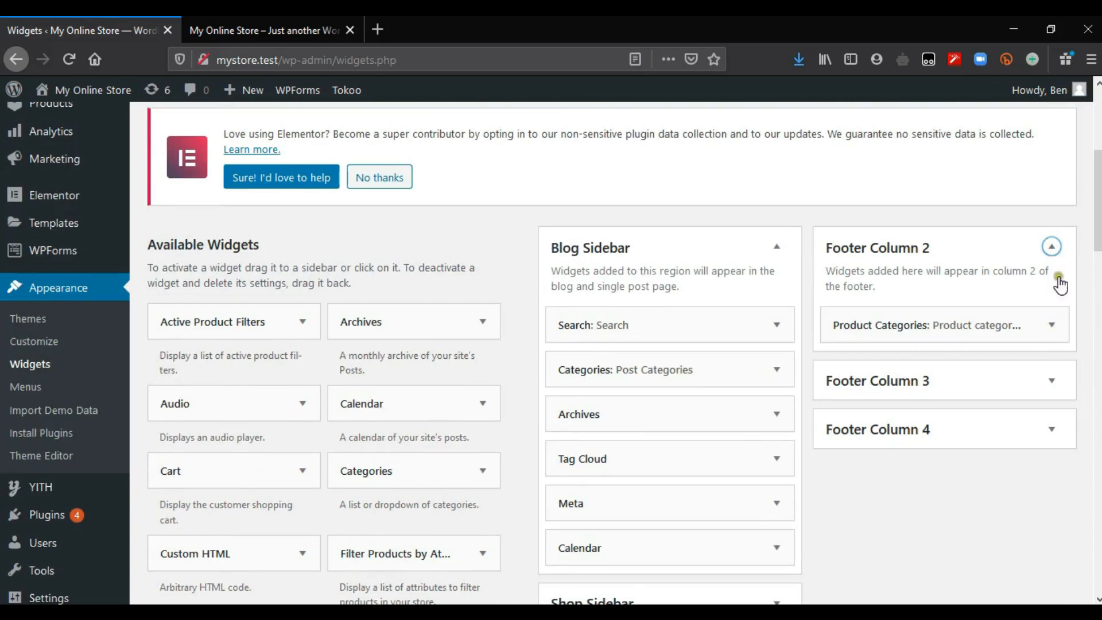
left_click(1052, 247)
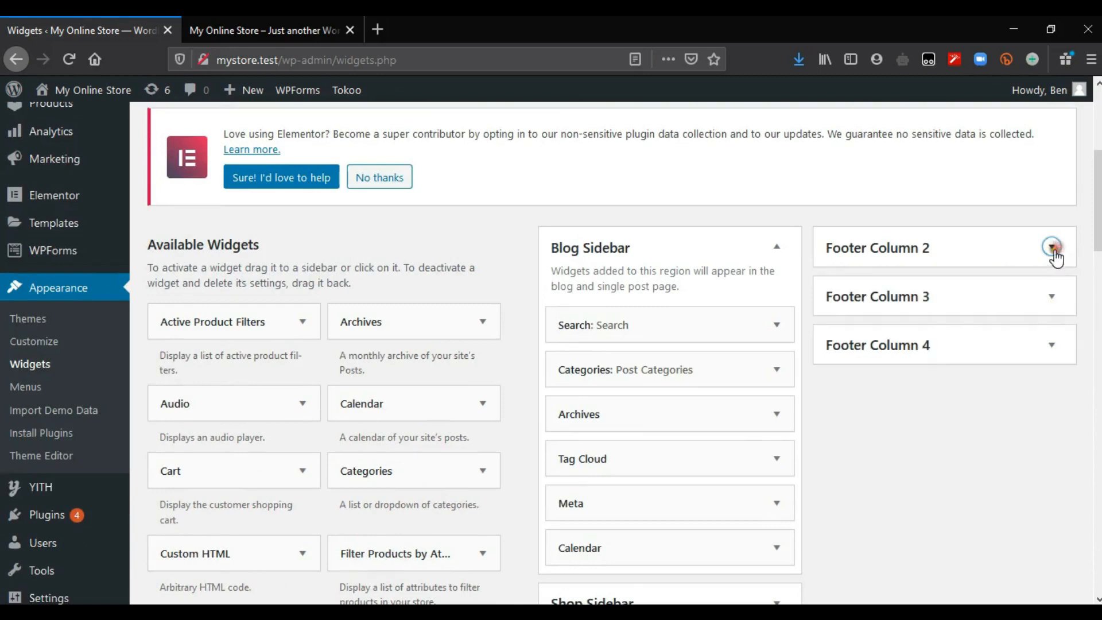
- Delete the "Customers Area" Navigation Menu widget from Footer Column 3
left_click(1053, 297)
scroll(1056, 304, "down", 2)
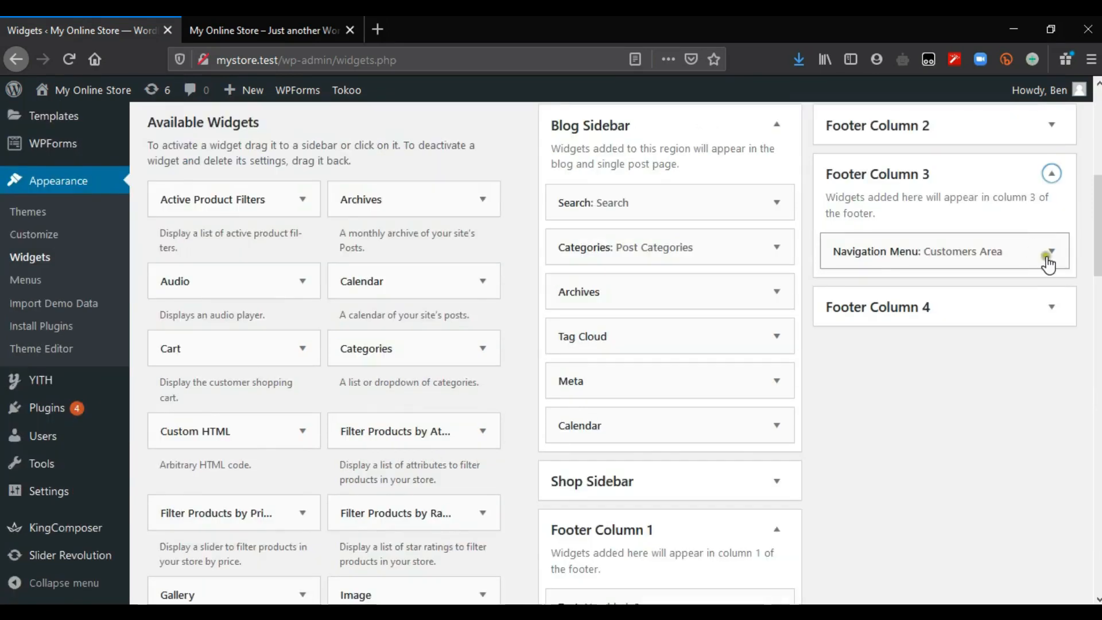
left_click(1048, 260)
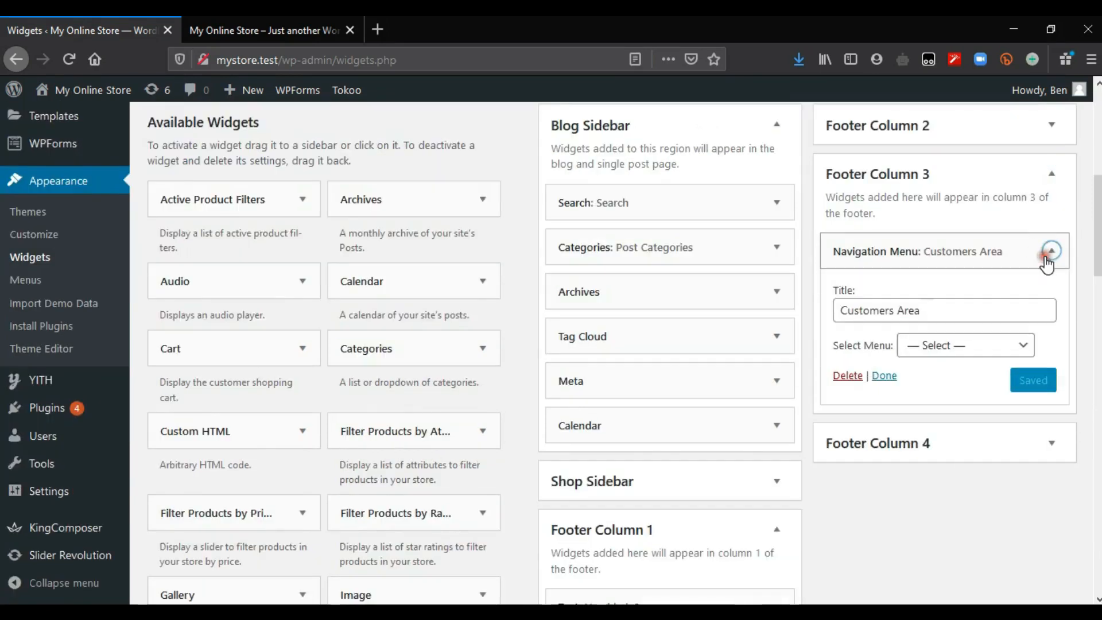
left_click(961, 352)
scroll(964, 357, "up", 2)
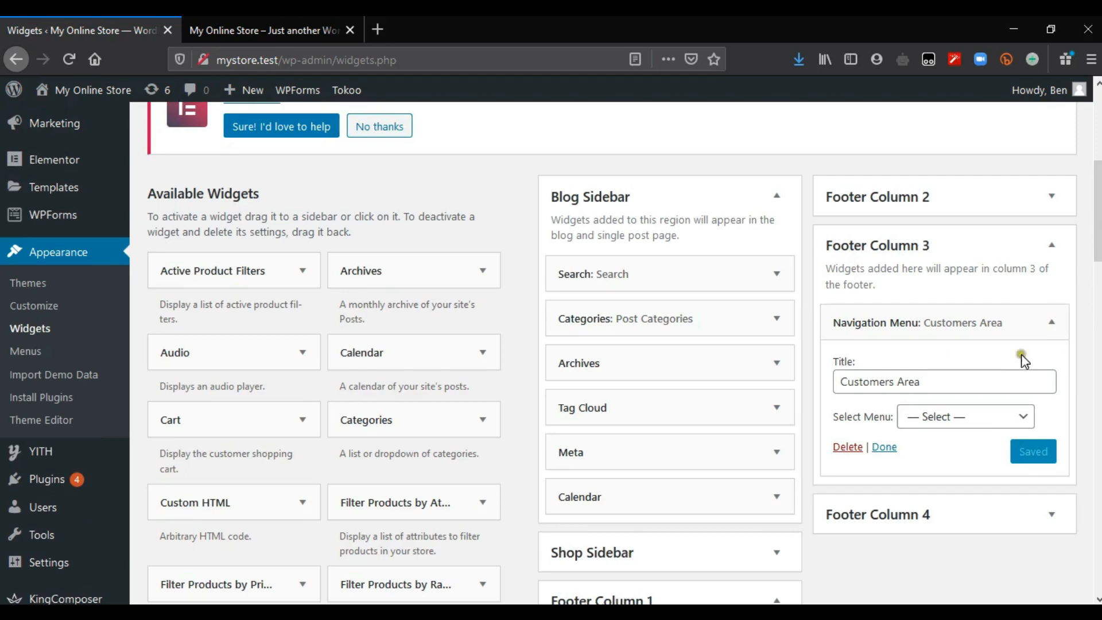
scroll(873, 330, "down", 2)
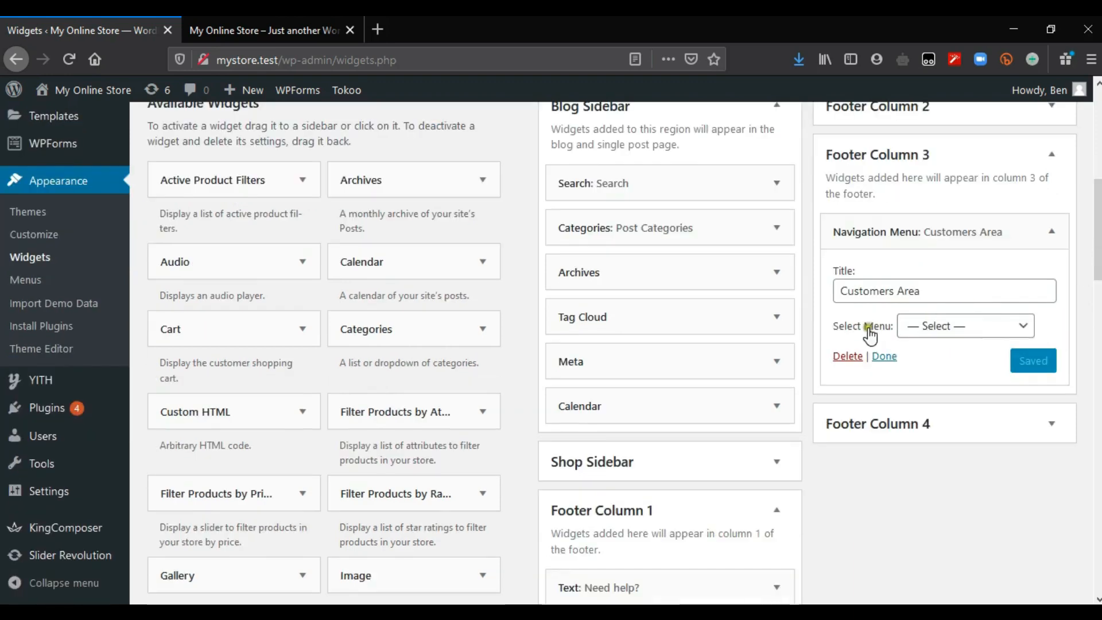
left_click(849, 357)
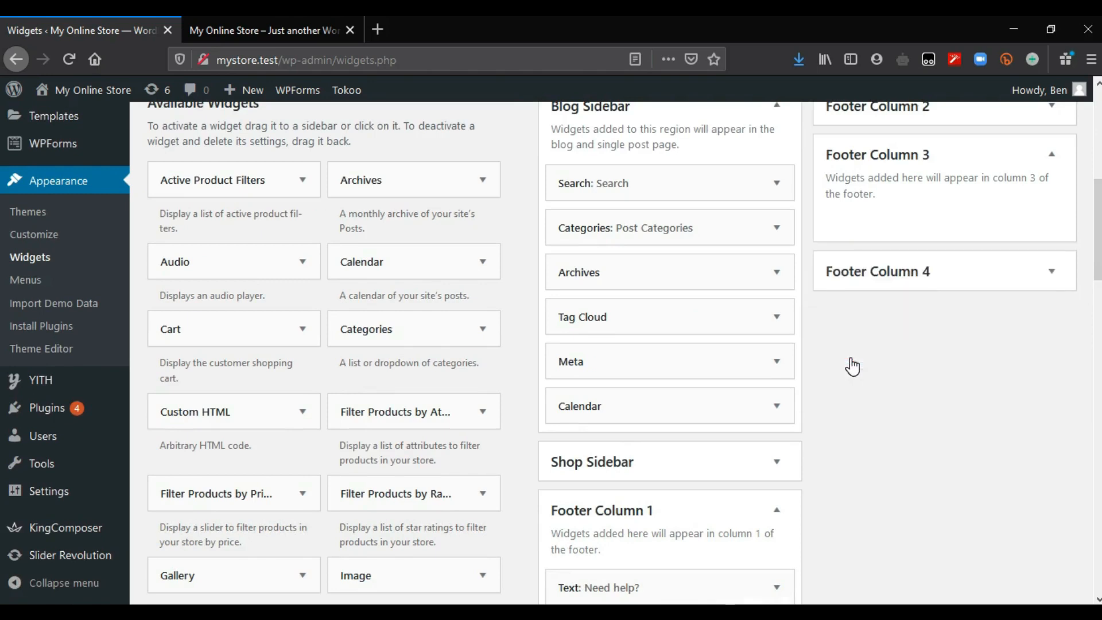
- Delete the "Download Apps" text widget from Footer Column 4
left_click(1052, 271)
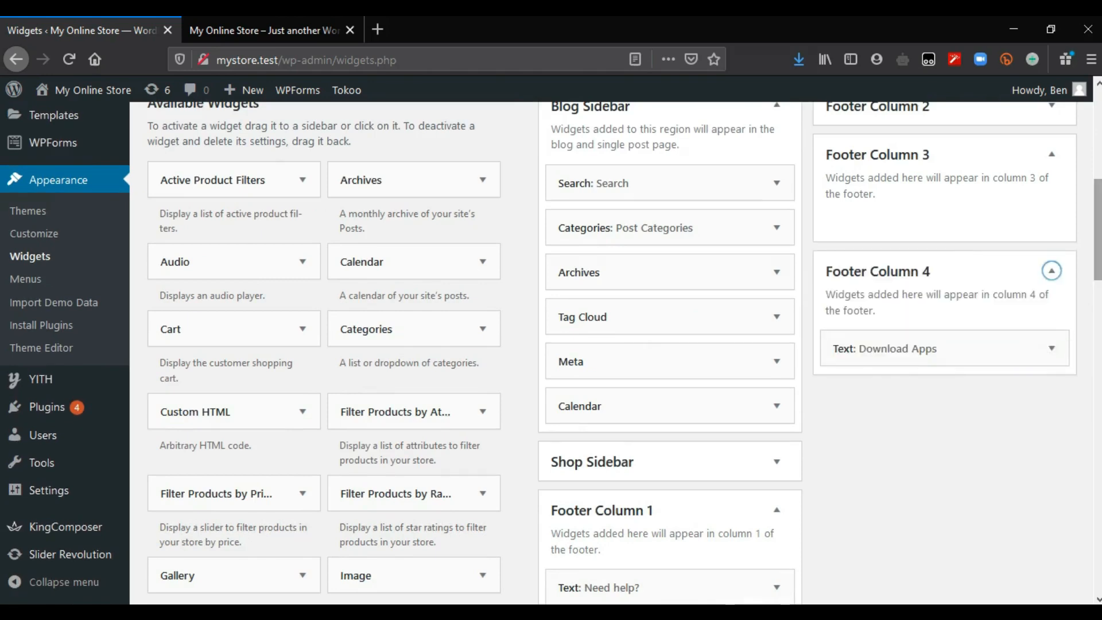
scroll(994, 333, "down", 2)
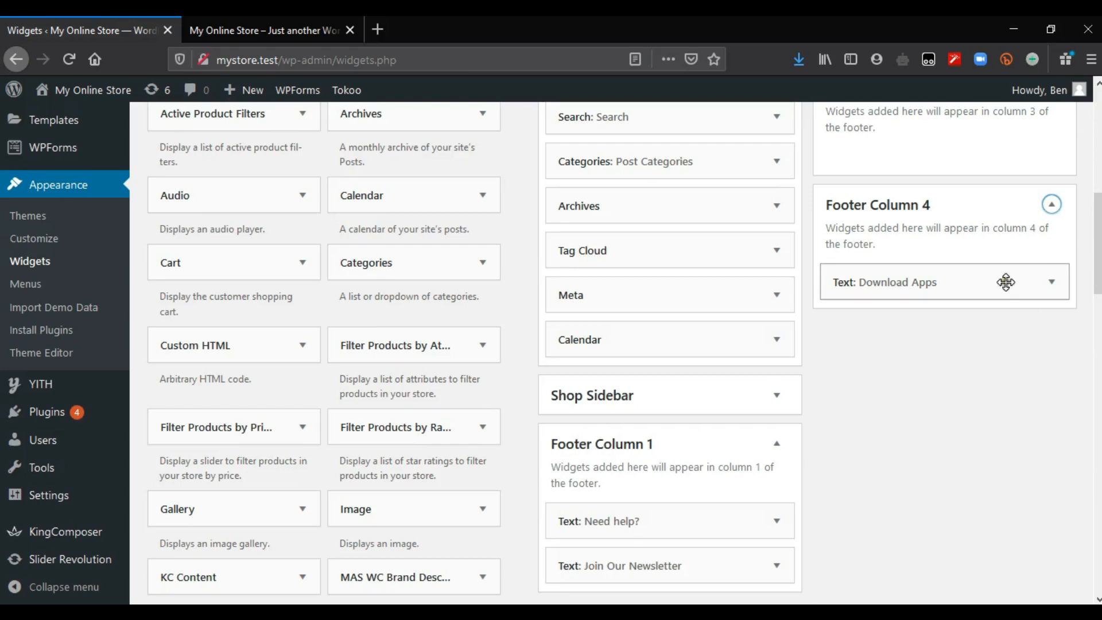
left_click(1051, 282)
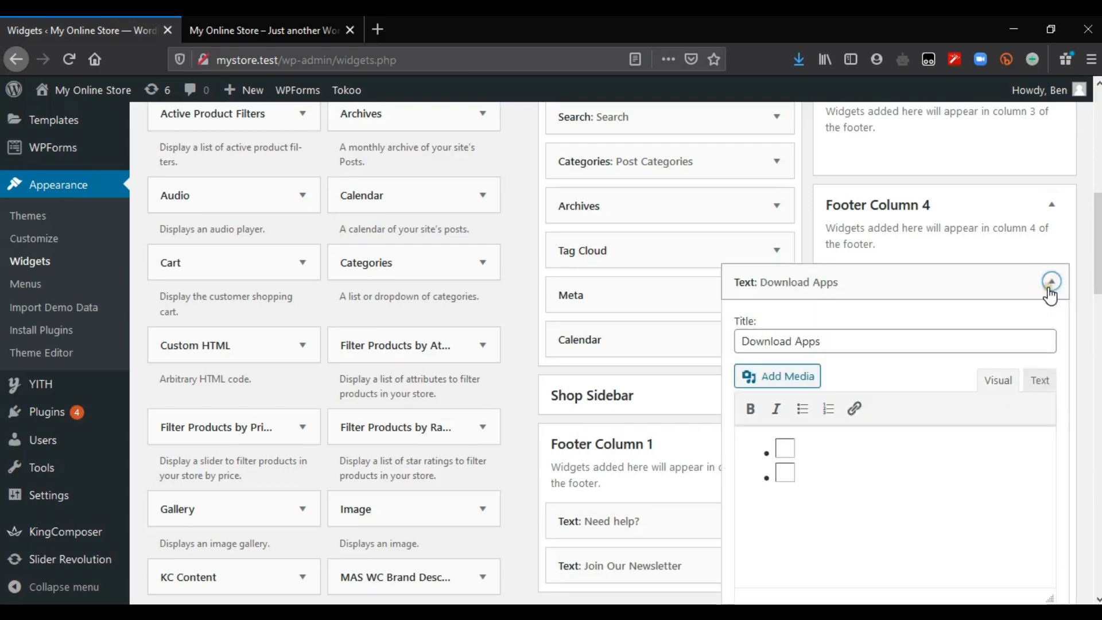
scroll(1051, 296, "down", 4)
left_click(756, 417)
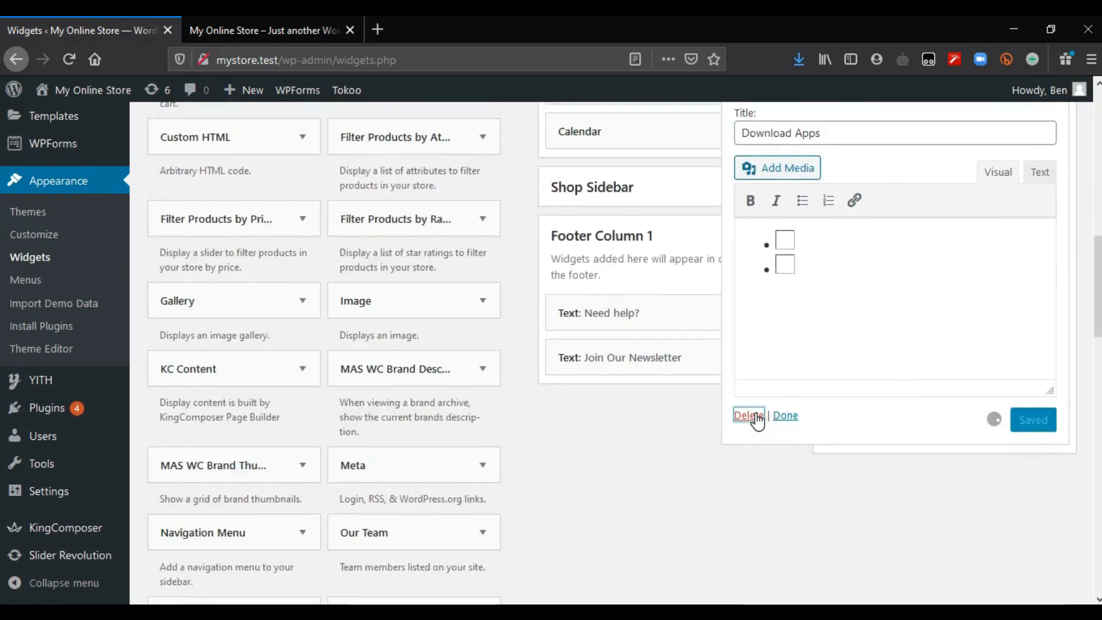
left_click_drag(1098, 308, 1097, 237)
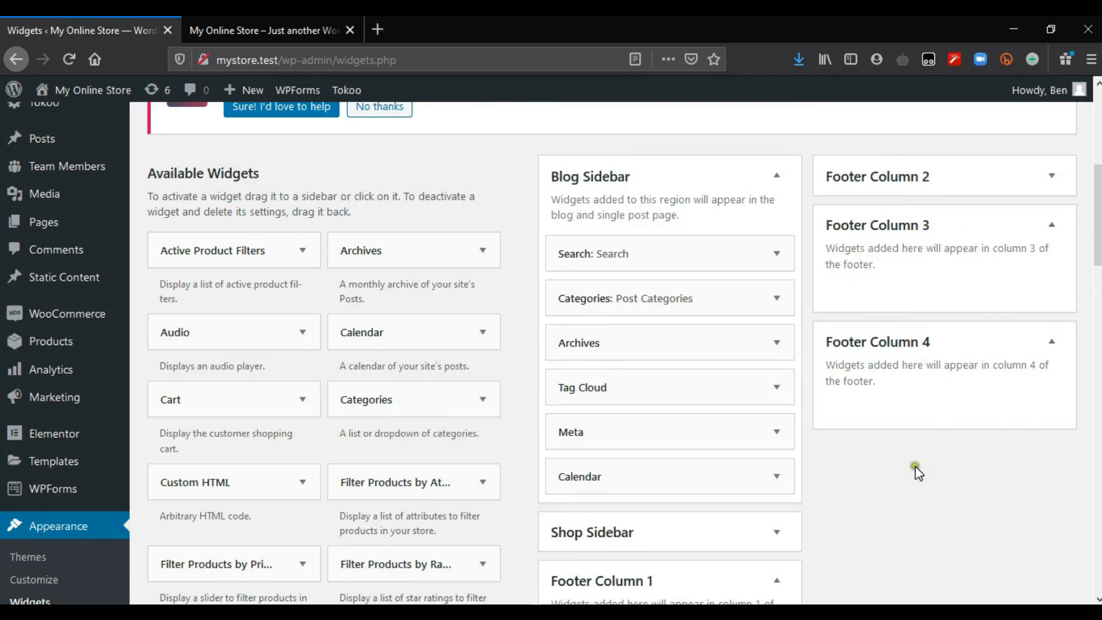
- Compare the footer widget areas and the available widgets with the columns and payment row in the home page's footer
scroll(974, 308, "down", 3)
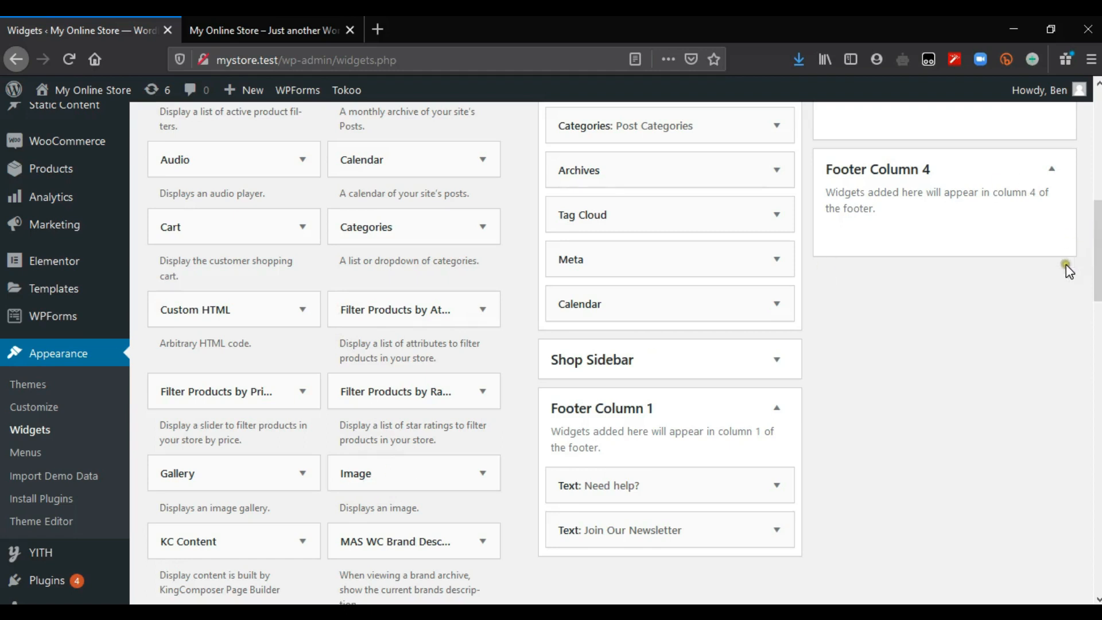
left_click(331, 25)
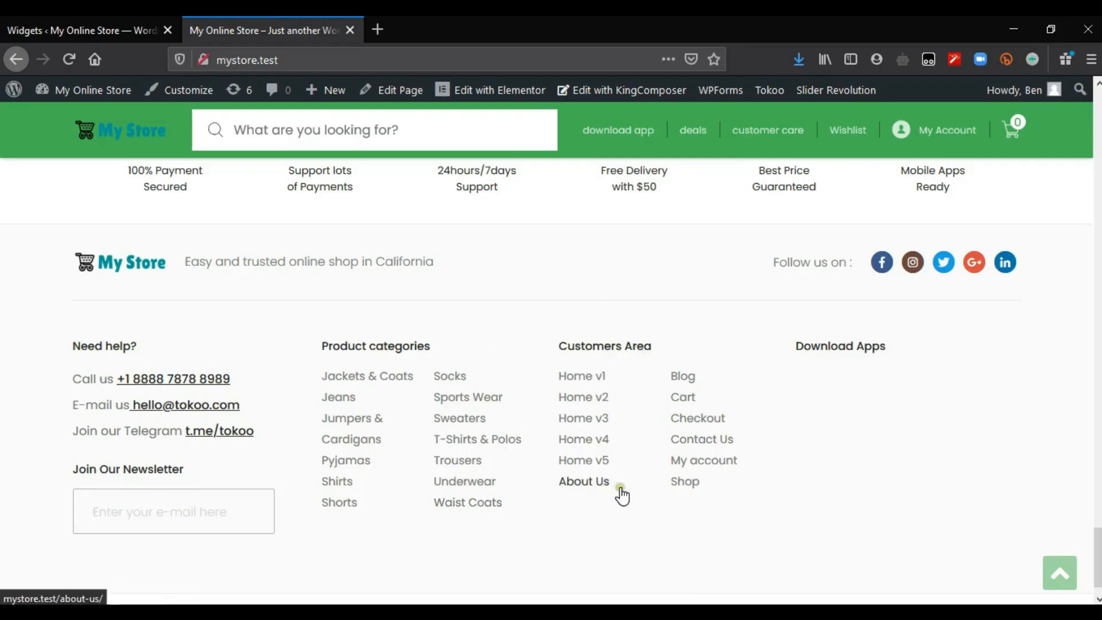
left_click(114, 29)
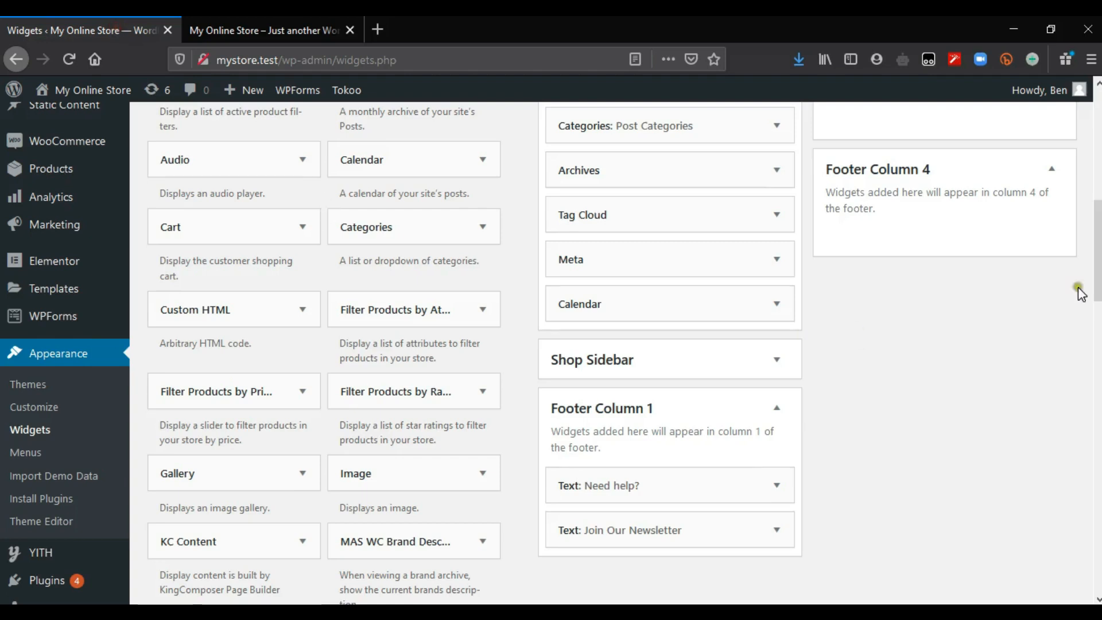
scroll(1077, 287, "up", 3)
scroll(612, 353, "down", 15)
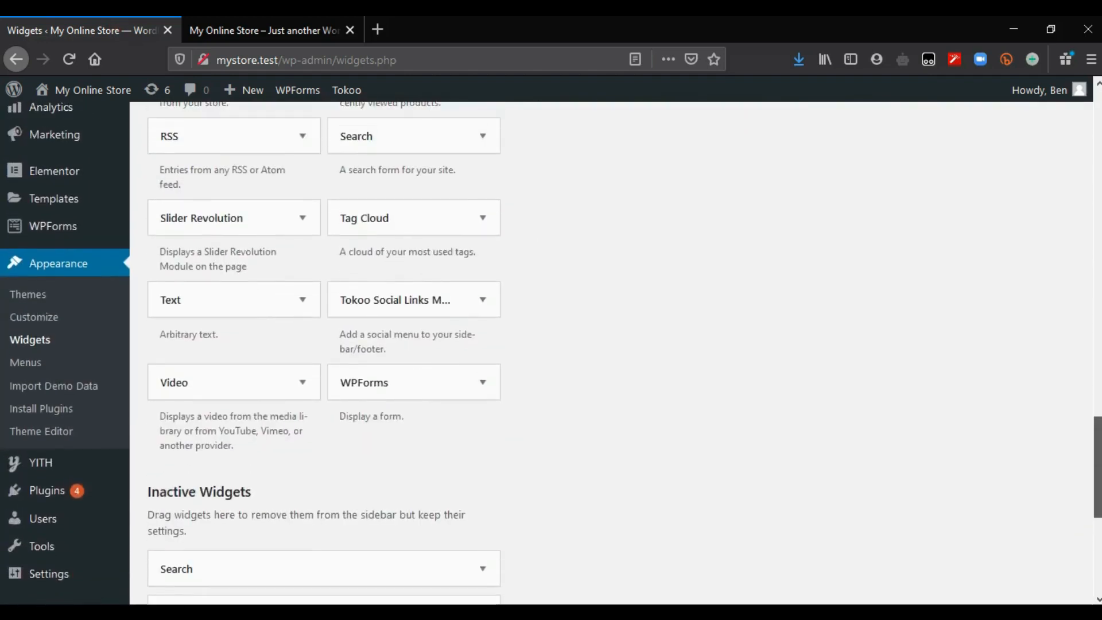
left_click(264, 30)
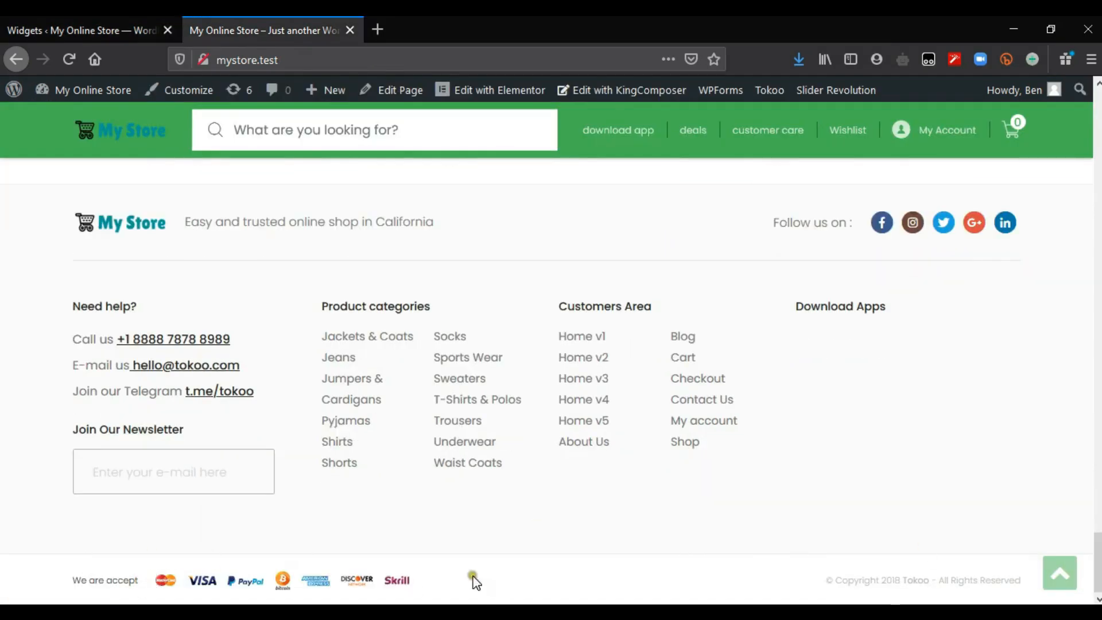
- Check the copyright line in the home page's footer and bring up the Footer Bottom Bar settings in the Tokoo theme options
left_click_drag(654, 586, 1027, 591)
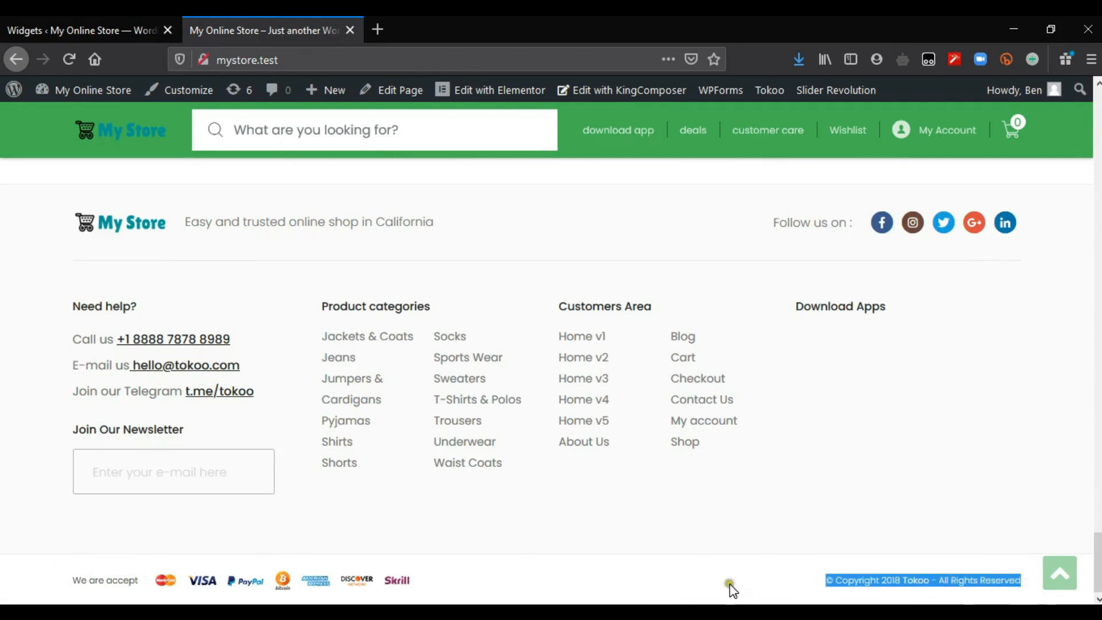
left_click(769, 584)
left_click(3, 26)
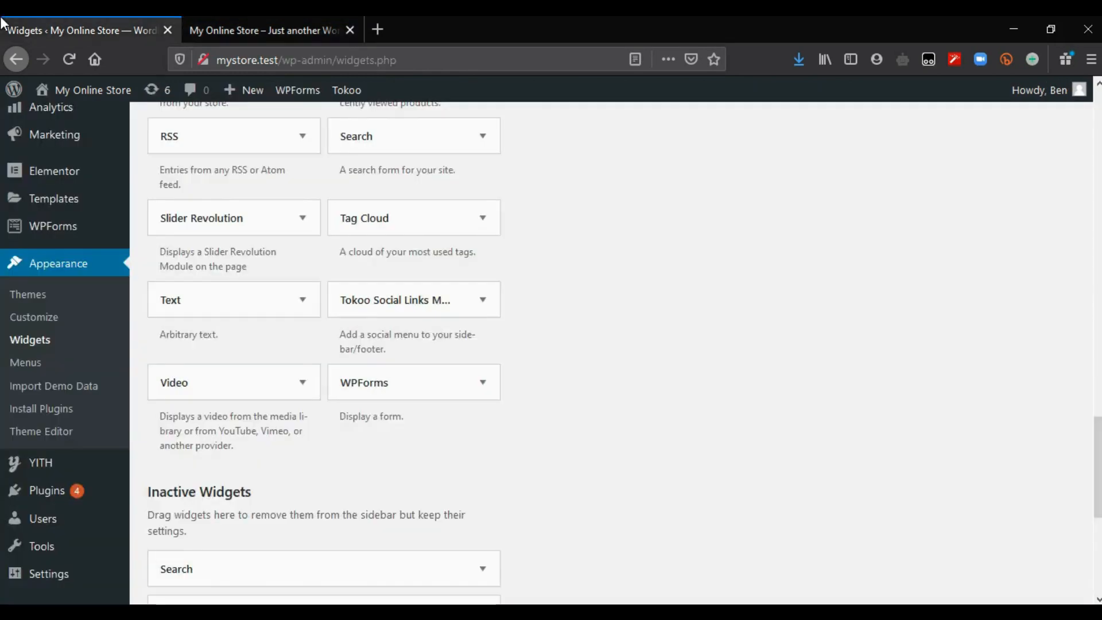
scroll(487, 385, "up", 10)
scroll(254, 182, "up", 3)
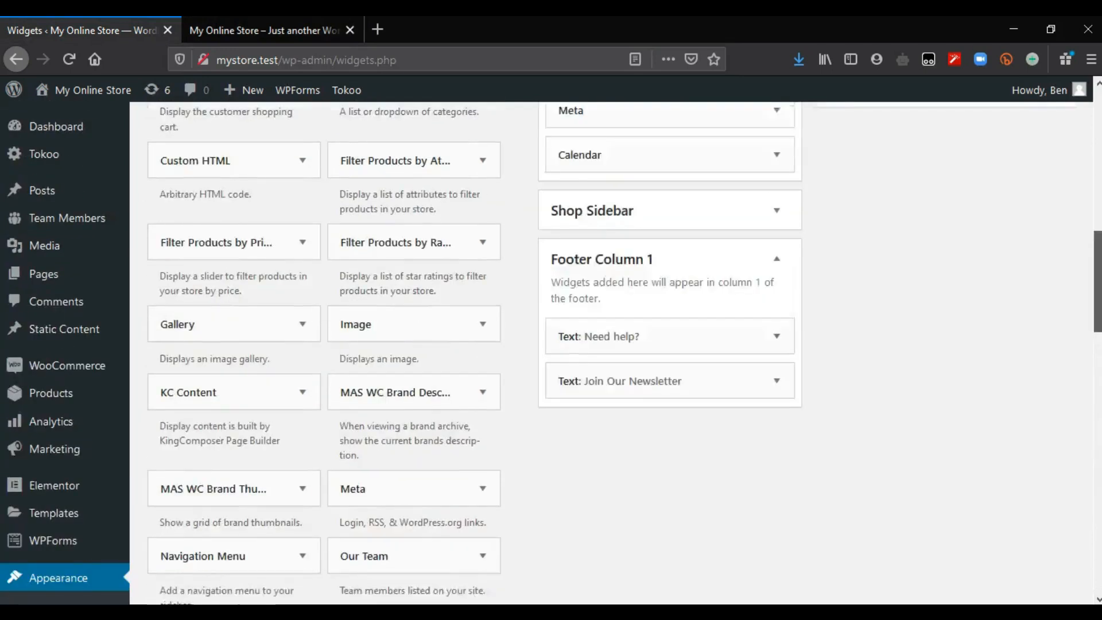
mouse_move(42, 157)
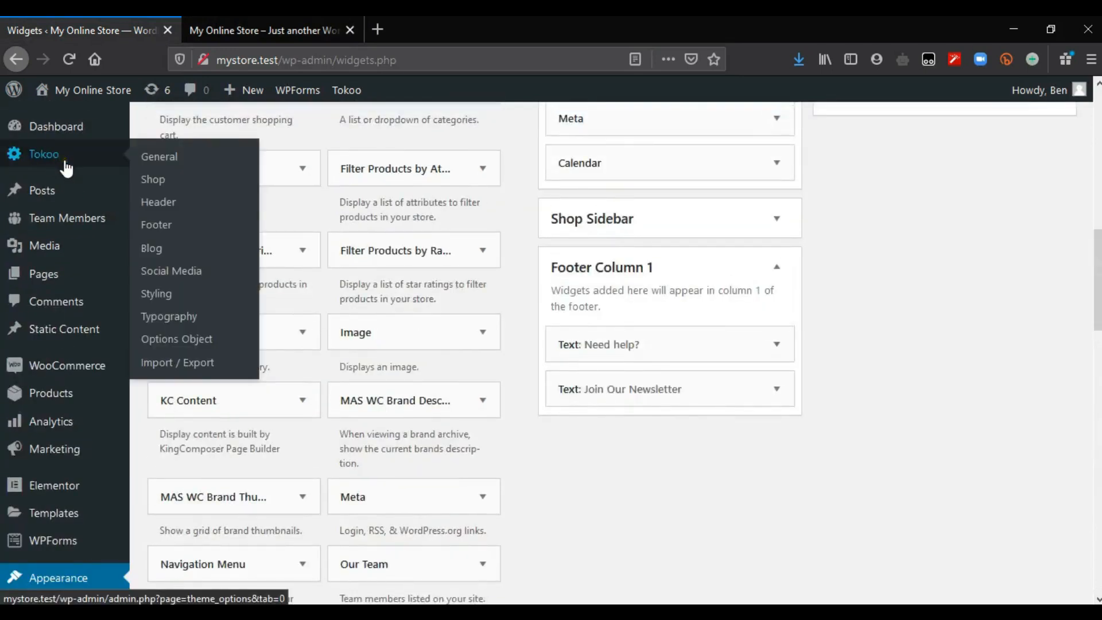
left_click(169, 235)
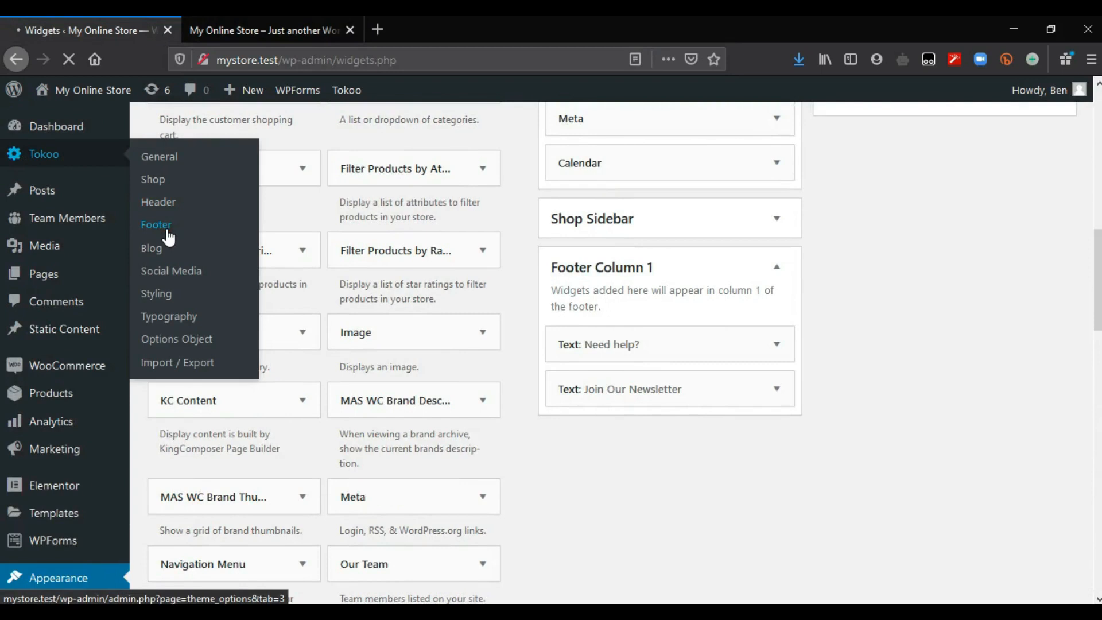
scroll(899, 420, "down", 8)
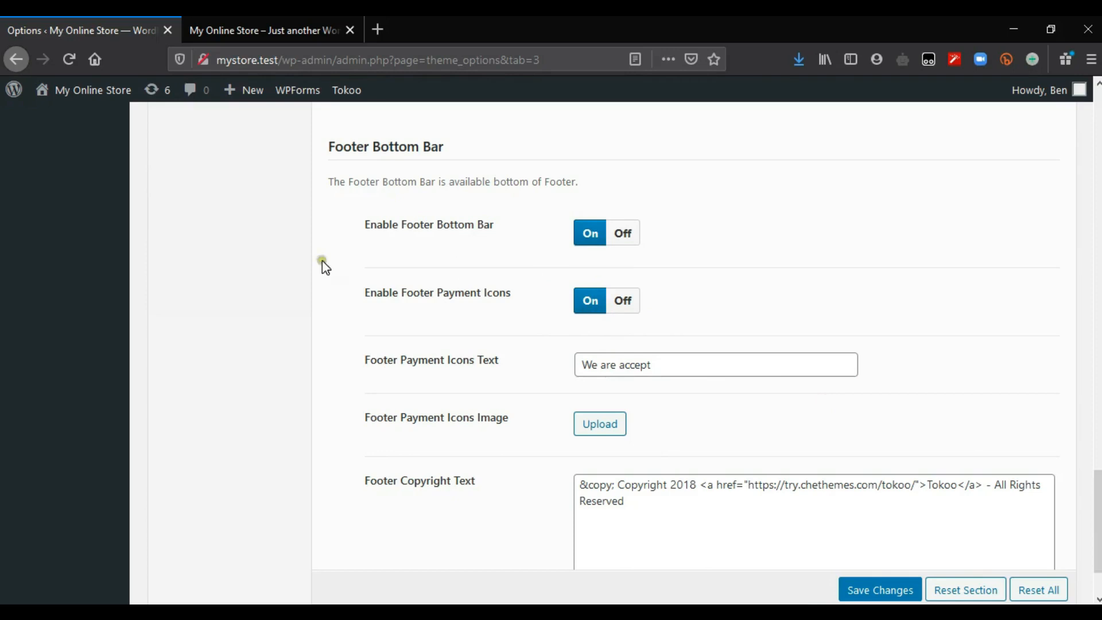
- Compare the Footer Bottom Bar settings with the payment icons row in the home page's footer
left_click(234, 23)
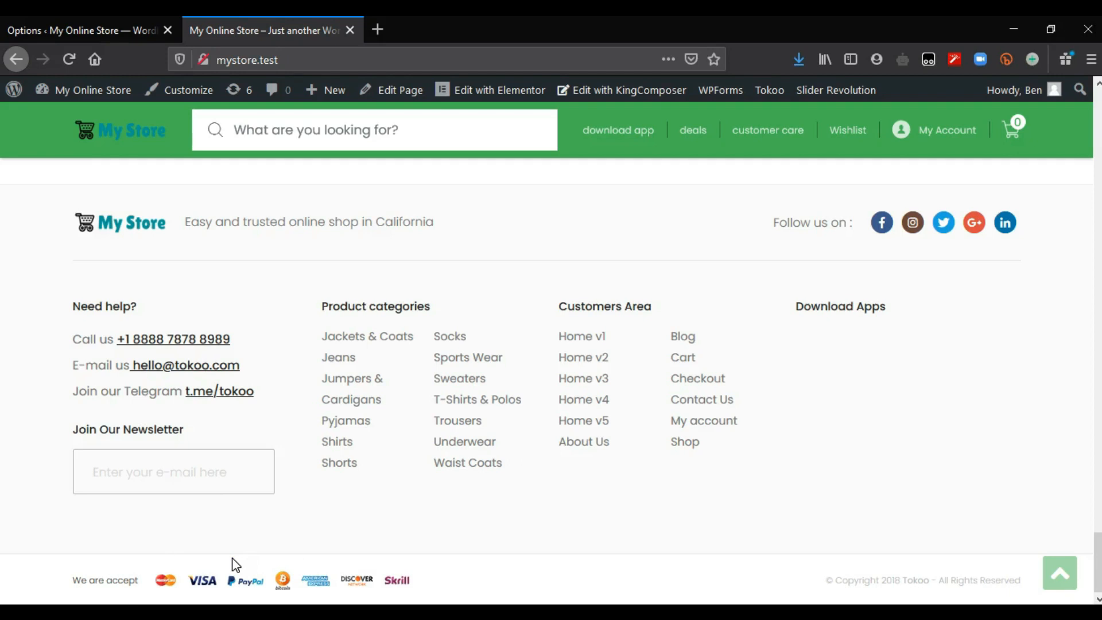
key("ctrl+Tab")
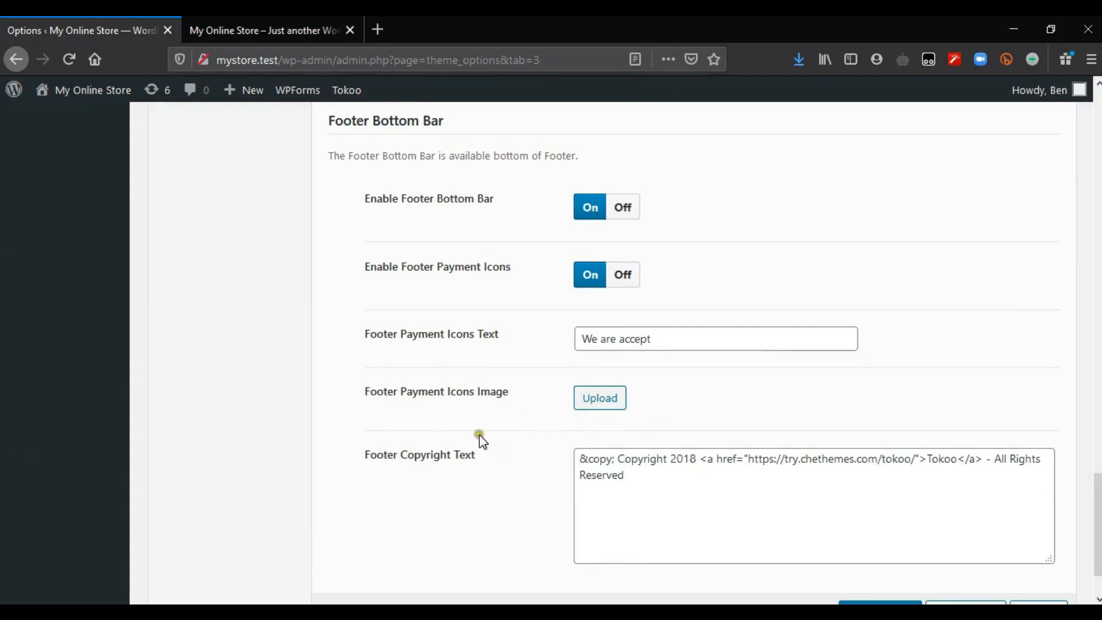
key("ctrl+Tab")
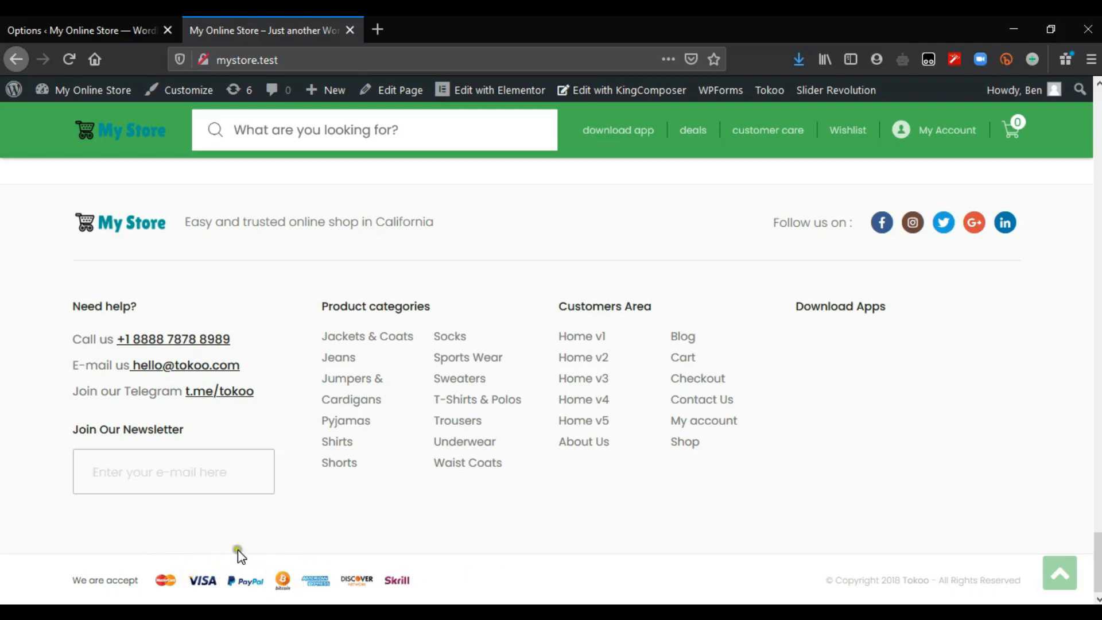
left_click(128, 18)
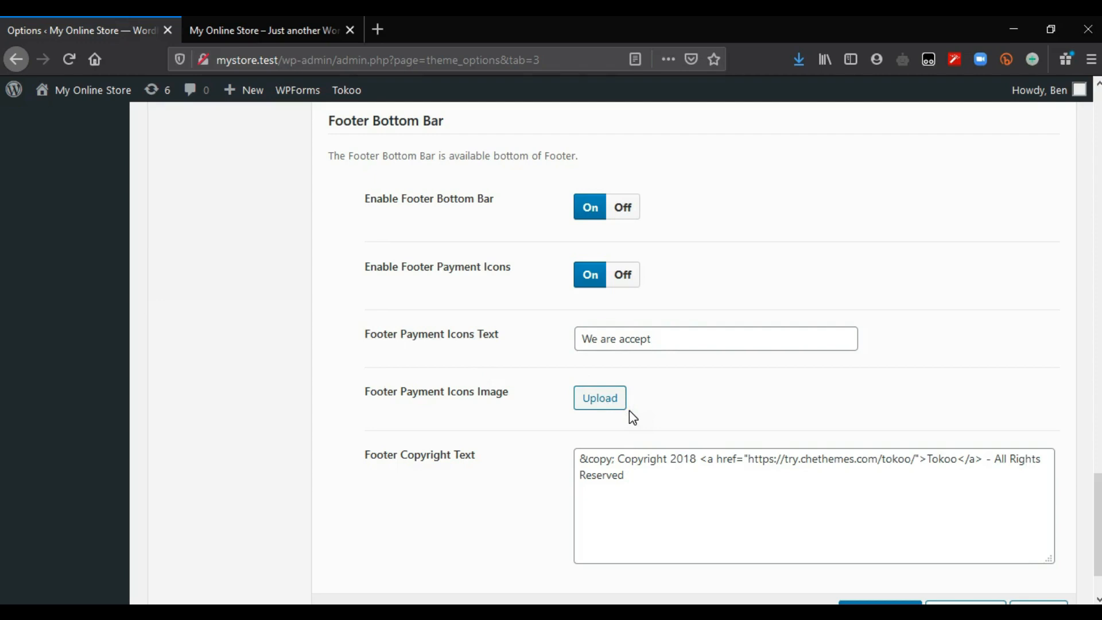
- In the Footer Copyright Text, change the year to 2020 and replace the link's address with mystore.test
scroll(630, 411, "down", 3)
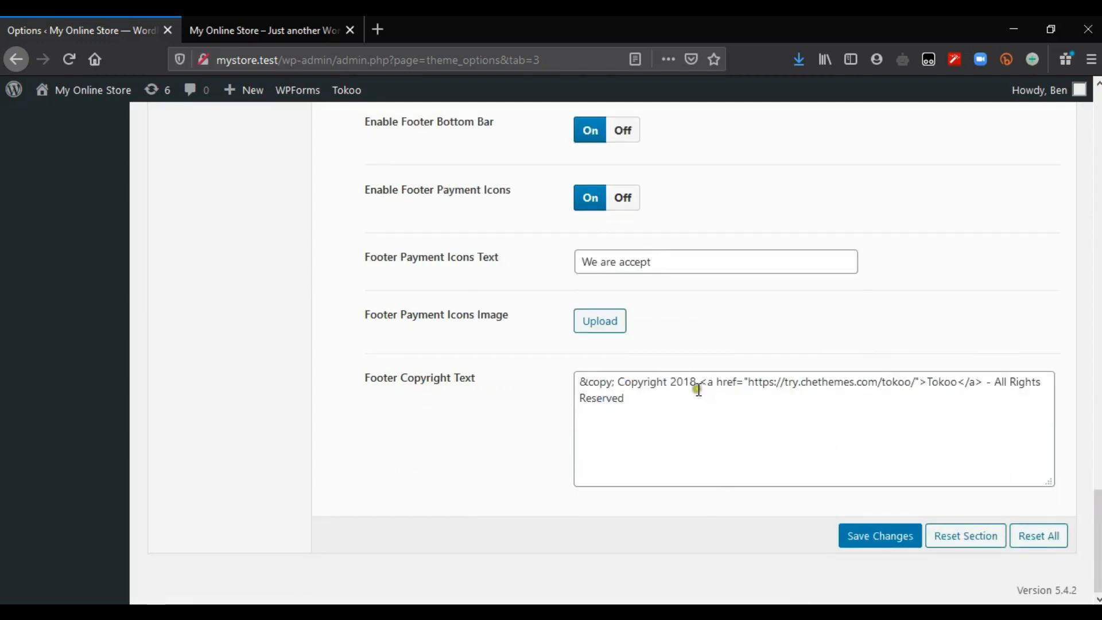
left_click_drag(696, 383, 688, 383)
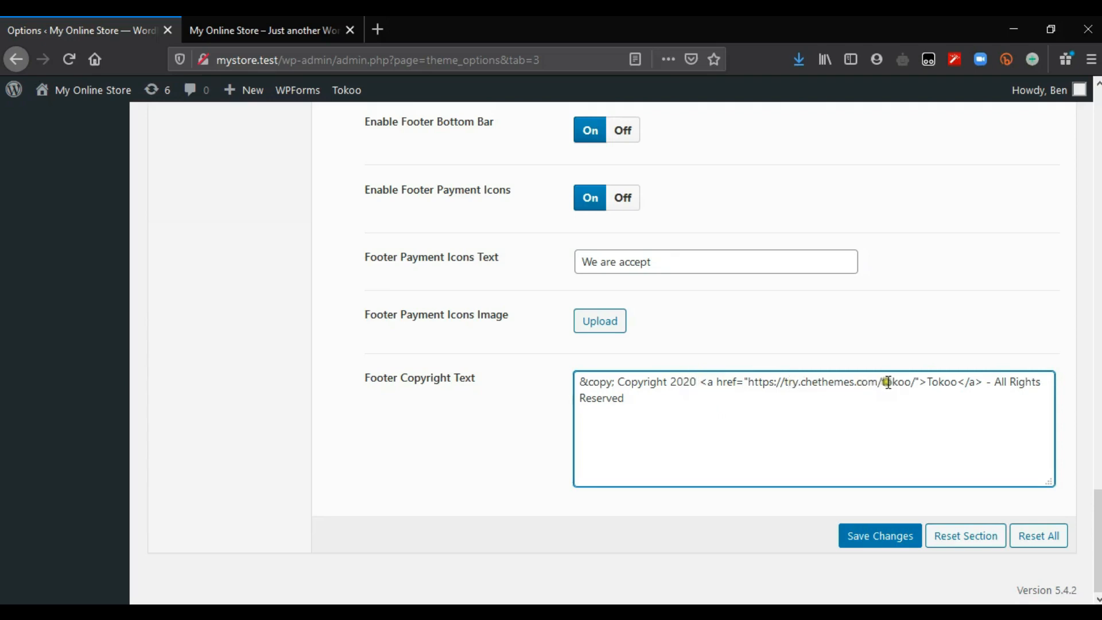
key("ctrl+l")
key("ctrl+c")
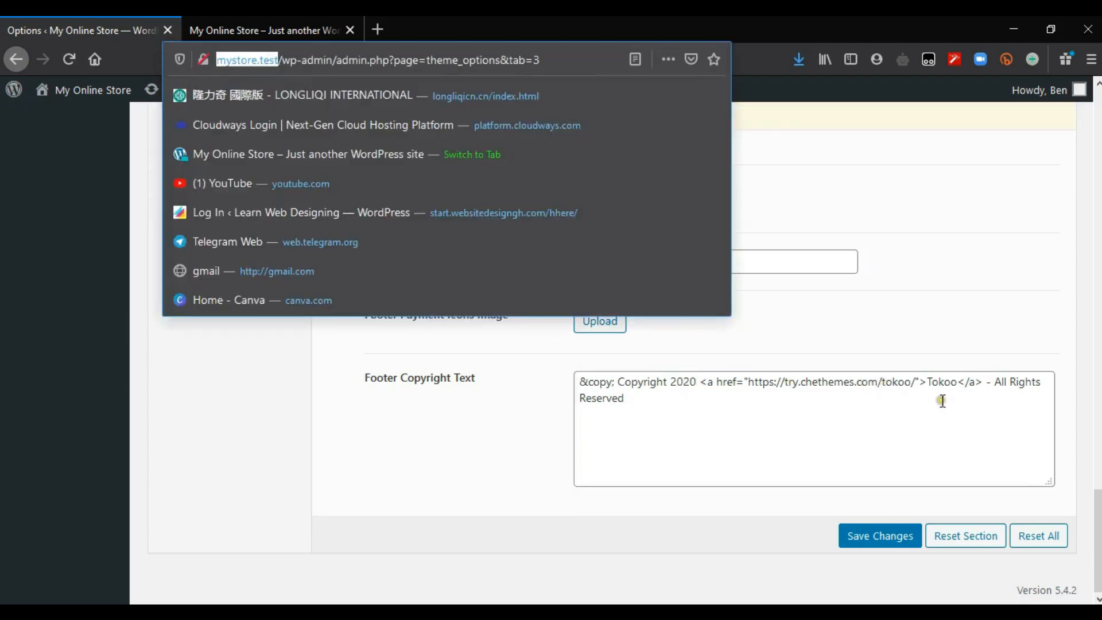
left_click(942, 400)
left_click_drag(912, 383, 779, 382)
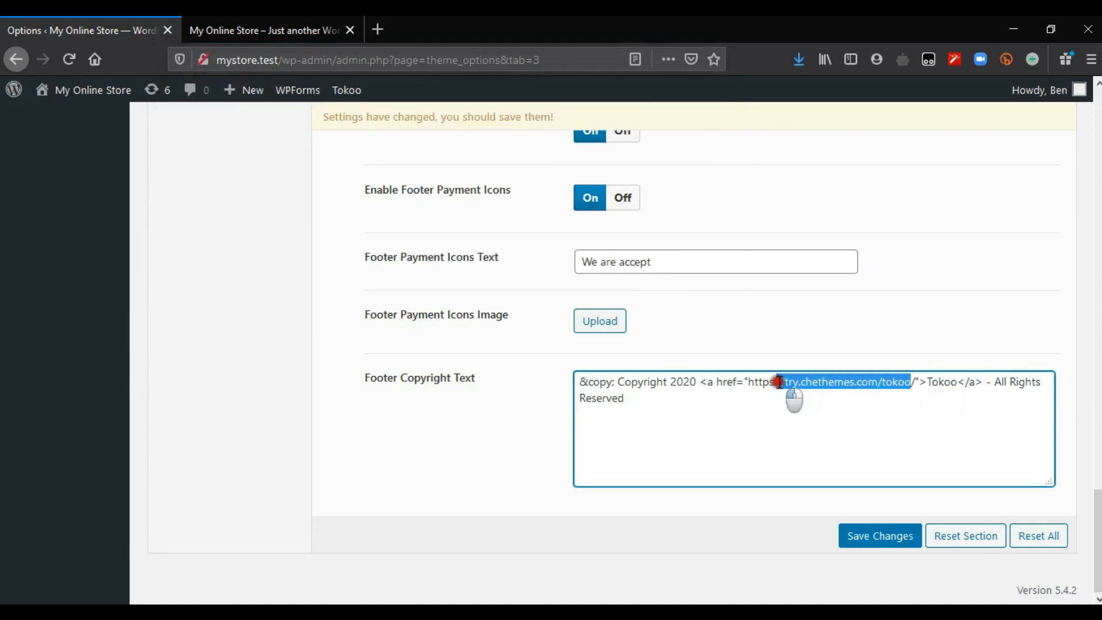
key("ctrl+v")
key("Delete")
key("Delete")
key("Delete")
key("Delete")
key("Delete")
key("Delete")
key("Delete")
- Change the link's text in the Footer Copyright Text to "My Store" and save the theme options
double_click(877, 385)
type("My Store")
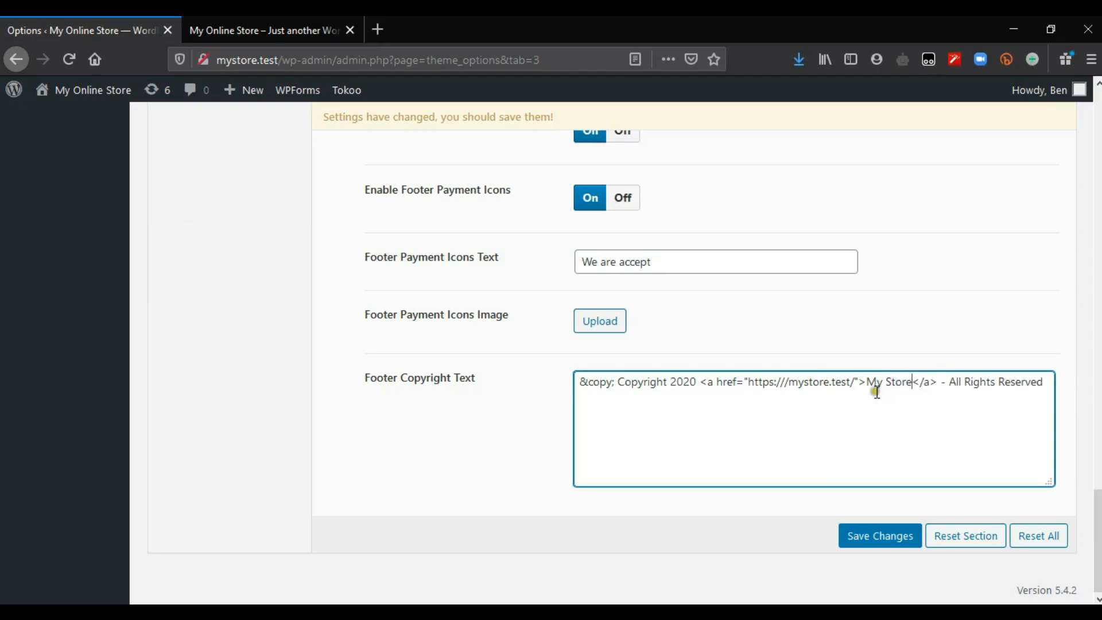
left_click(871, 537)
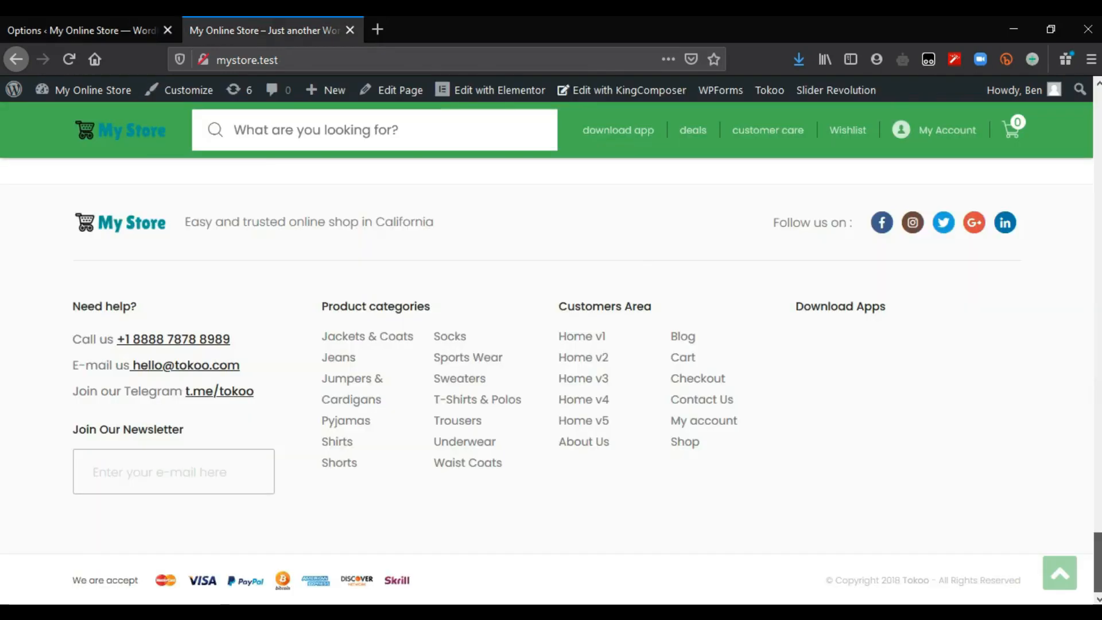
- Reload the home page and review it from the header through the product sections down to the updated footer
left_click_drag(1098, 562, 1098, 119)
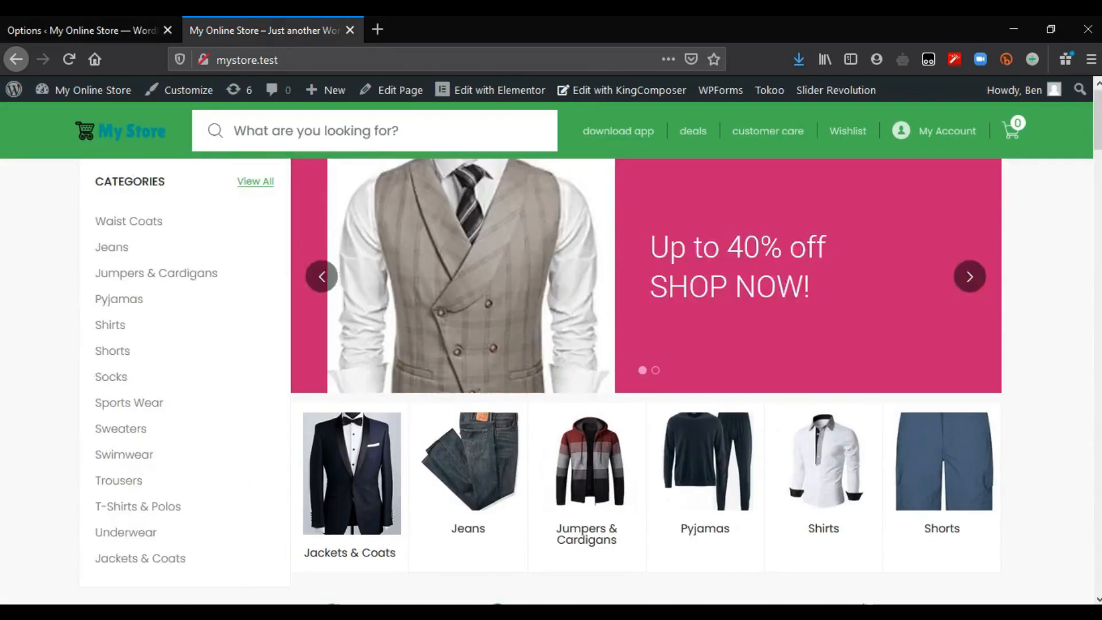
left_click(71, 67)
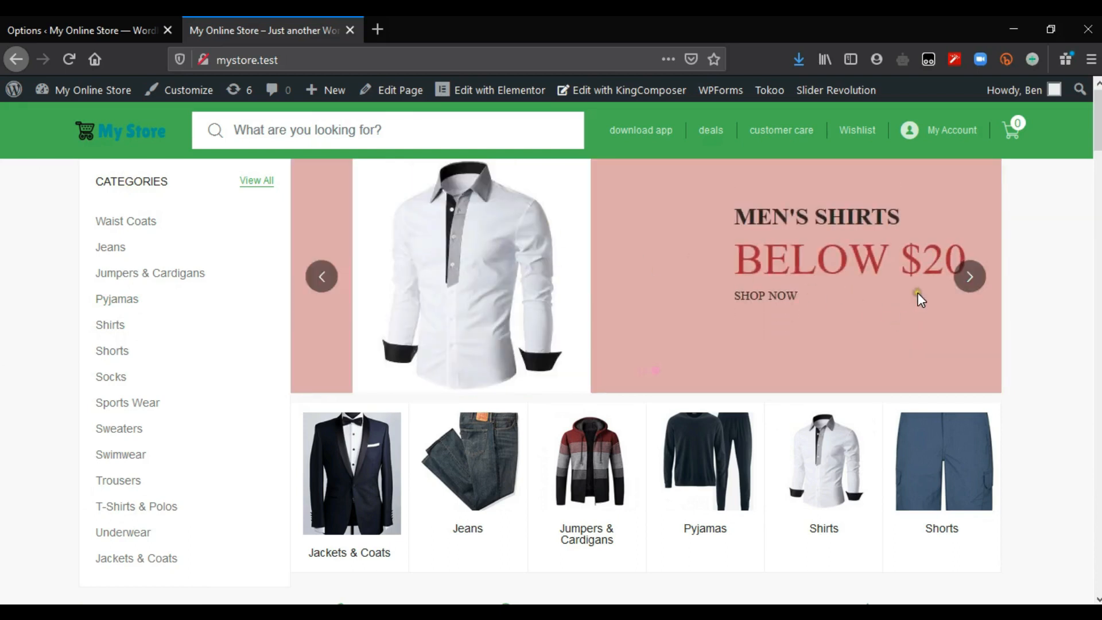
scroll(917, 291, "down", 2)
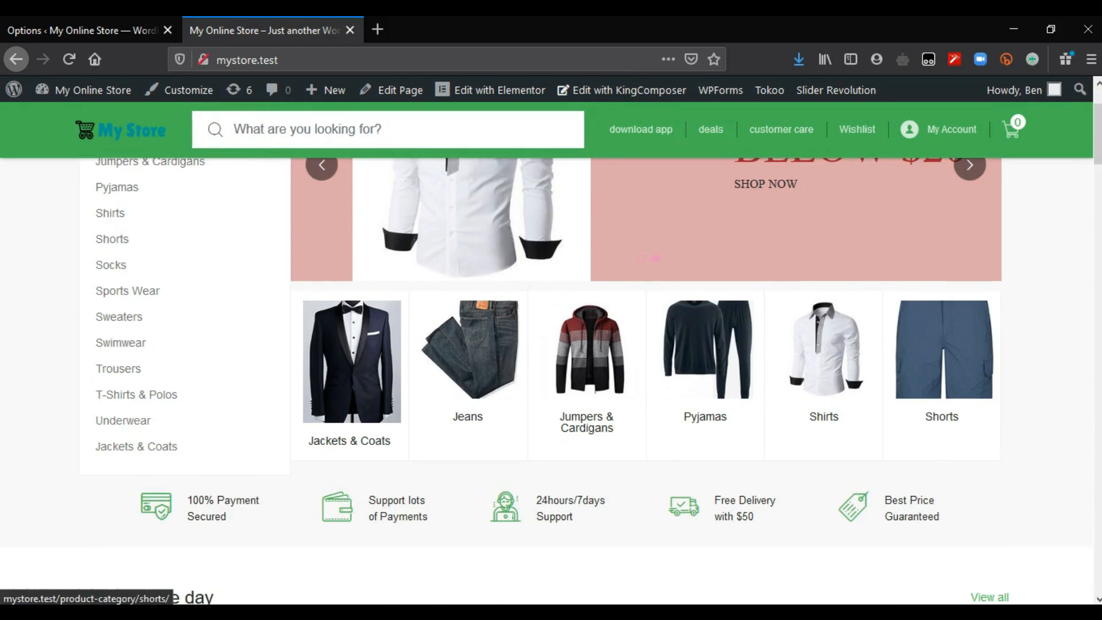
scroll(362, 359, "down", 3)
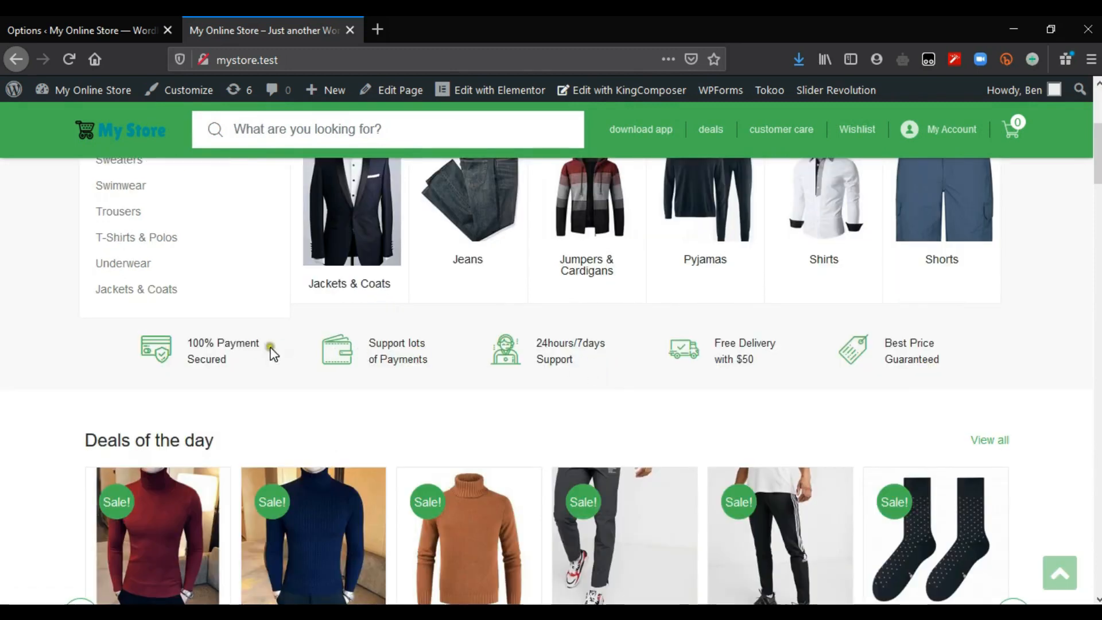
scroll(1025, 344, "down", 2)
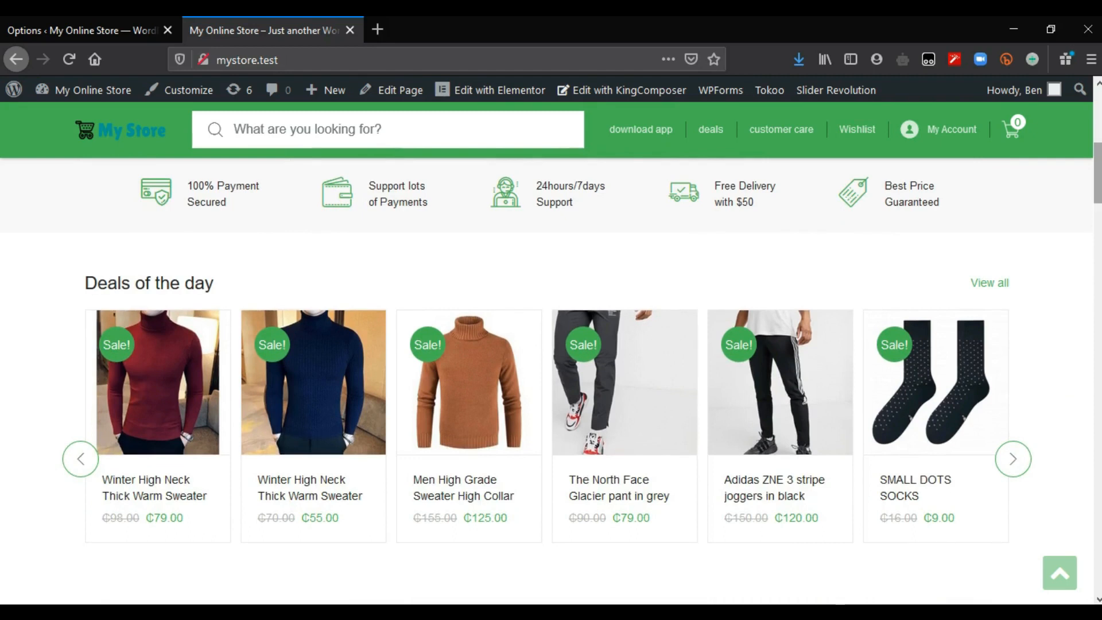
scroll(551, 378, "down", 5)
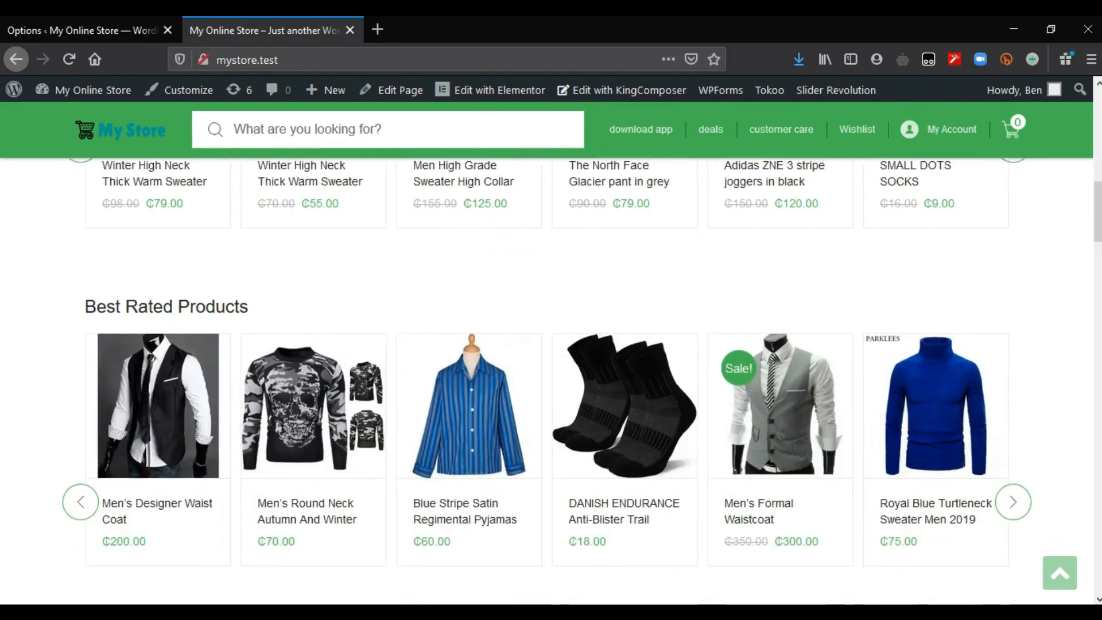
scroll(551, 379, "down", 5)
scroll(551, 379, "down", 6)
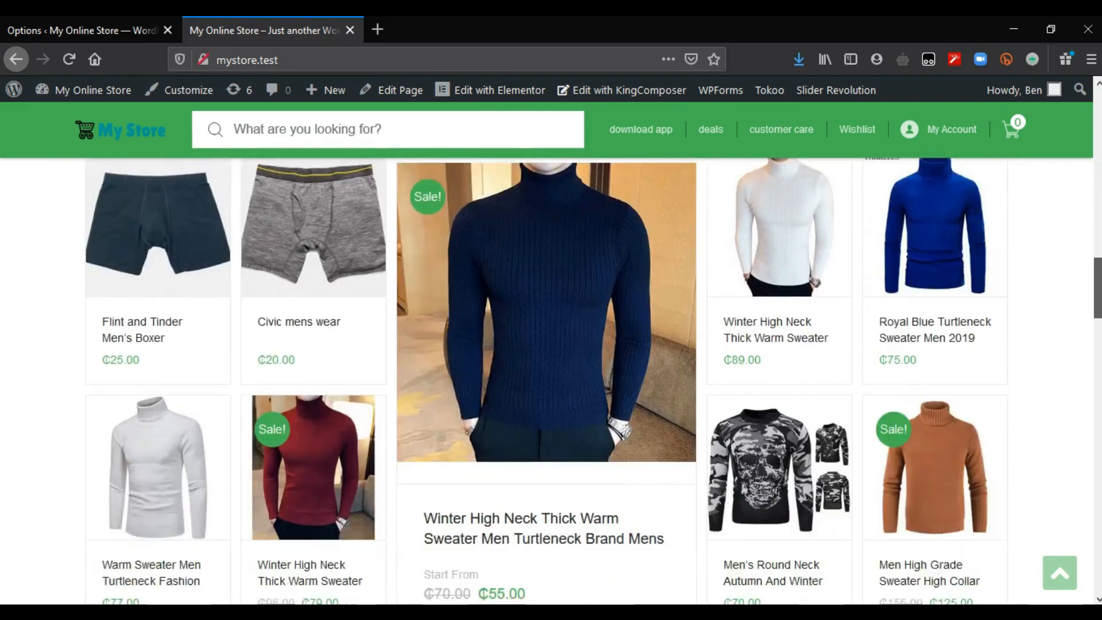
scroll(551, 379, "down", 5)
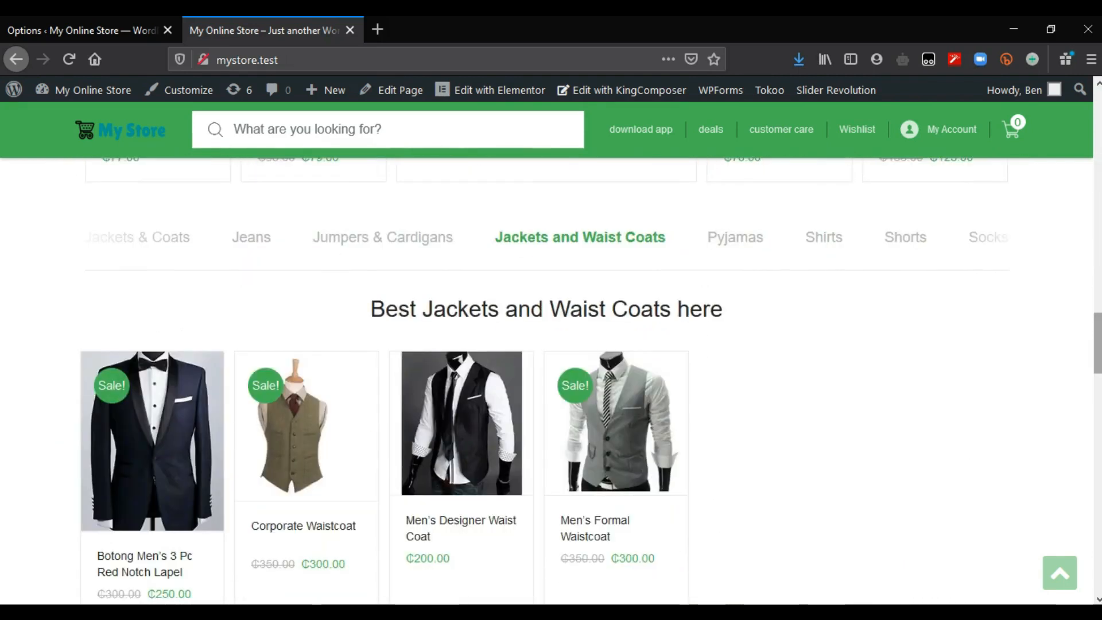
scroll(551, 379, "down", 6)
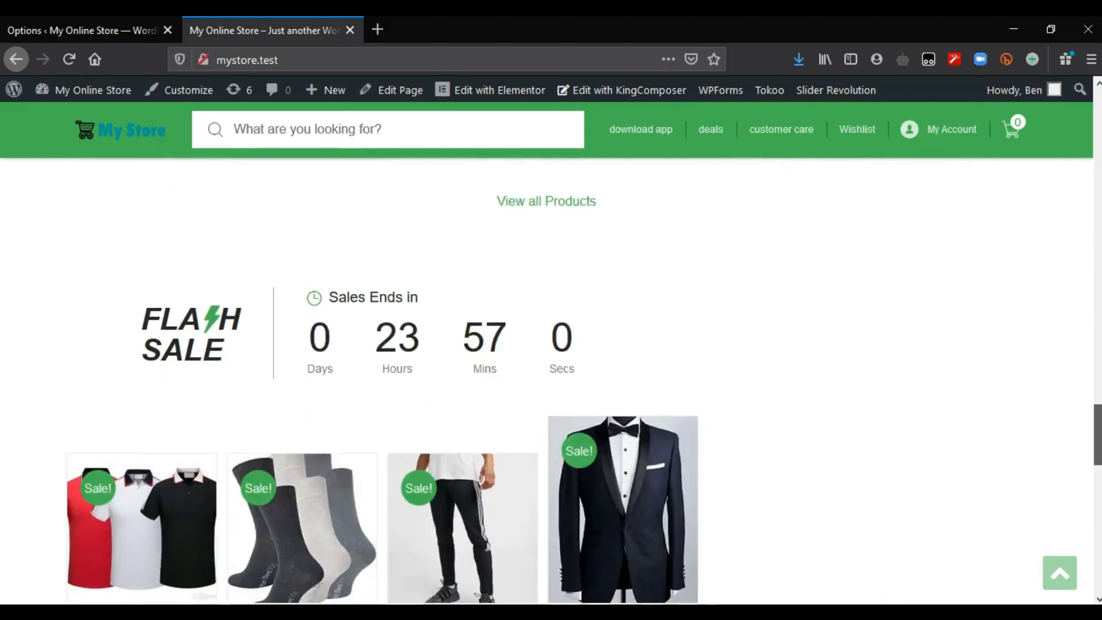
scroll(551, 378, "down", 8)
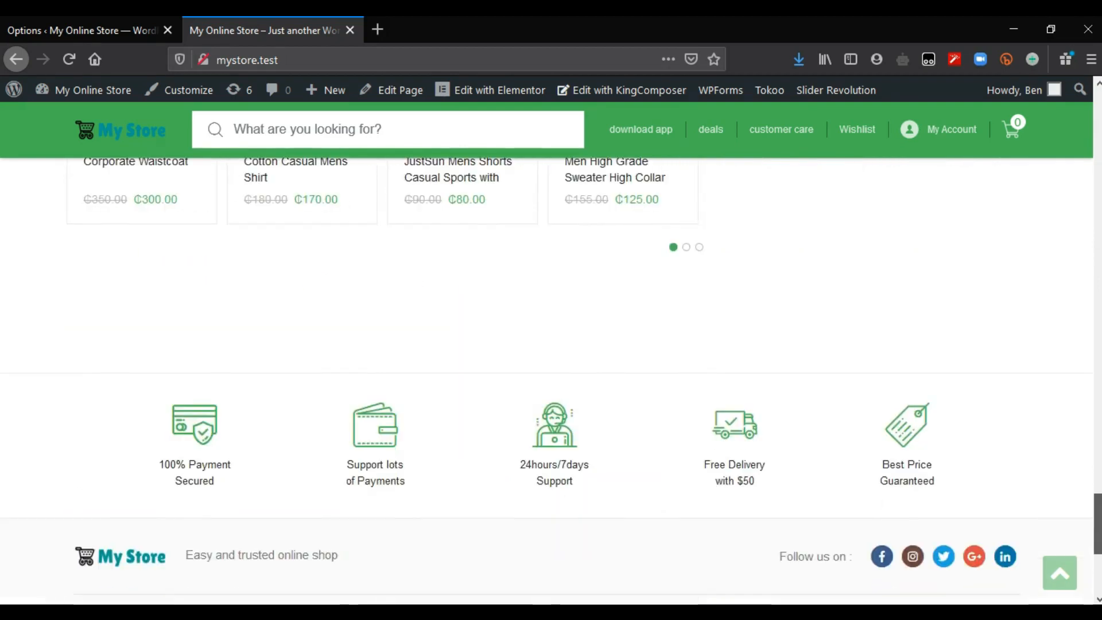
scroll(551, 379, "down", 5)
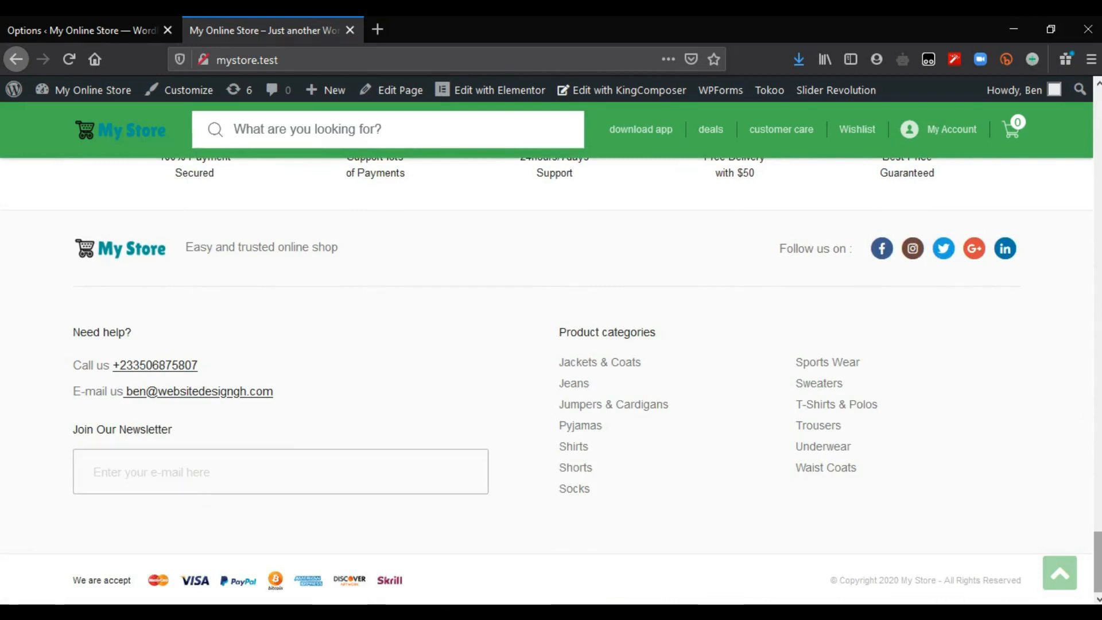
key("Home")
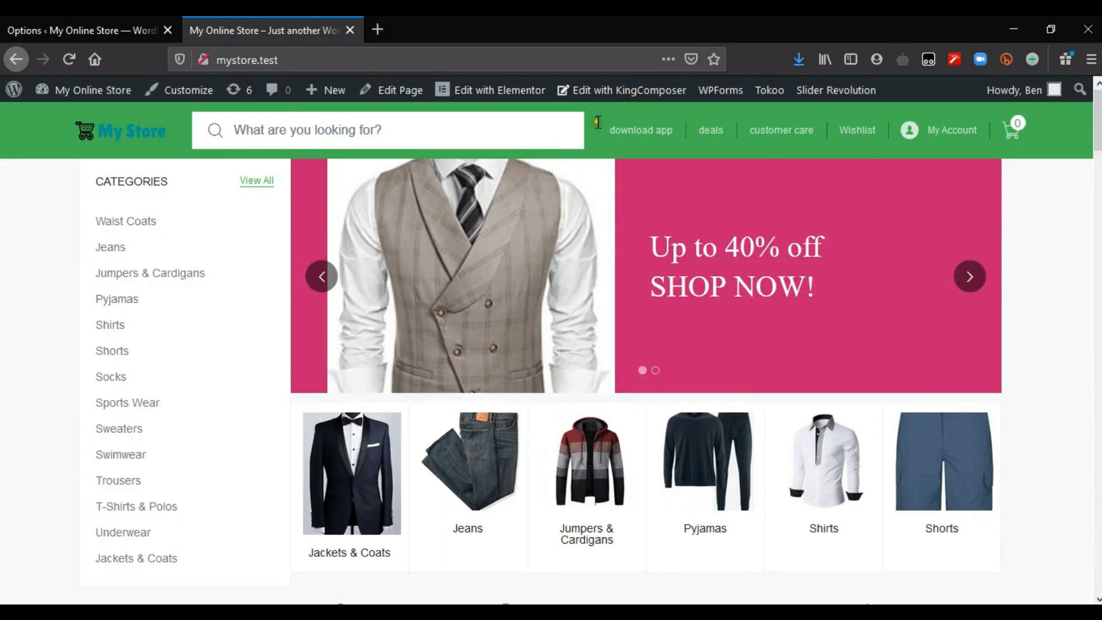
- Set the Main Theme Color to Orange in the Tokoo Styling options and save the changes
left_click(75, 22)
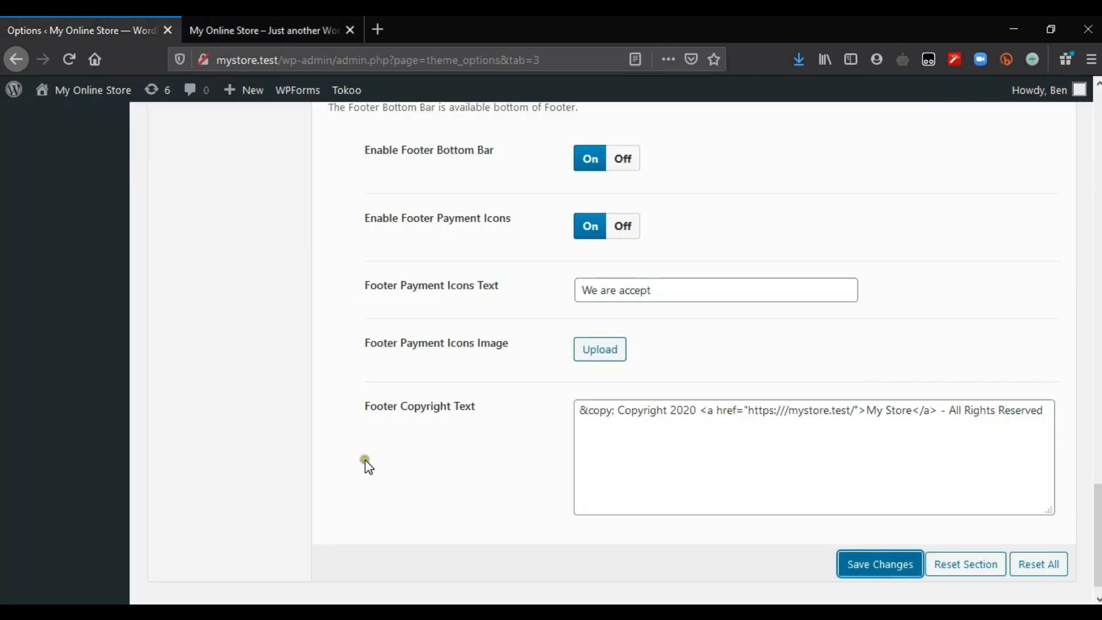
scroll(365, 460, "up", 20)
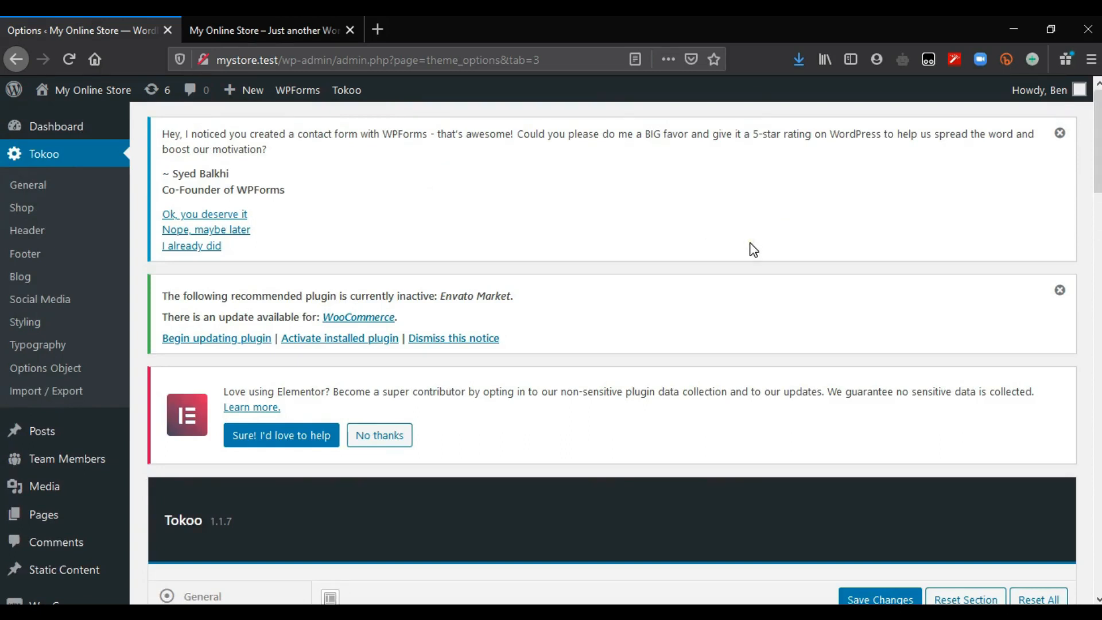
left_click(88, 321)
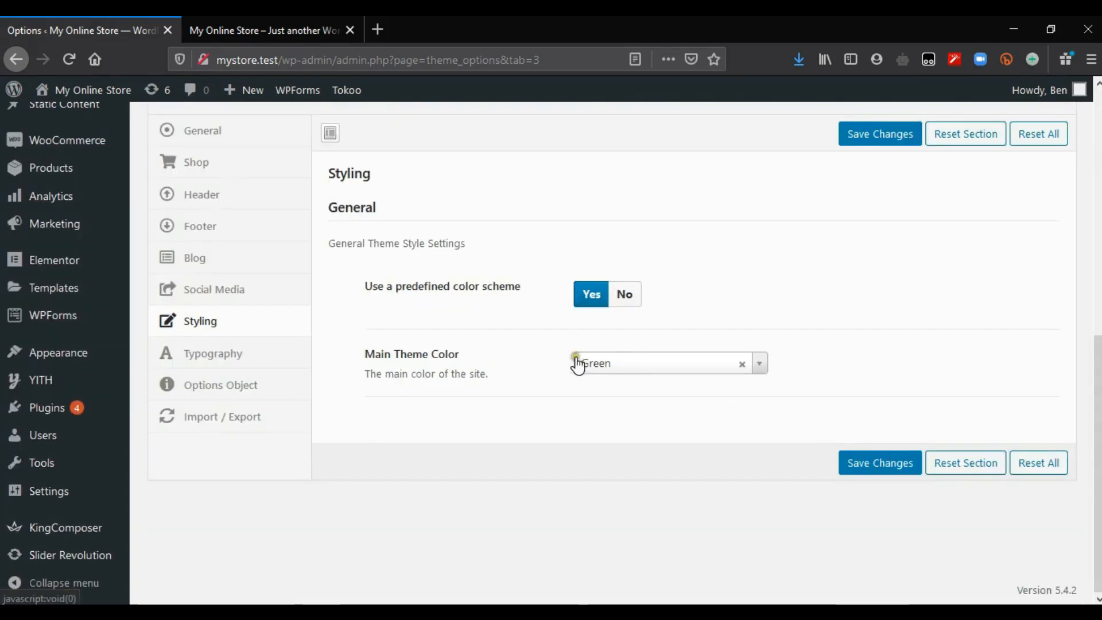
left_click(630, 362)
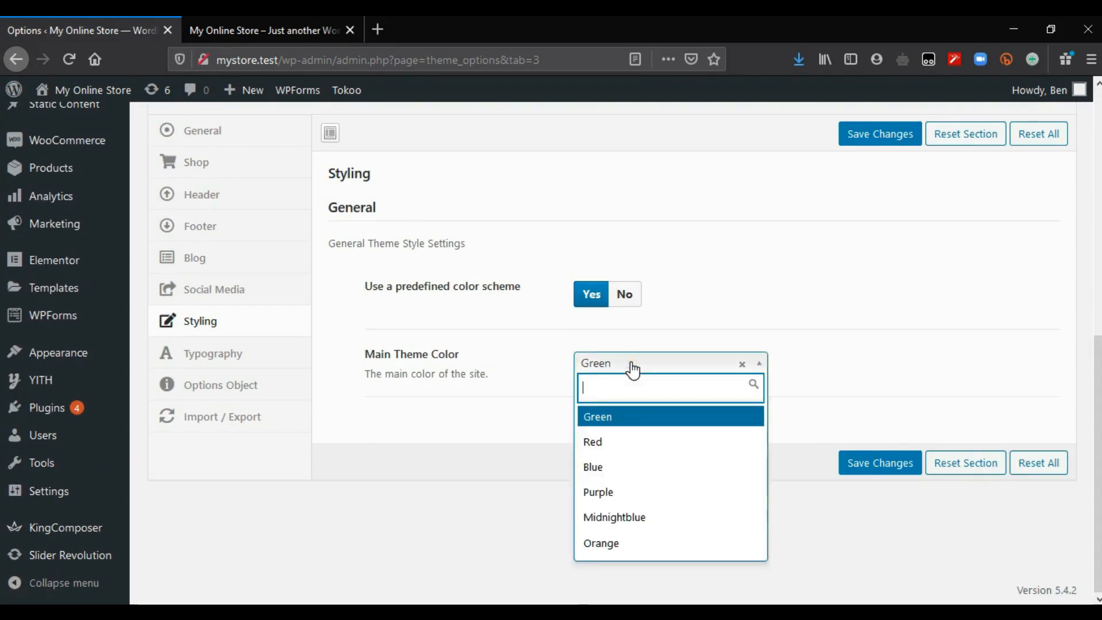
left_click(611, 550)
left_click(882, 469)
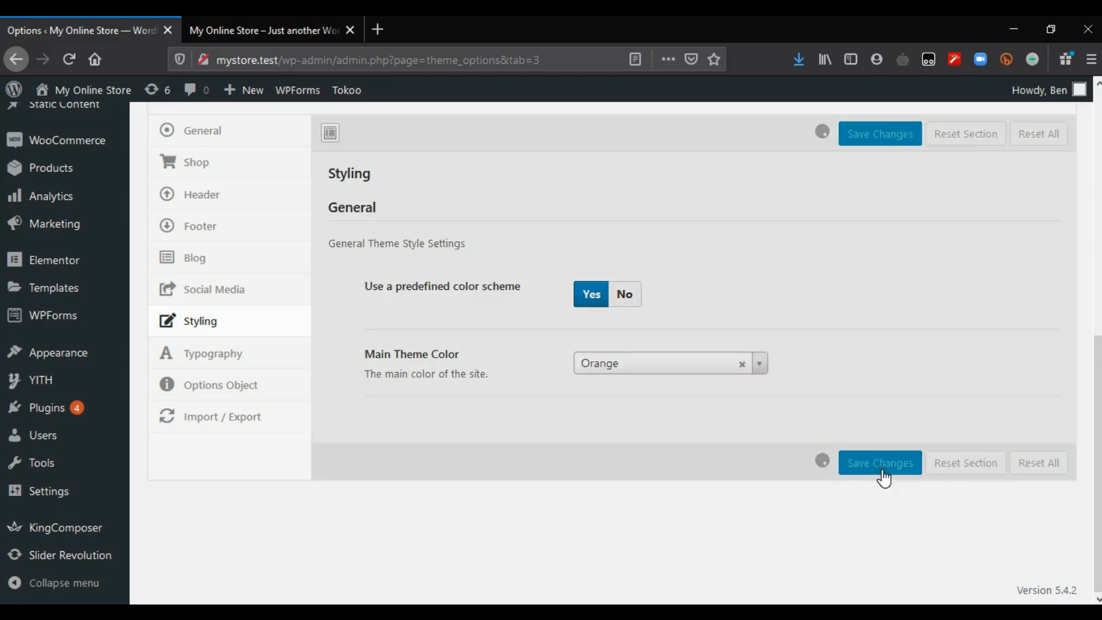
- Reload the home page and examine the new theme color in the header and product sections
left_click(190, 20)
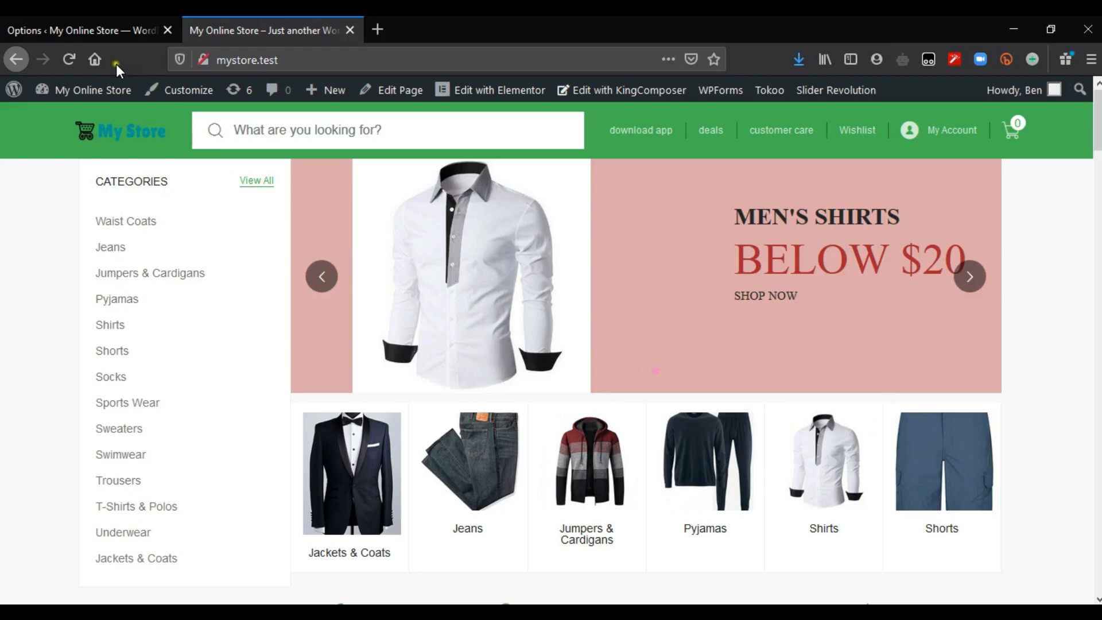
left_click(68, 59)
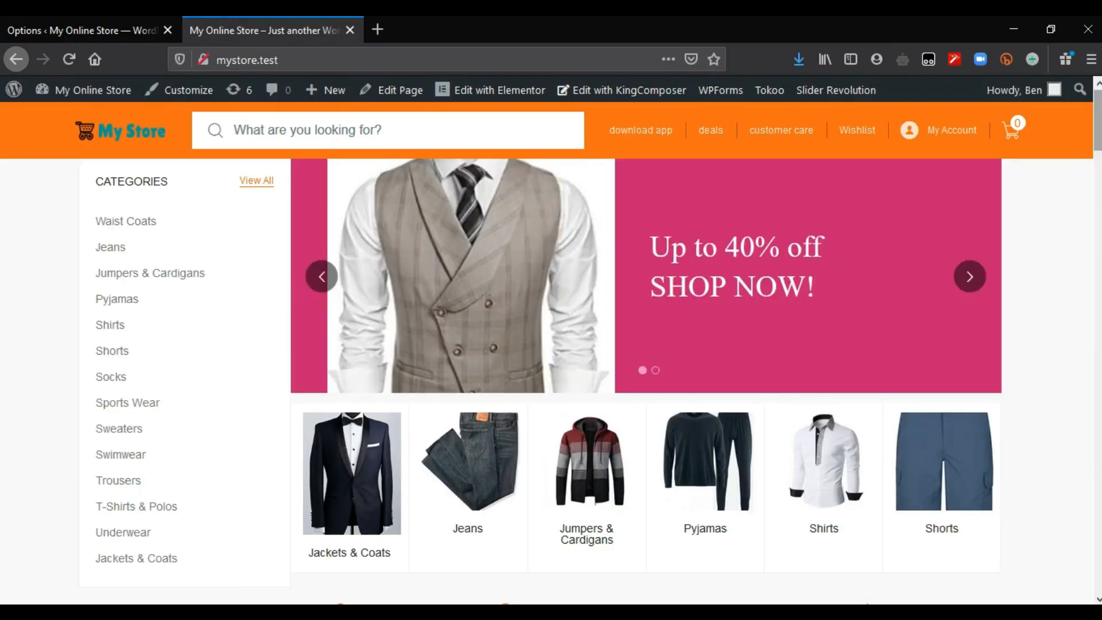
scroll(552, 344, "down", 15)
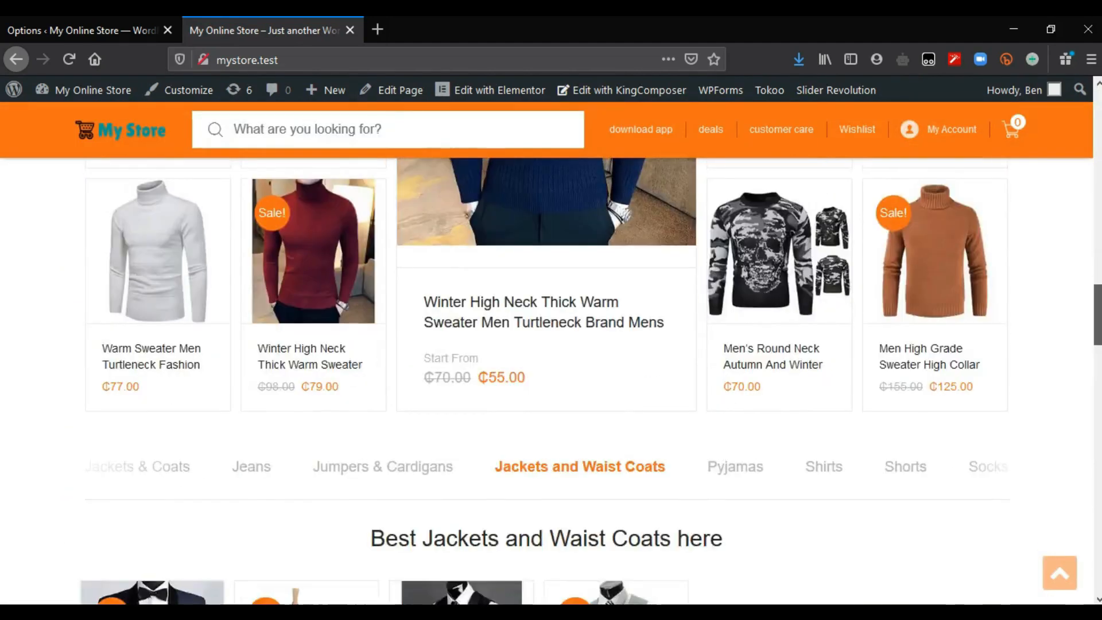
scroll(551, 379, "down", 5)
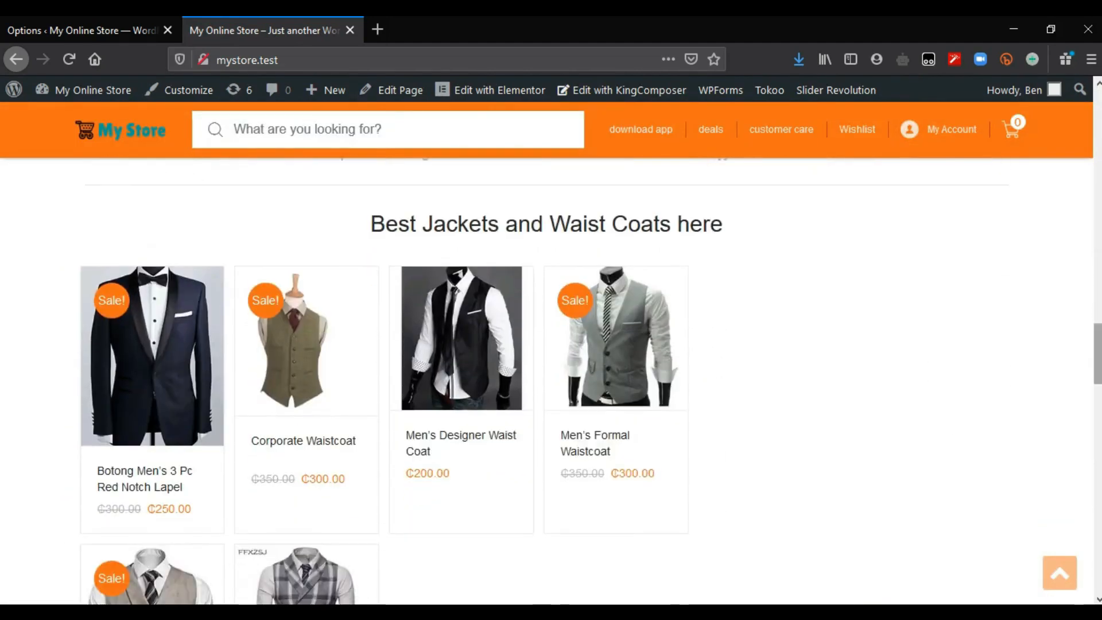
left_click_drag(1098, 353, 1097, 121)
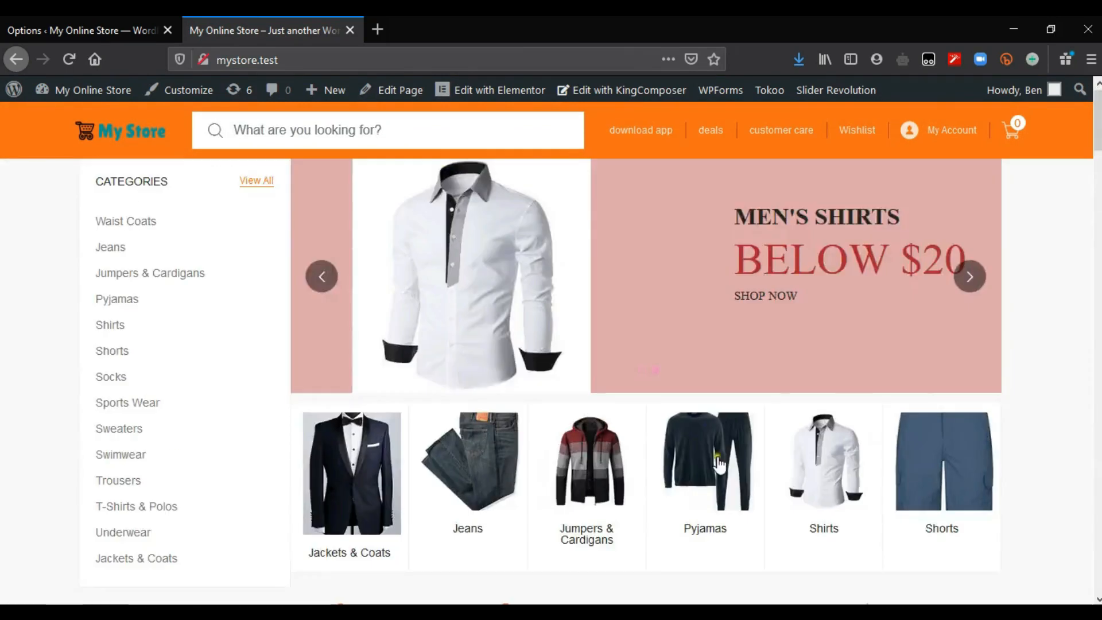